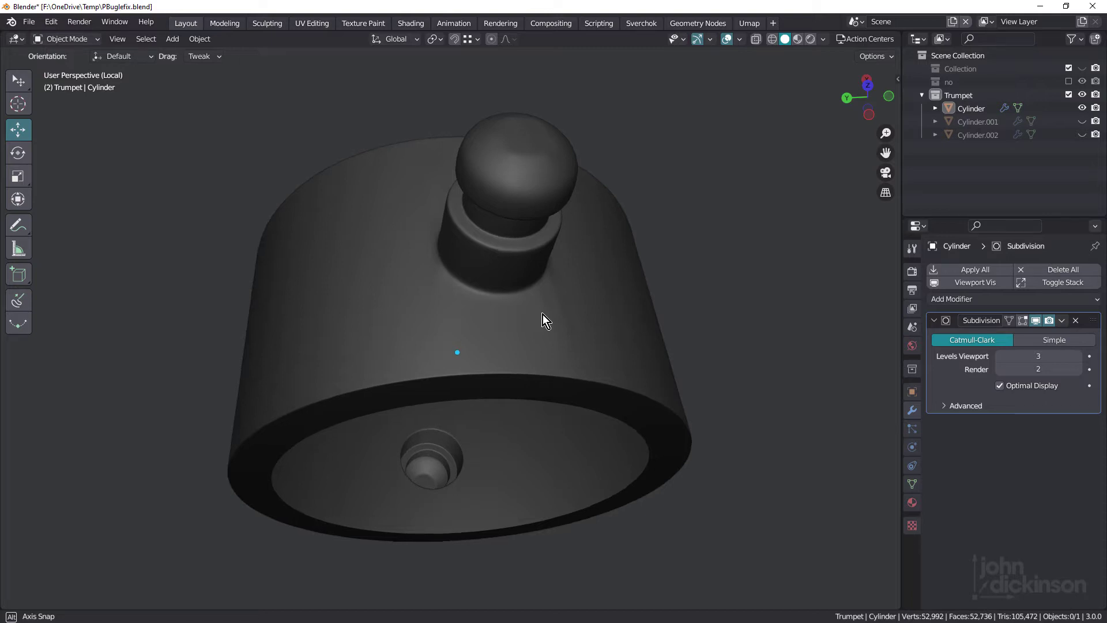
Switch the viewport's solid shading lighting from MatCap to Studio to show the cylinder's surface more clearly.
middle_click_drag(542, 313, 707, 322)
mouse_move(643, 380)
middle_mouse_down()
mouse_move(680, 374)
mouse_move(672, 356)
mouse_move(732, 394)
mouse_move(619, 358)
mouse_move(645, 385)
middle_mouse_up()
left_click(823, 39)
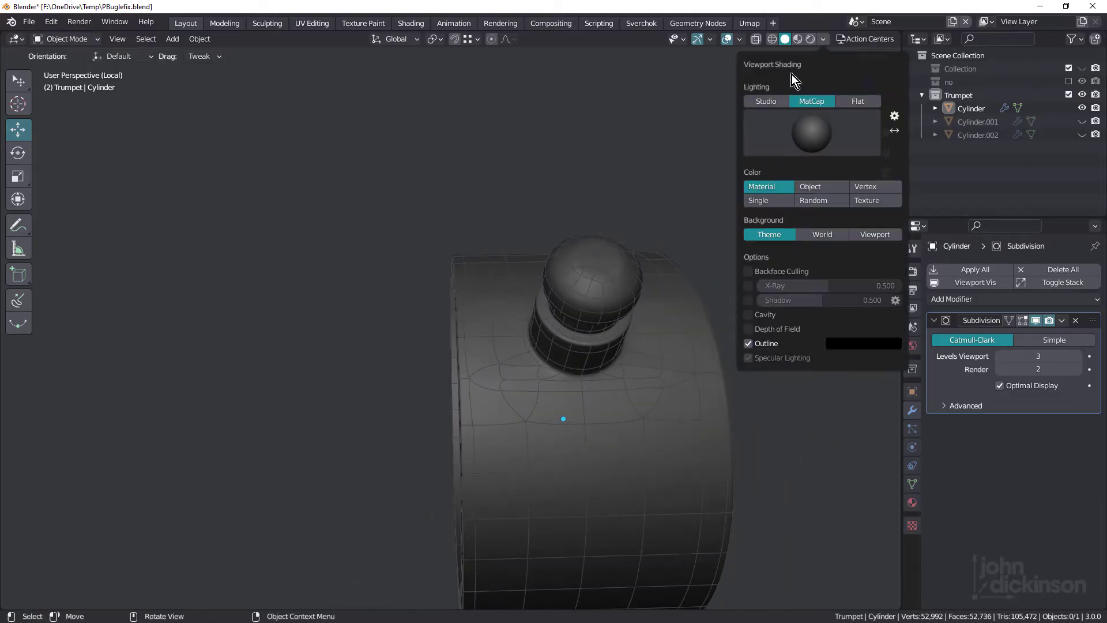
left_click(766, 101)
middle_click_drag(686, 300, 595, 355)
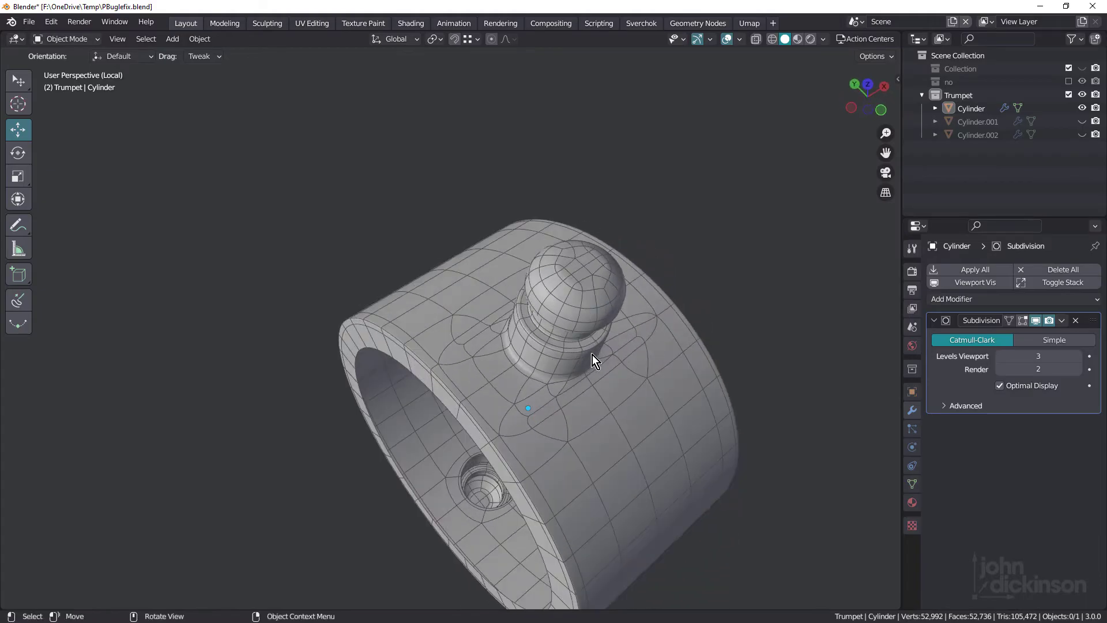
Enter Edit Mode on the cylinder and examine the mesh topology around the base of the knob.
key("Tab")
scroll(495, 275, "up", 5)
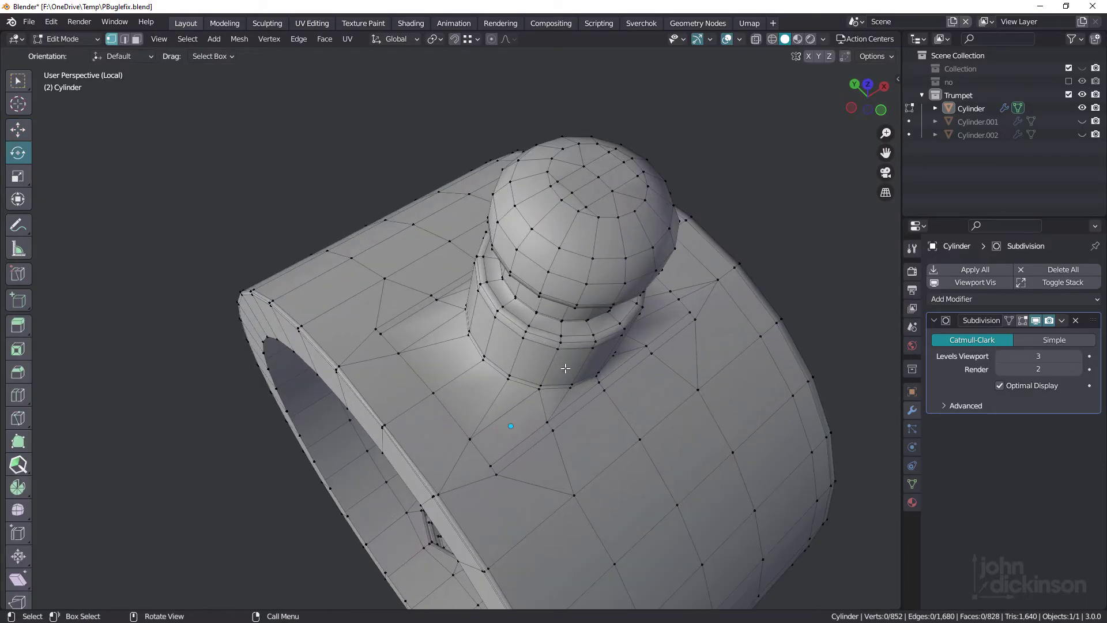
middle_click_drag(495, 275, 507, 344)
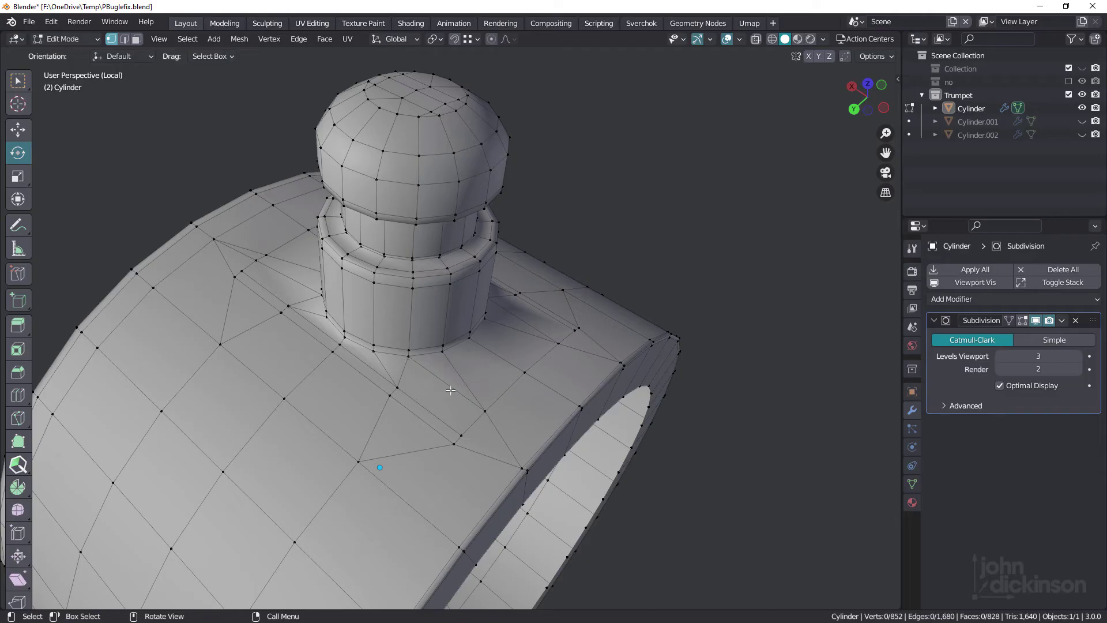
middle_click_drag(450, 361, 328, 333)
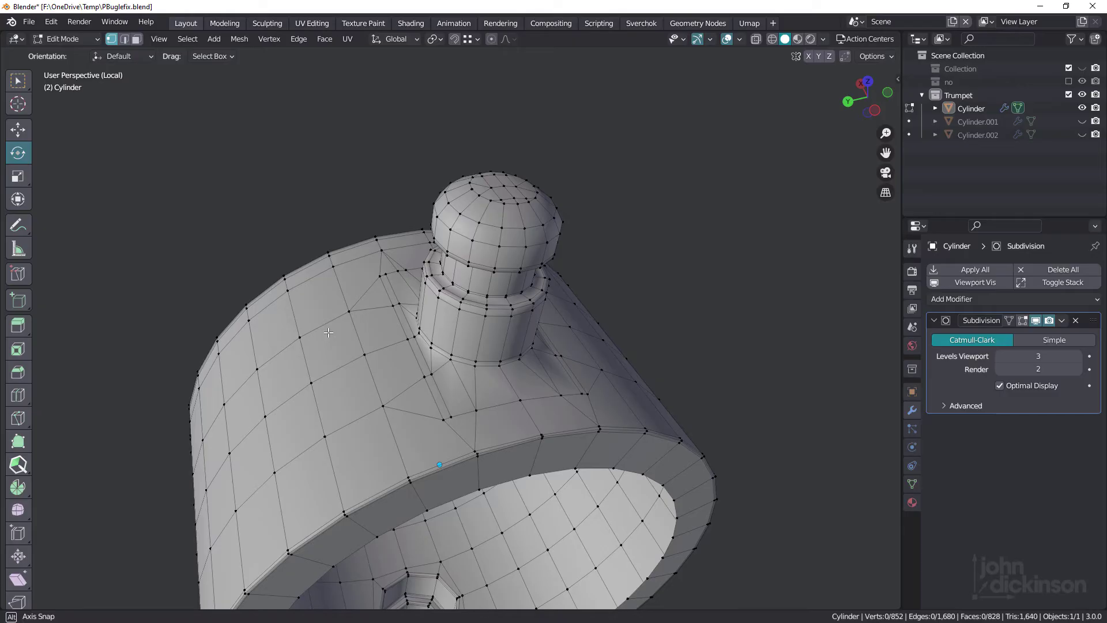
middle_click_drag(449, 360, 438, 312)
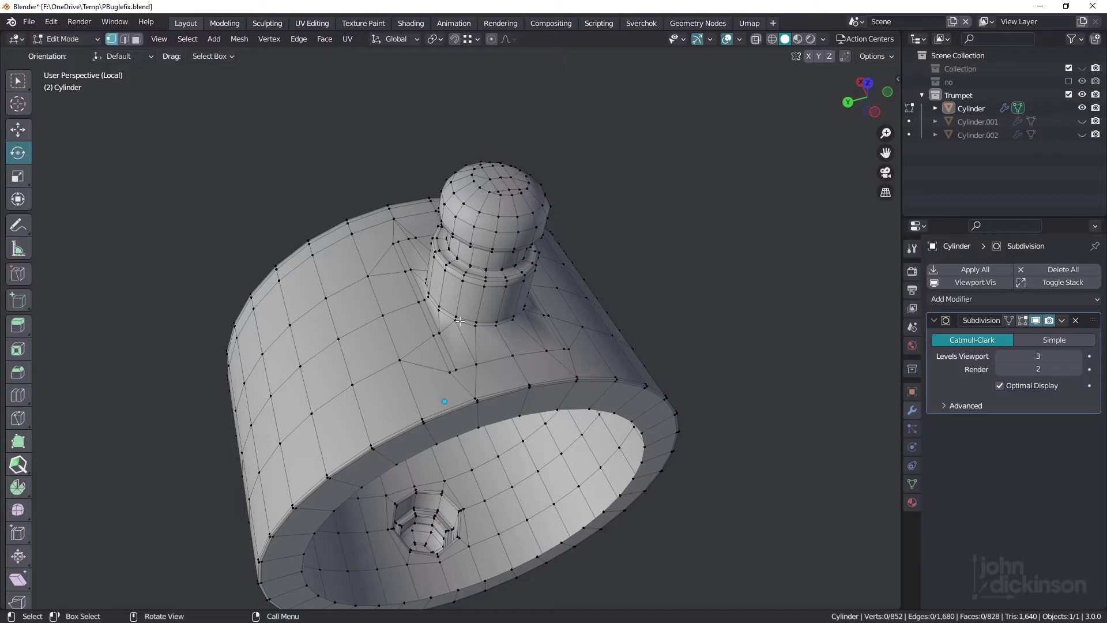
middle_click_drag(477, 304, 424, 230)
middle_click_drag(408, 296, 392, 311)
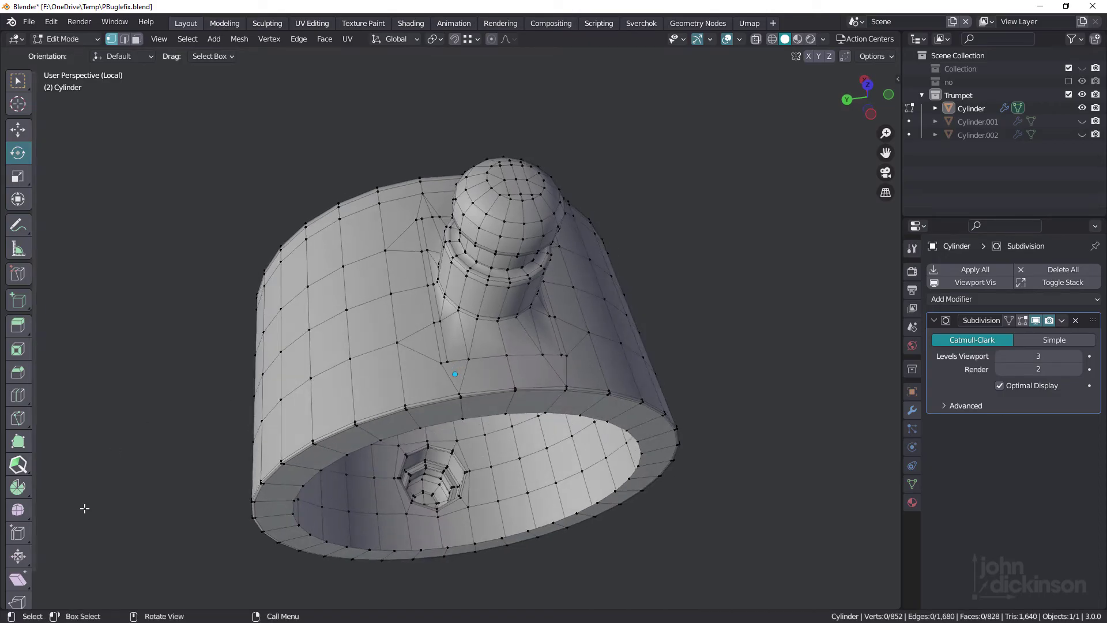
With the PolyQuilt tool, merge the doubled vertices around the knob's base into their close neighbours on the cylinder surface.
left_click(9, 469)
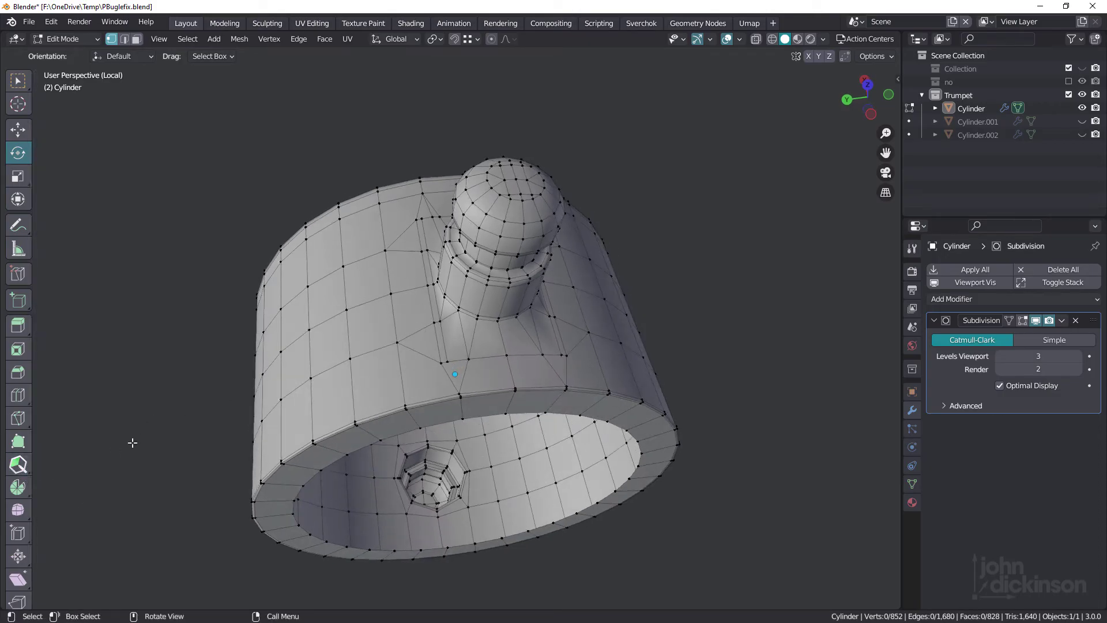
middle_click_drag(298, 403, 416, 292)
scroll(434, 303, "up", 3)
left_click_drag(450, 328, 445, 336)
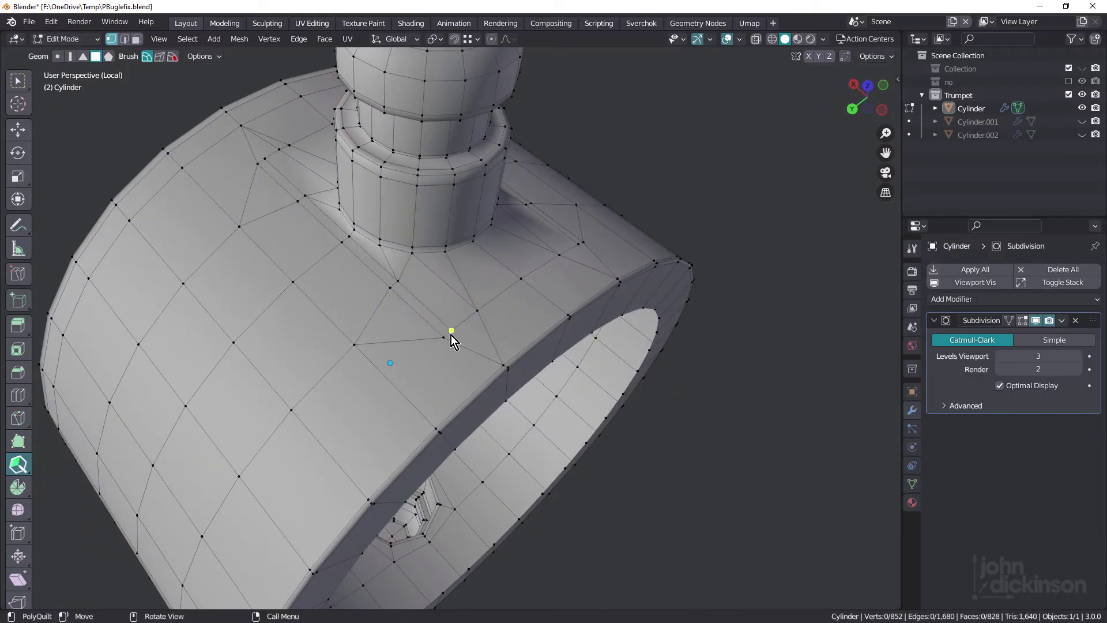
left_click_drag(398, 282, 390, 285)
left_click_drag(342, 244, 295, 202)
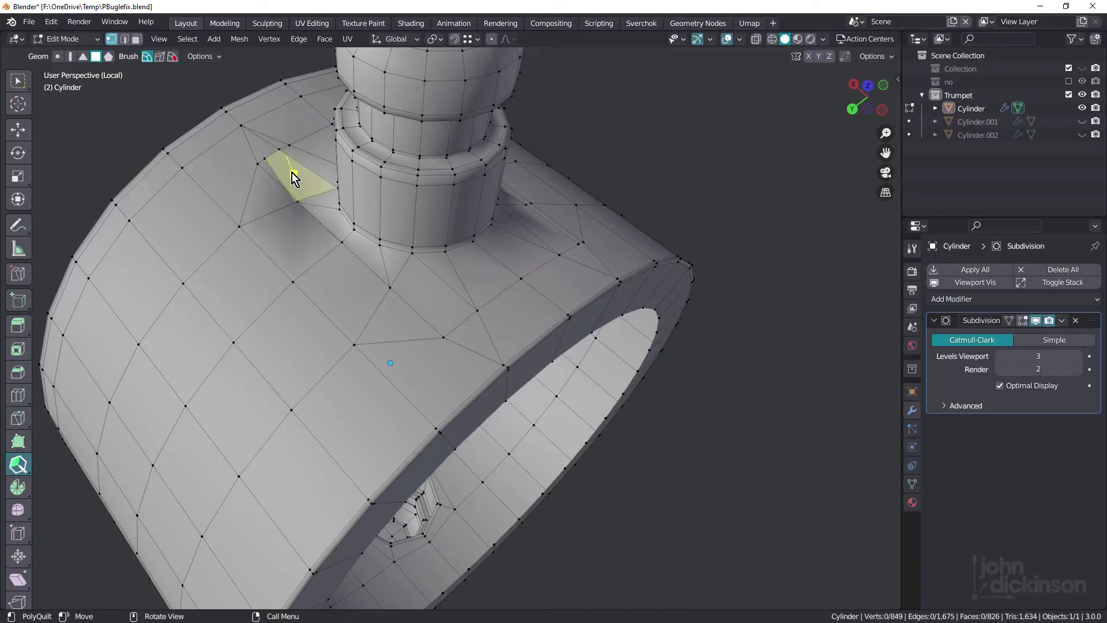
left_click_drag(301, 199, 269, 163)
Remove the surplus diagonal edges around the front of the knob's base with PolyQuilt, on both sides.
middle_click_drag(276, 187, 415, 282)
left_click(359, 233, "shift")
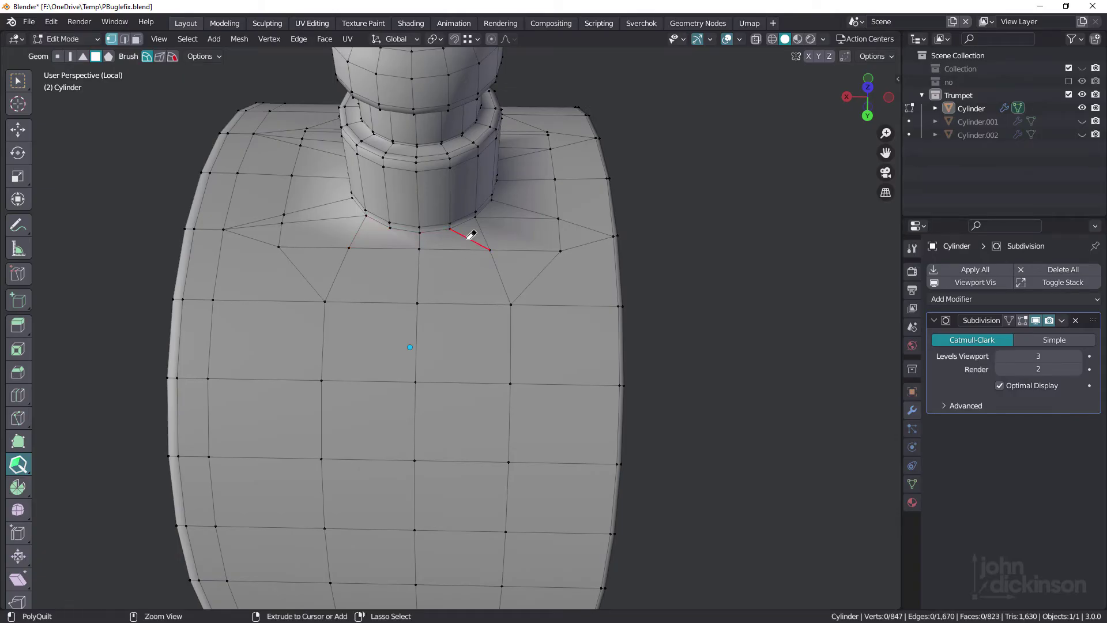
left_click(471, 234, "shift")
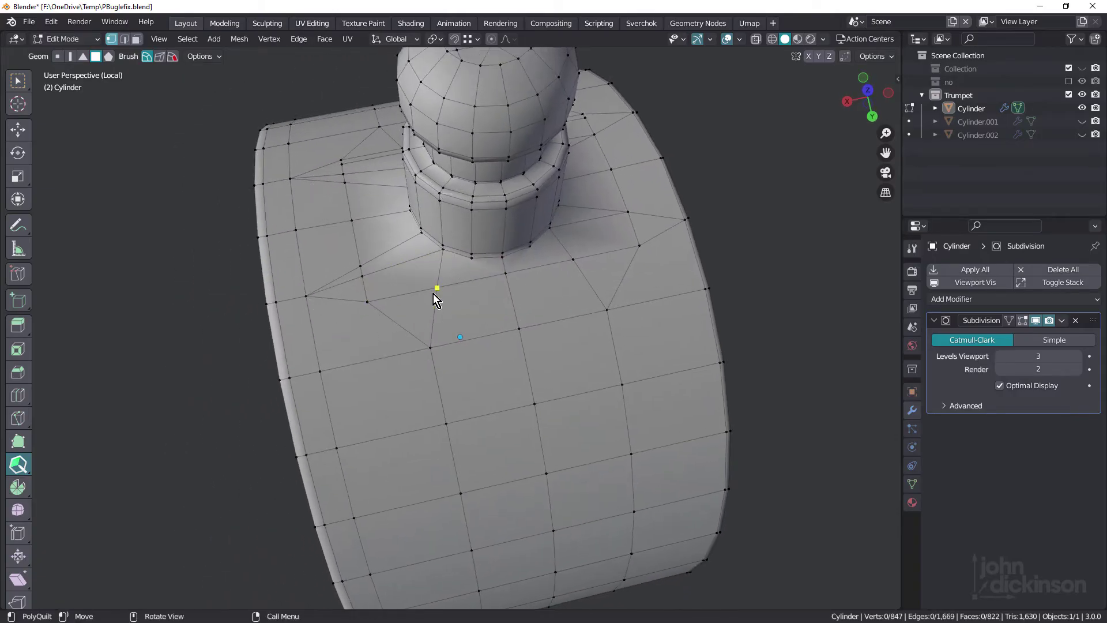
left_click(363, 276, "shift")
mouse_move(543, 272)
middle_mouse_down()
mouse_move(527, 283)
mouse_move(552, 270)
middle_mouse_up()
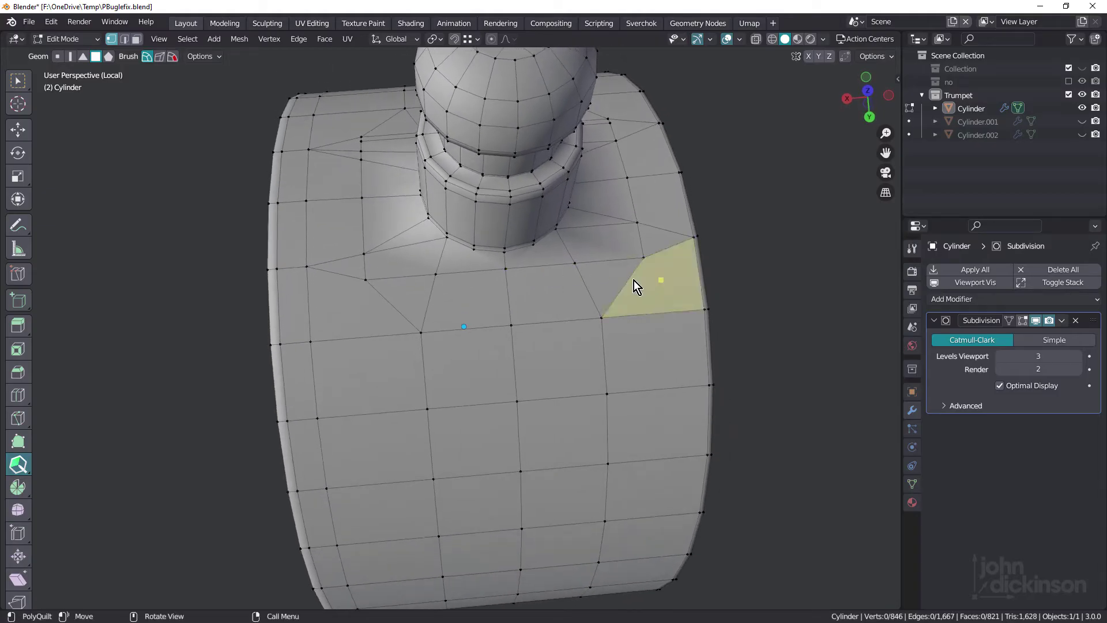
left_click(623, 286, "shift")
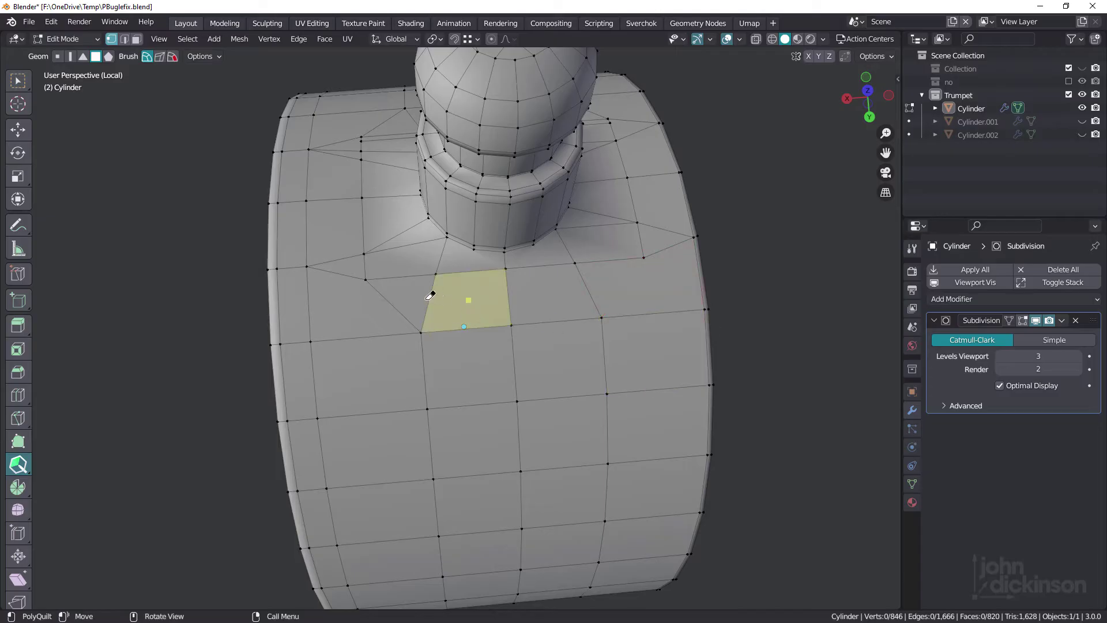
left_click(397, 309, "shift")
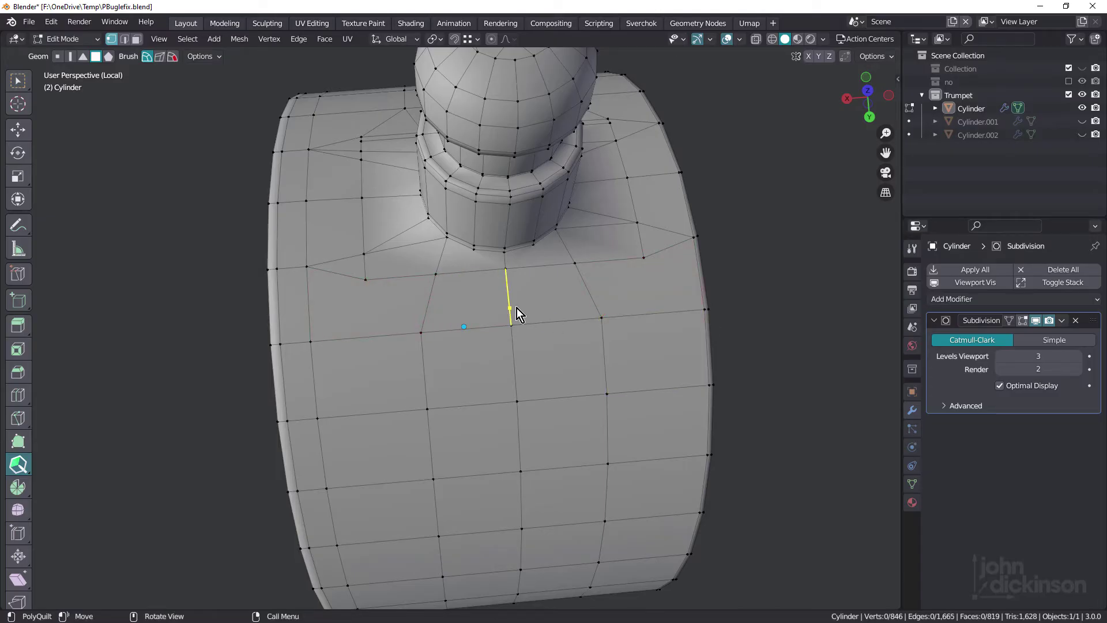
Remove the one remaining diagonal edge on each side between the knob's base and the front corner vertices.
middle_click_drag(437, 267, 405, 240)
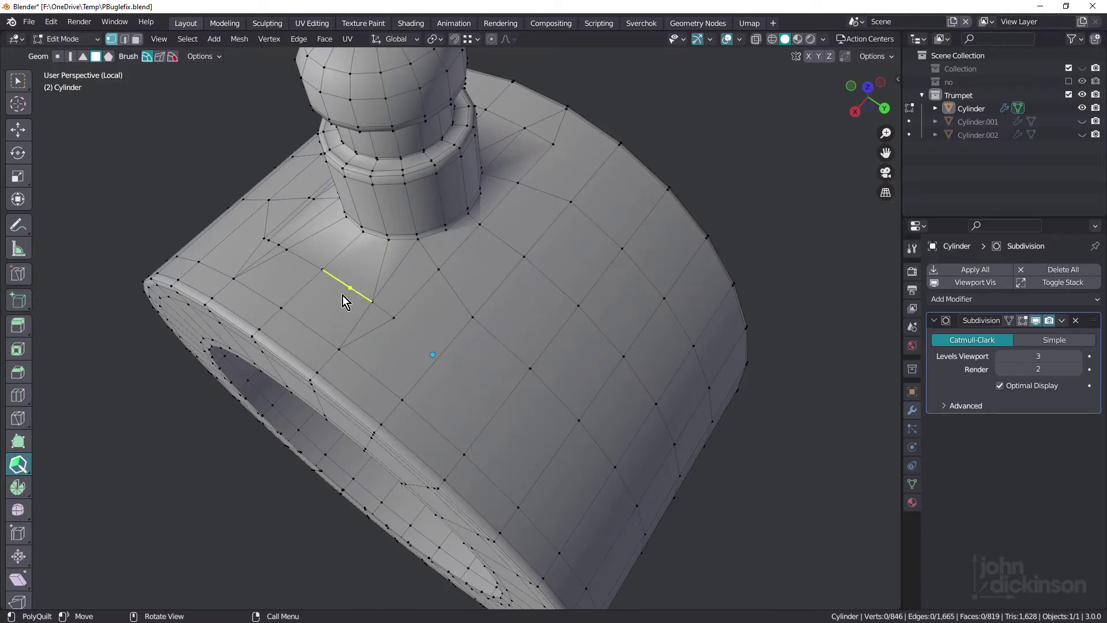
middle_click_drag(298, 358, 399, 319)
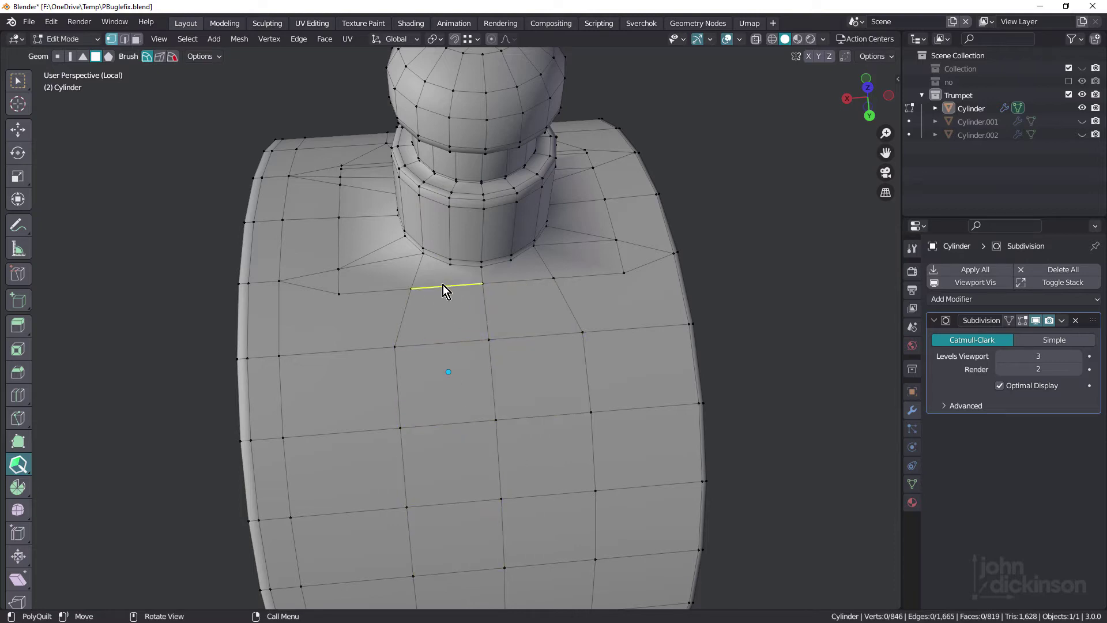
key("ctrl")
left_click(393, 256, "ctrl")
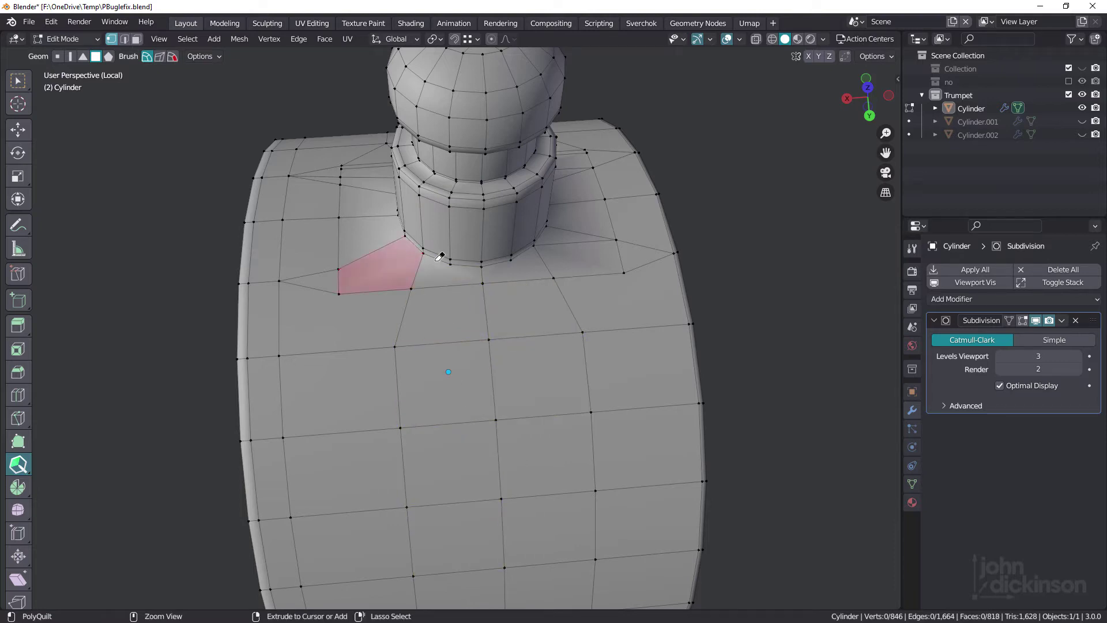
left_click(573, 241, "ctrl")
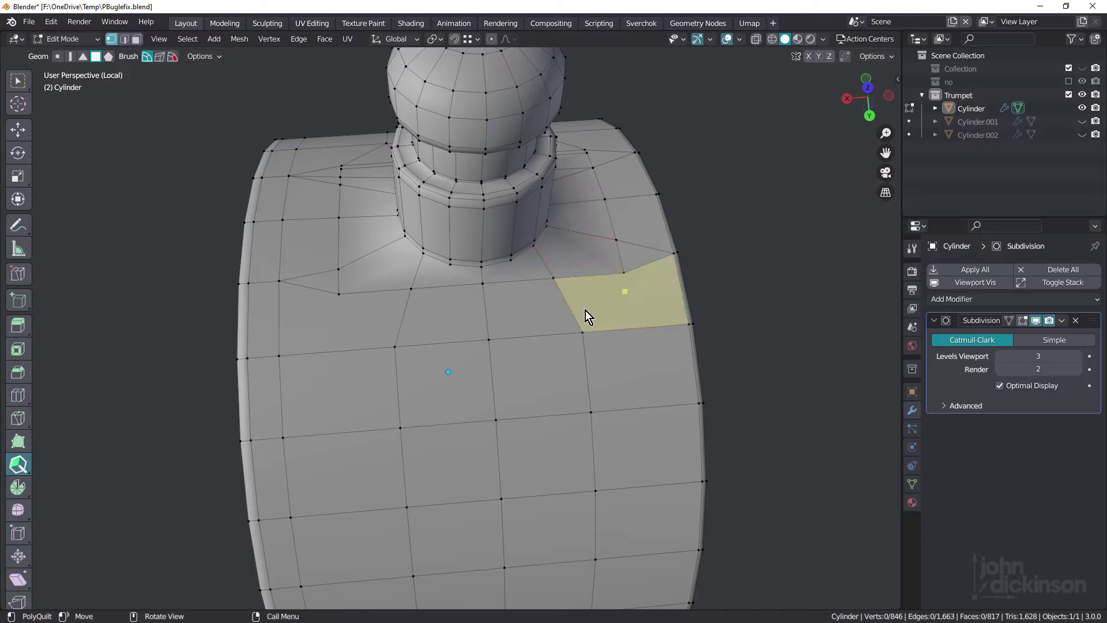
Merge the close vertex pair at each front corner beside the knob into one vertex, using At Center.
mouse_move(18, 81)
left_mouse_down()
mouse_move(64, 106)
mouse_move(67, 85)
left_mouse_up()
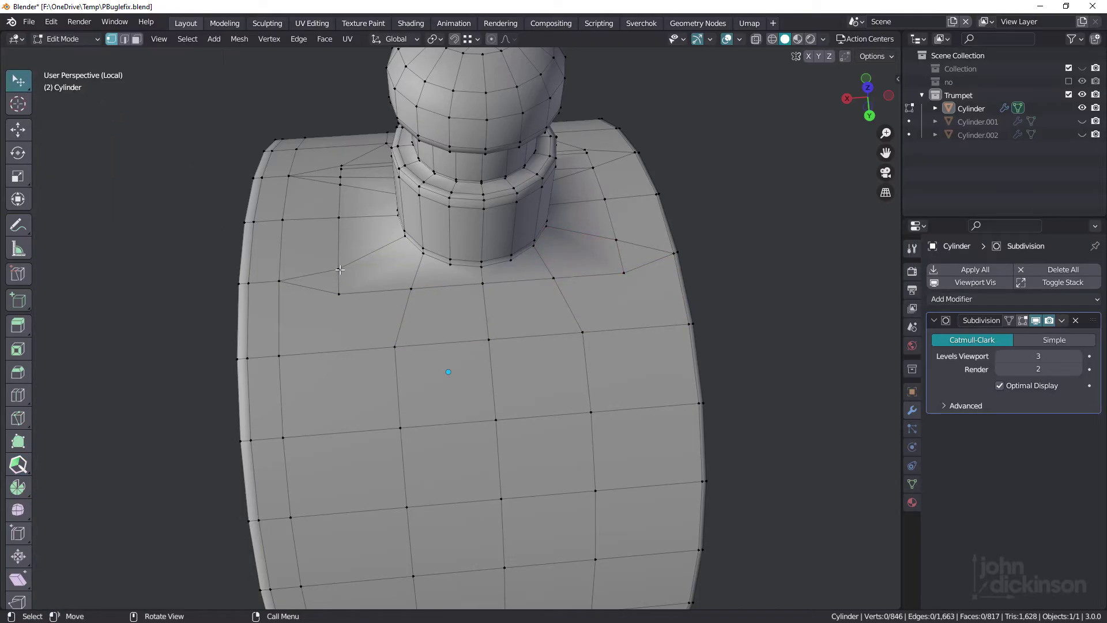
left_click(337, 293, "shift")
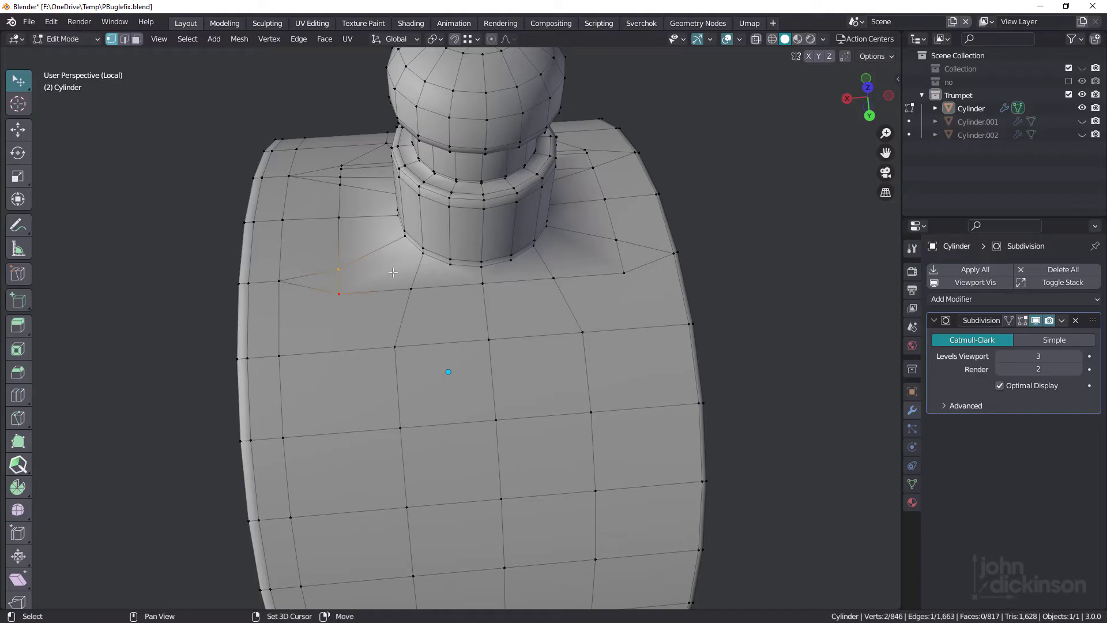
key("m")
left_click(393, 272)
middle_click_drag(393, 272, 620, 277)
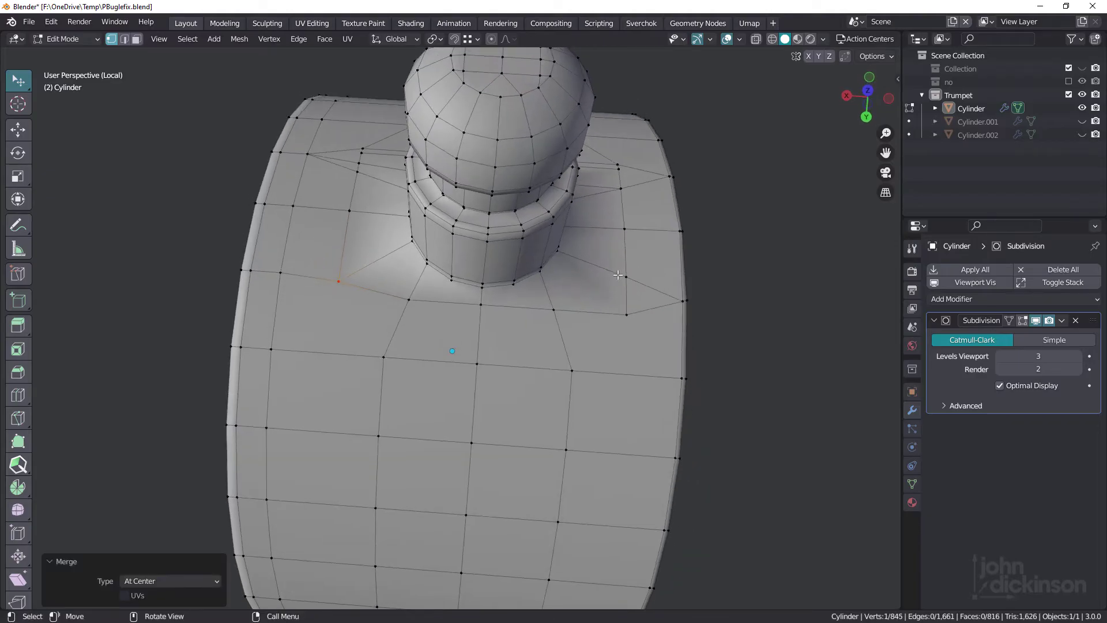
left_click(628, 314, "shift")
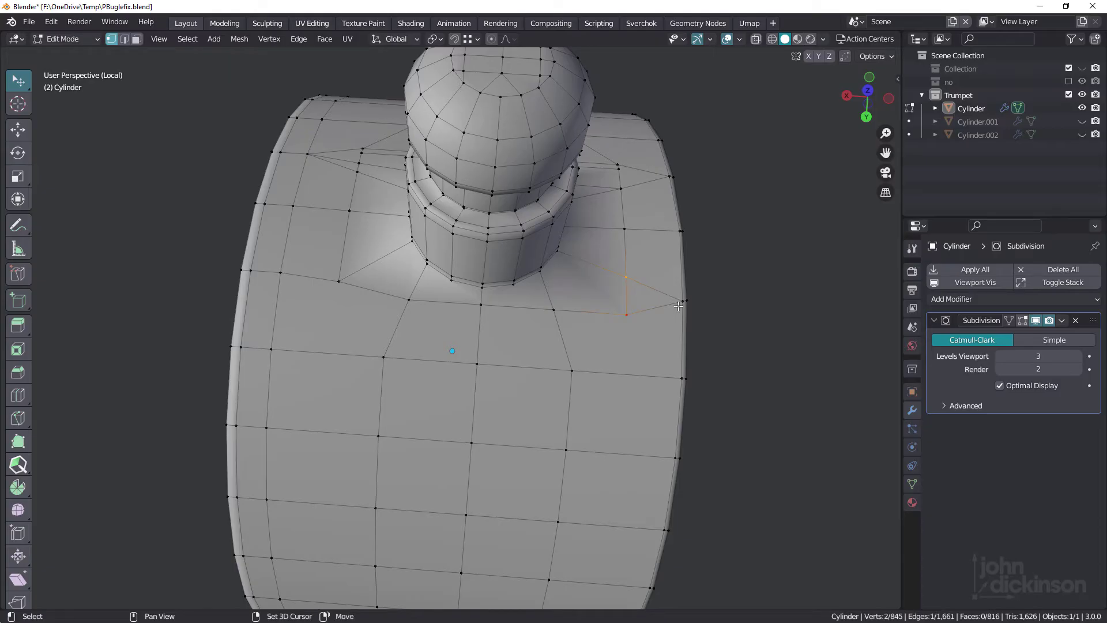
key("m")
left_click(678, 306)
middle_click_drag(574, 288, 506, 190)
scroll(559, 232, "up", 2)
scroll(617, 289, "up", 4)
middle_click_drag(617, 289, 427, 322)
scroll(447, 324, "down", 2)
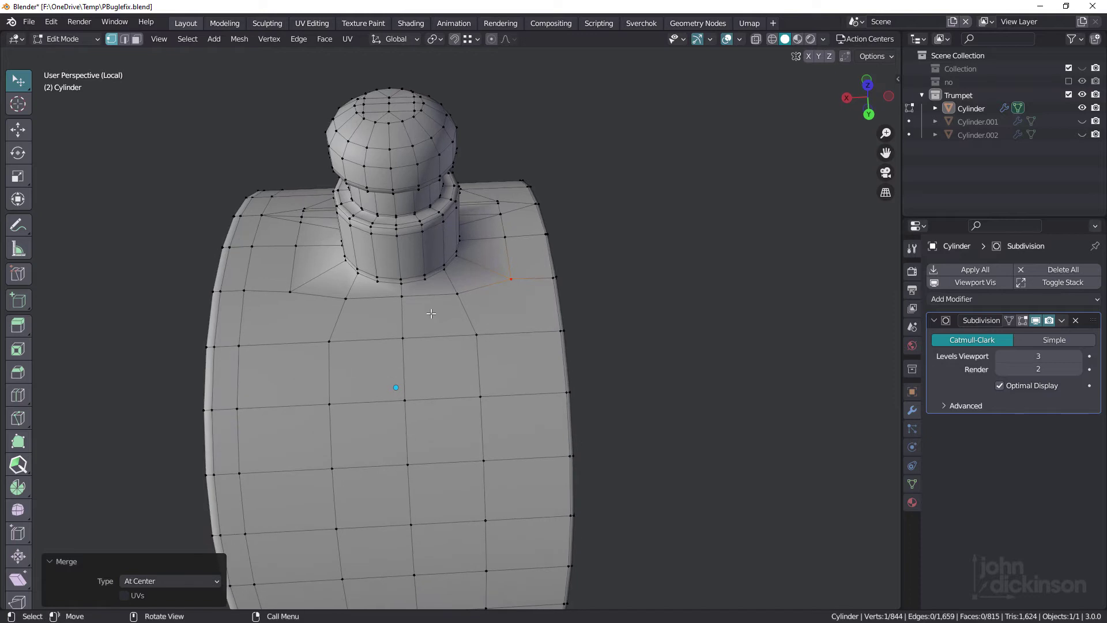
key("ctrl+r")
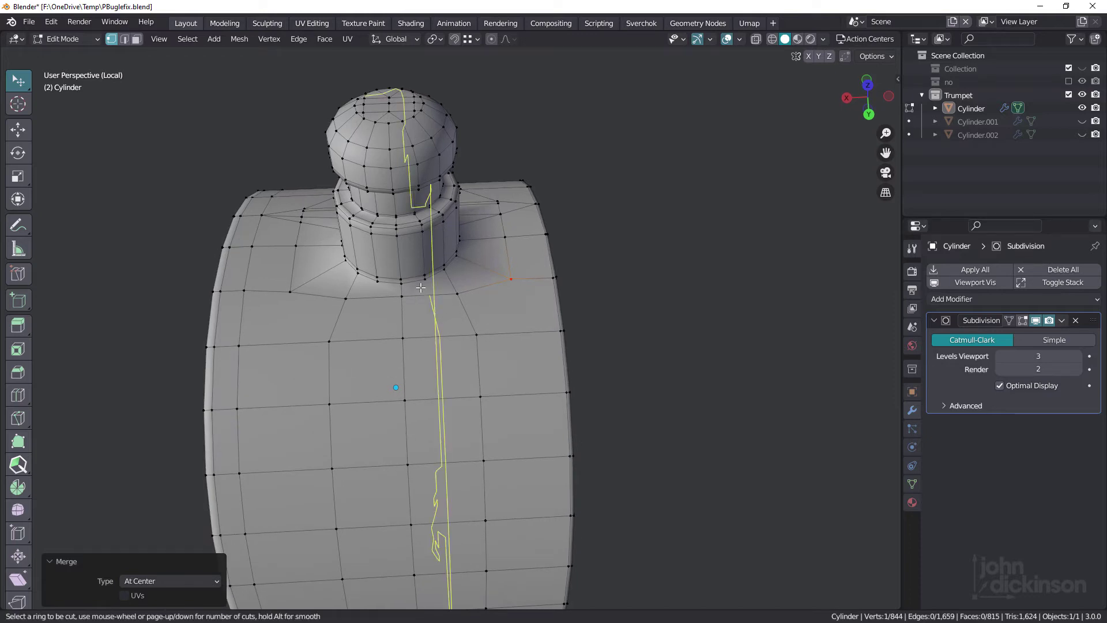
key("Escape")
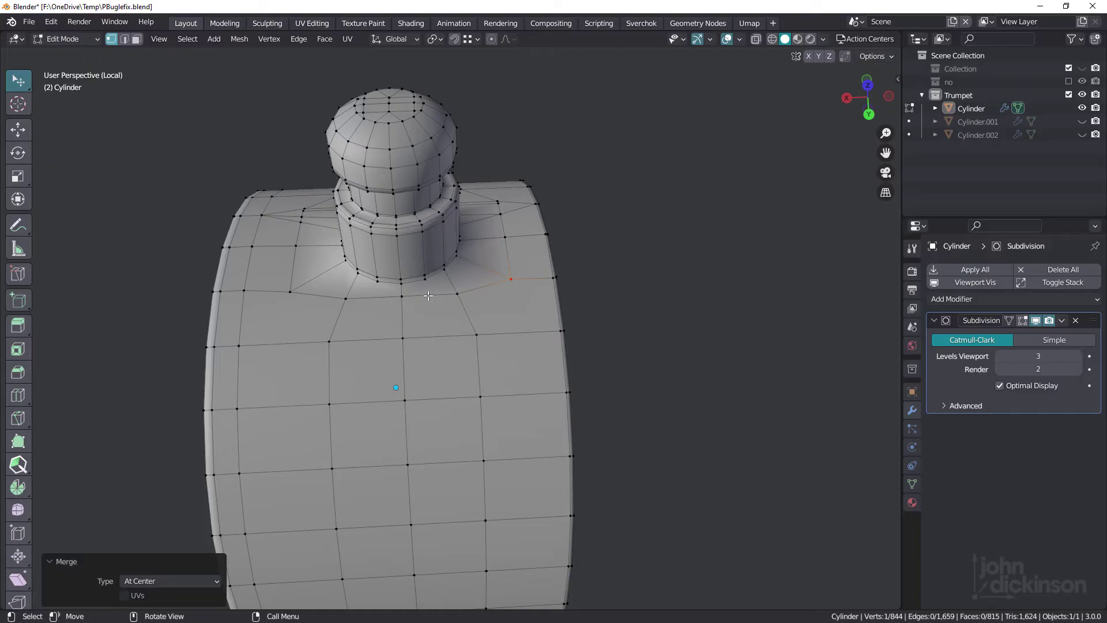
Knife two parallel cuts from the knob's front base vertices down the cylinder surface, one on each side of the centre edge.
middle_click_drag(403, 309, 441, 291, "shift")
key("k")
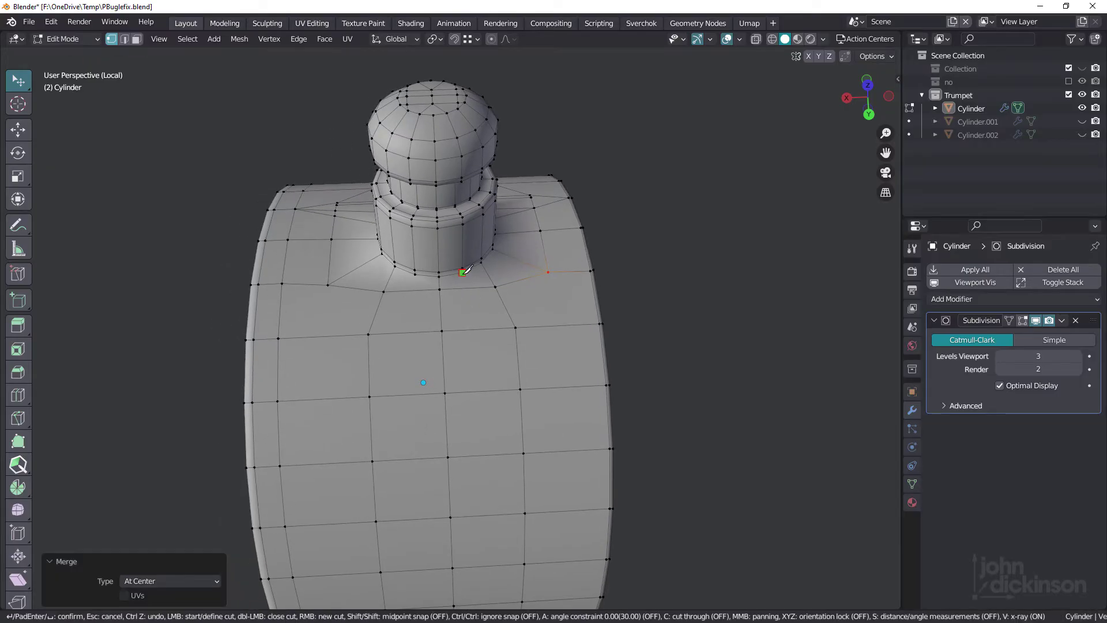
left_click(463, 273)
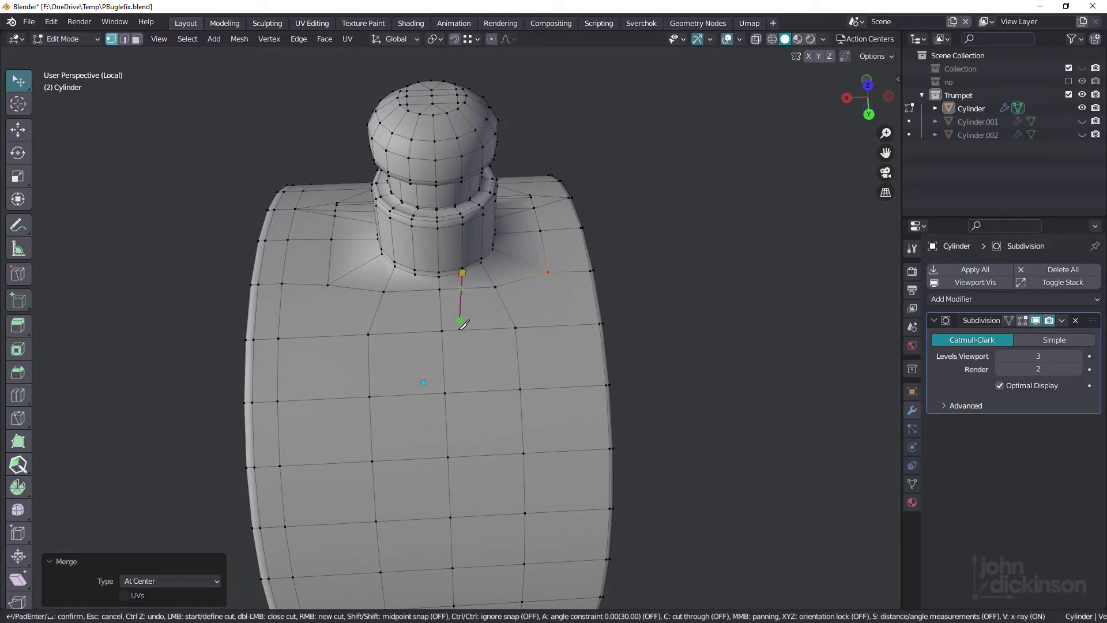
left_click(474, 514)
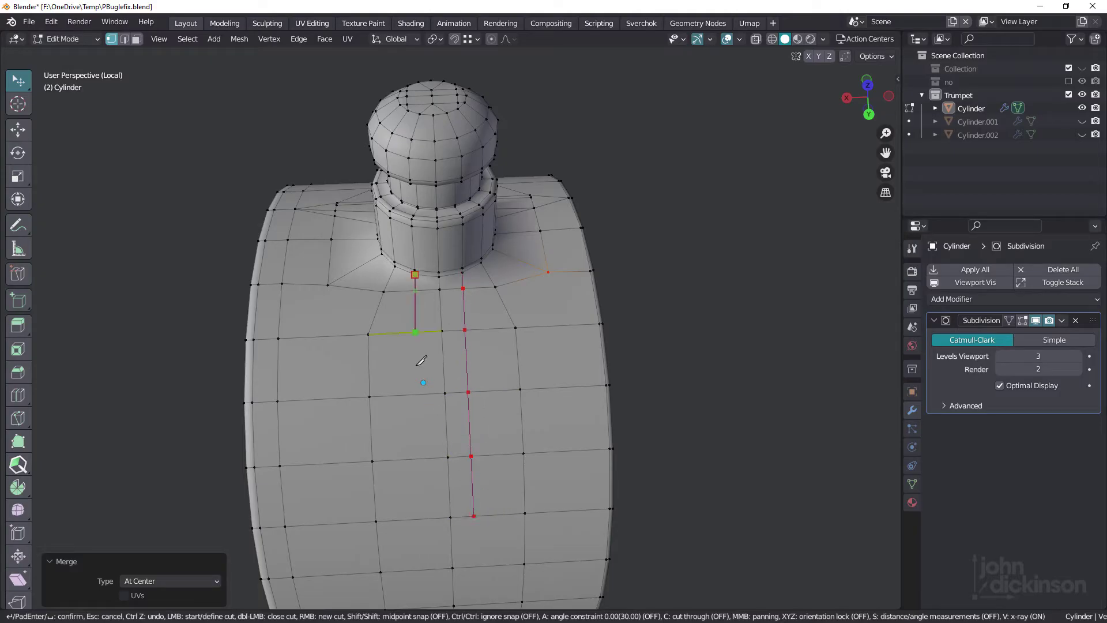
left_click(421, 518)
key("Return")
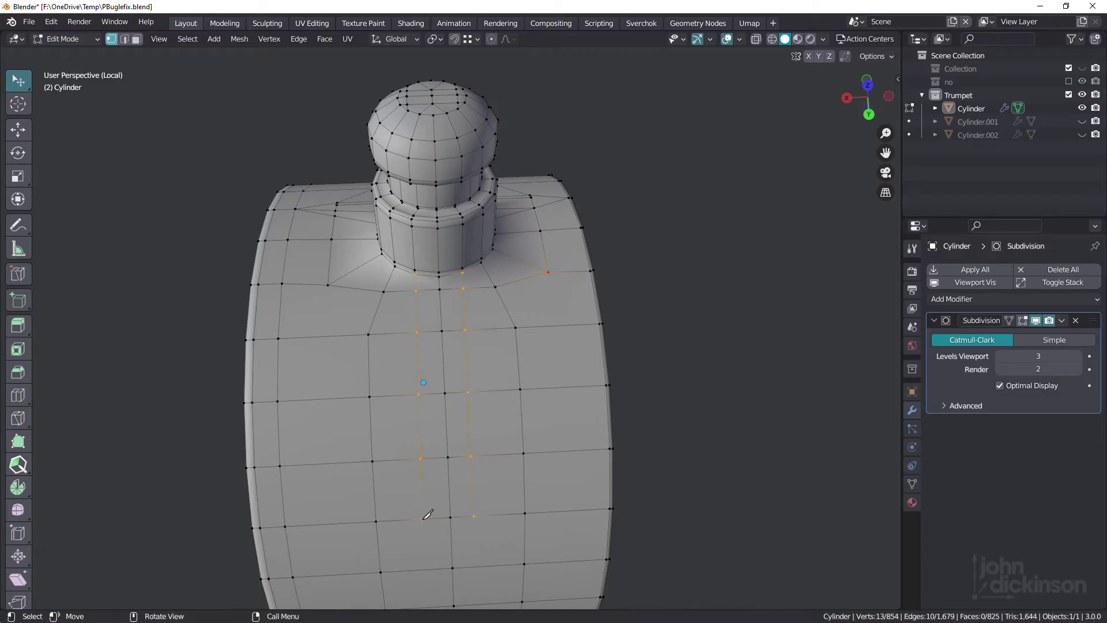
Knife a cut from each merged corner vertex down the cylinder through five face rows, then clear the selection.
middle_click_drag(472, 327, 471, 317)
key("k")
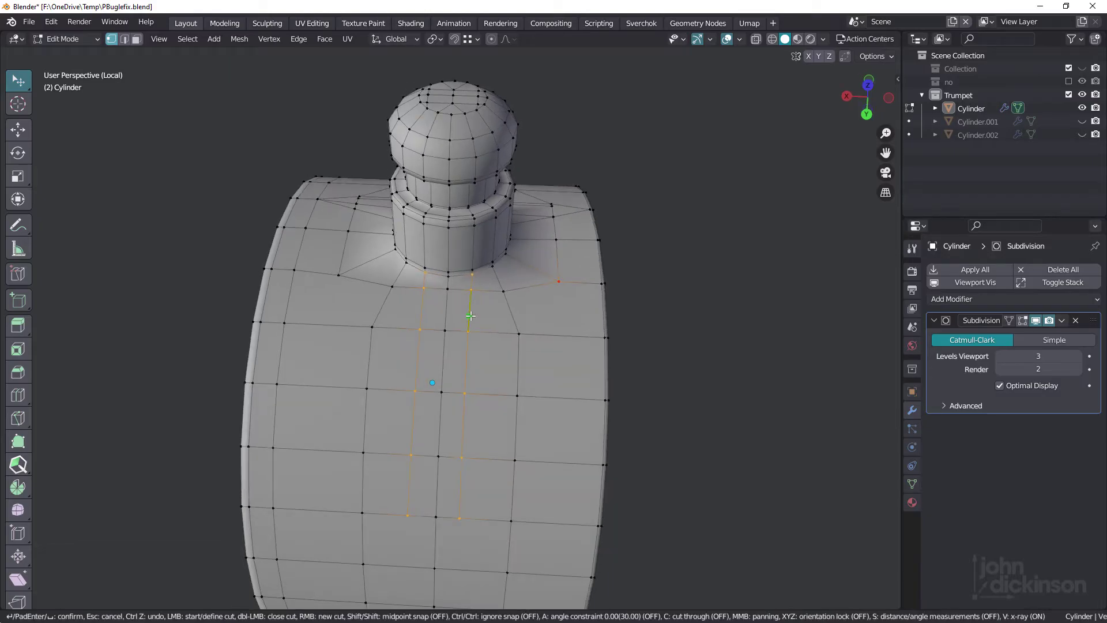
left_click(559, 281)
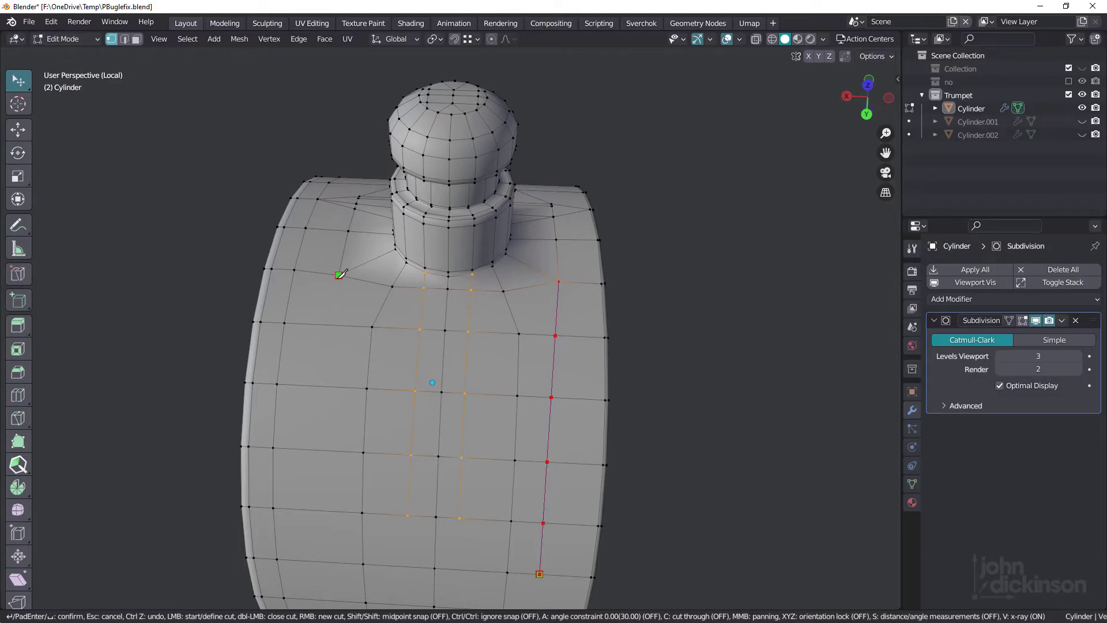
middle_click_drag(341, 272, 332, 290)
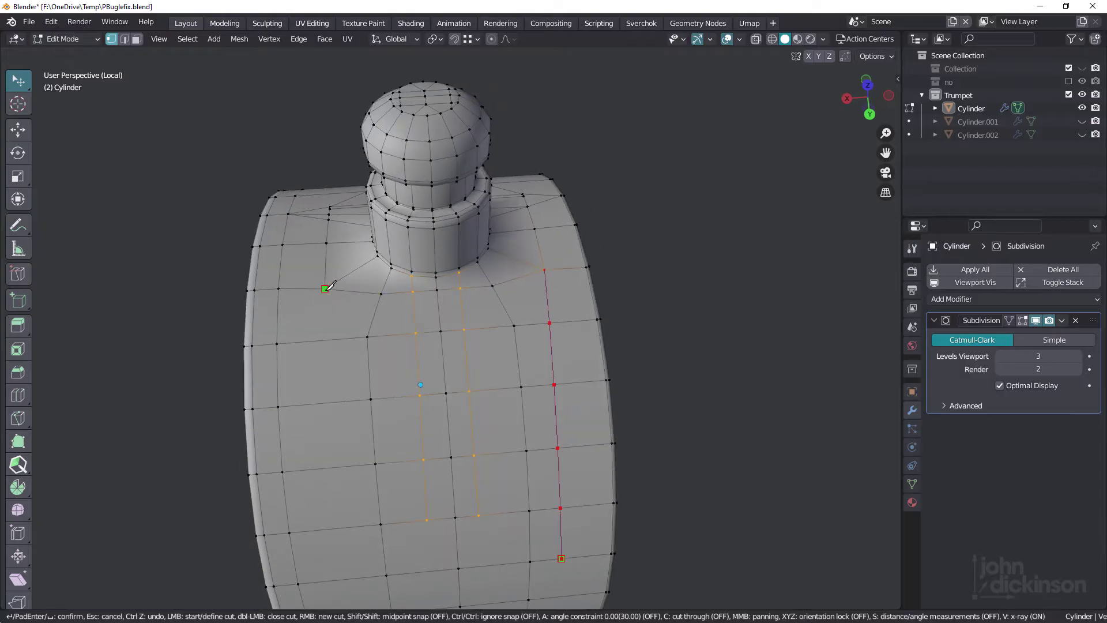
left_click(325, 288)
left_click(343, 579)
key("Return")
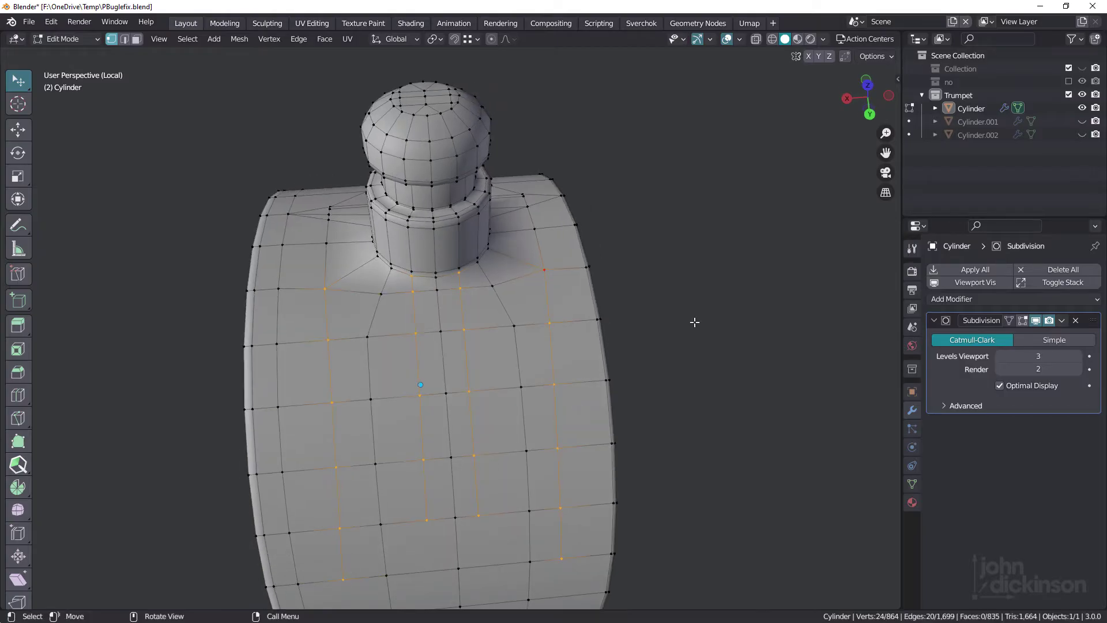
left_click(716, 280)
middle_click_drag(522, 298, 452, 265)
scroll(452, 265, "up", 2)
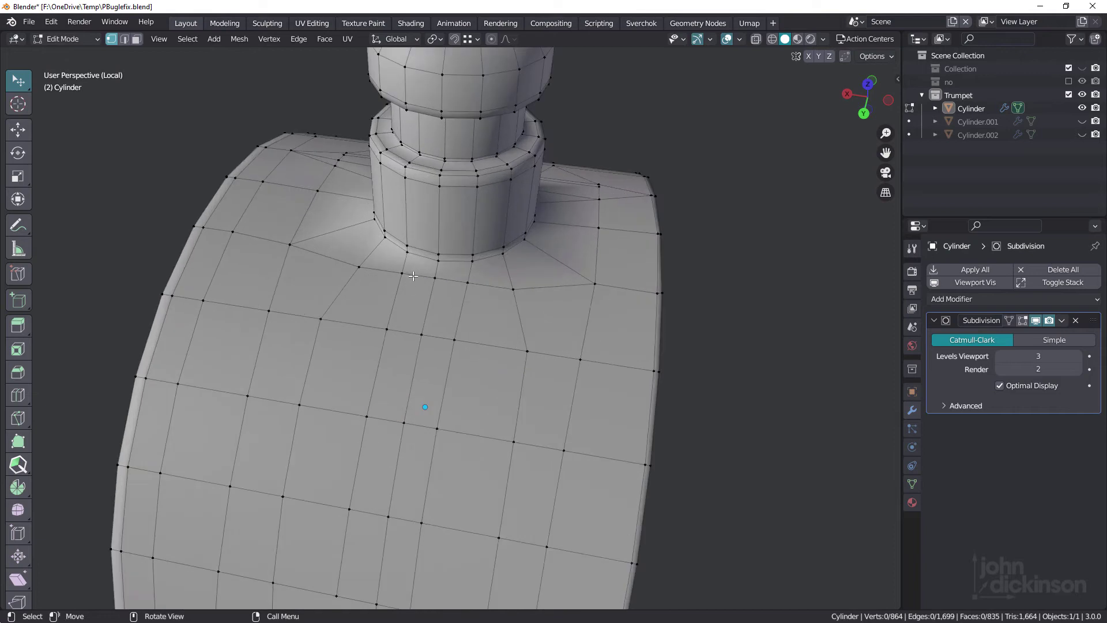
Slide the two short edges in front of the knob's base slightly down the cylinder, away from the knob.
key("2")
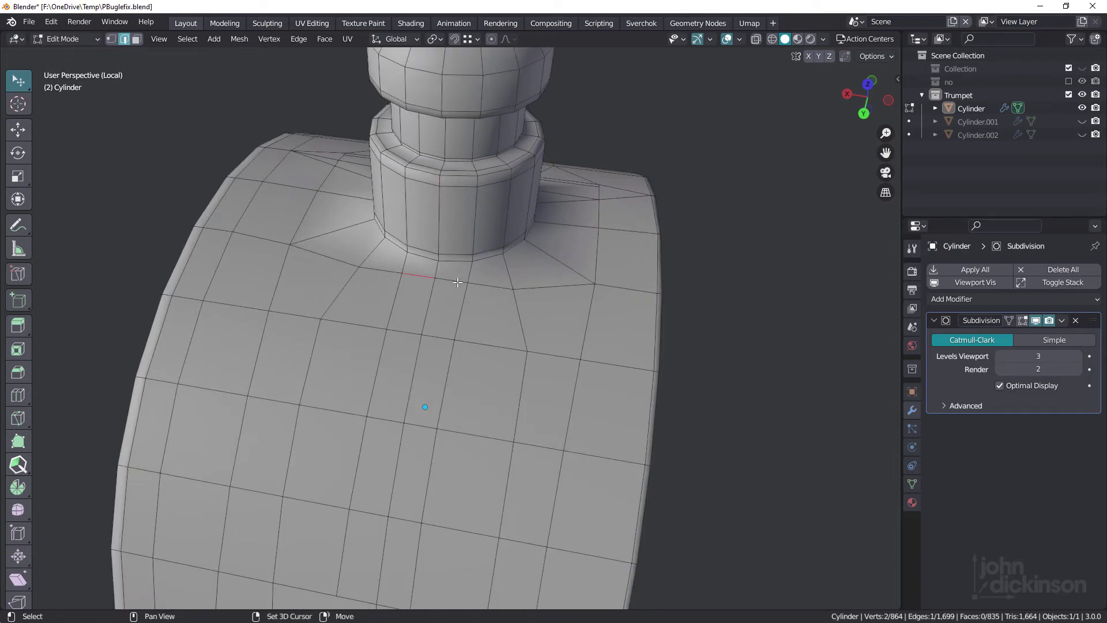
left_click(452, 281, "alt")
middle_click_drag(453, 281, 552, 305)
key("g")
key("g")
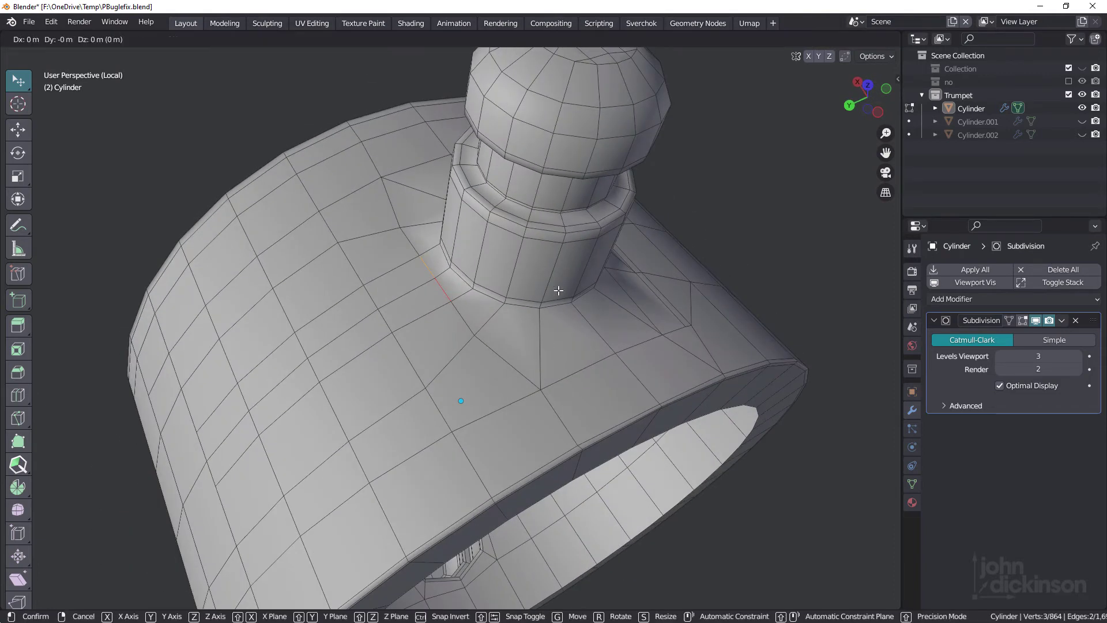
left_click(506, 306)
middle_click_drag(506, 306, 514, 295)
Slide the vertex on each side of the two front edges slightly outward, with a factor of 0.196 for the second one.
key("1")
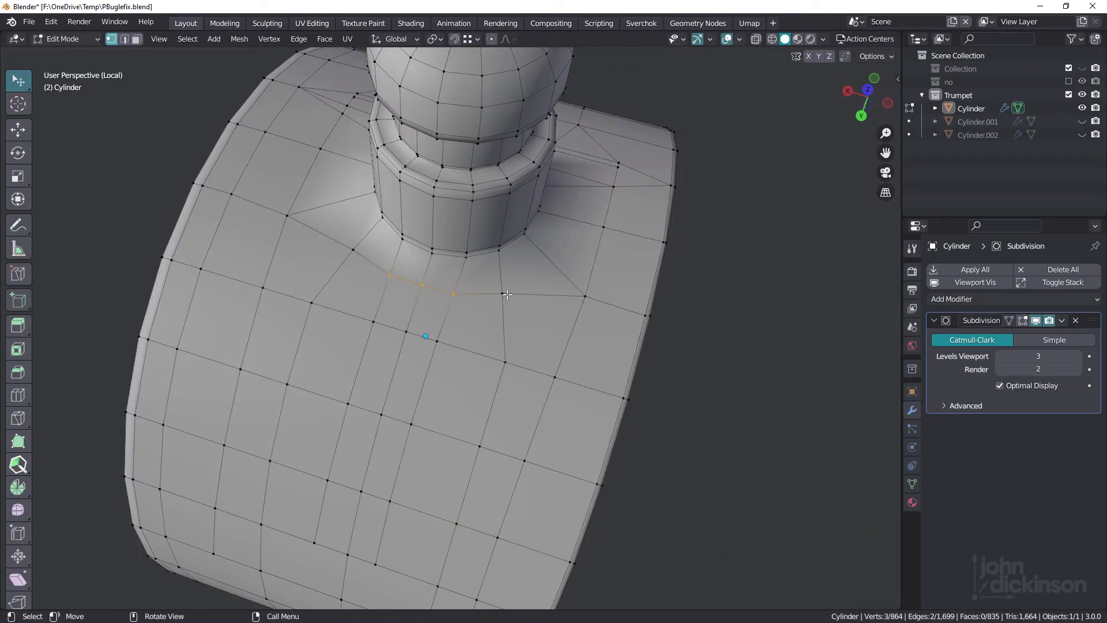
key("g")
key("g")
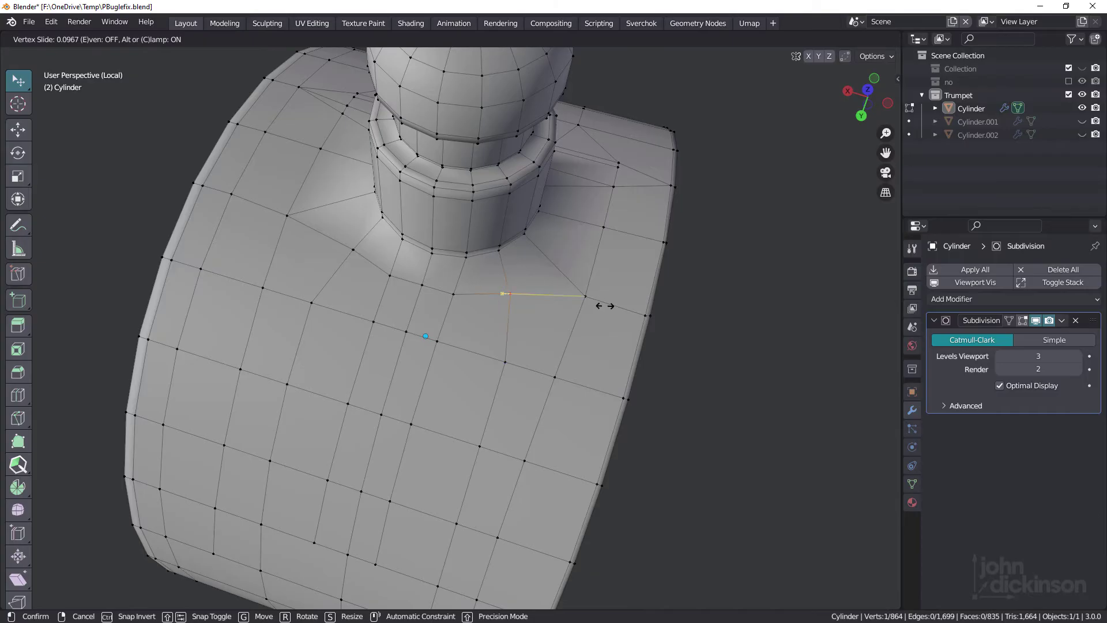
left_click(391, 246)
left_click(354, 249)
key("g")
key("g")
left_click(419, 270)
Slide the same two side vertices slightly down the cylinder, each by a factor of about 0.1.
middle_click_drag(419, 270, 358, 244)
key("g")
key("g")
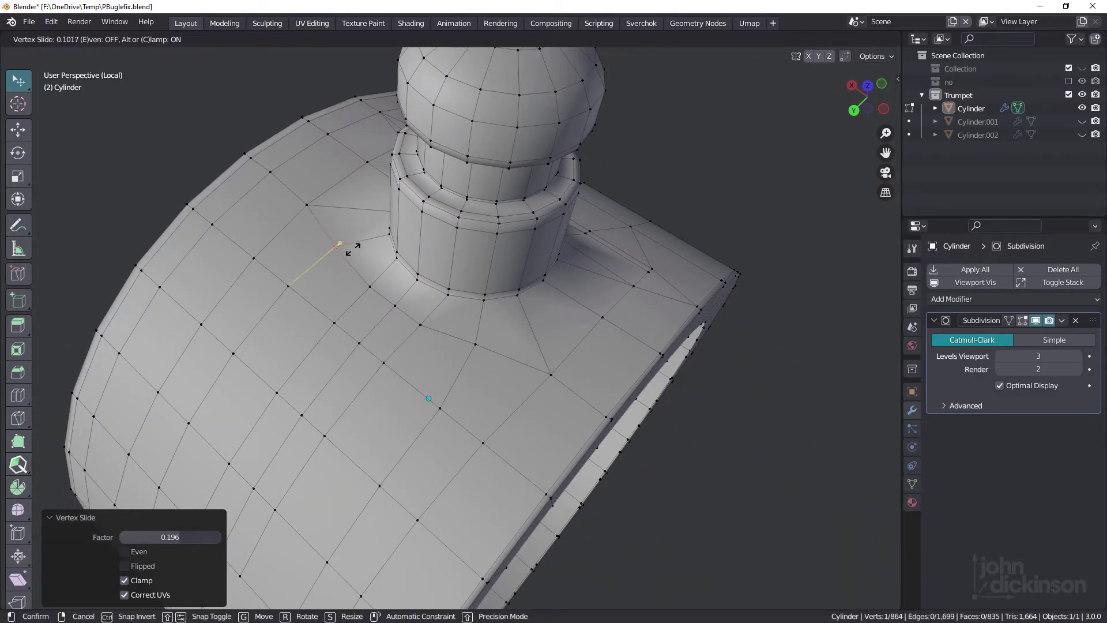
left_click(366, 257)
left_click(482, 351)
key("g")
key("g")
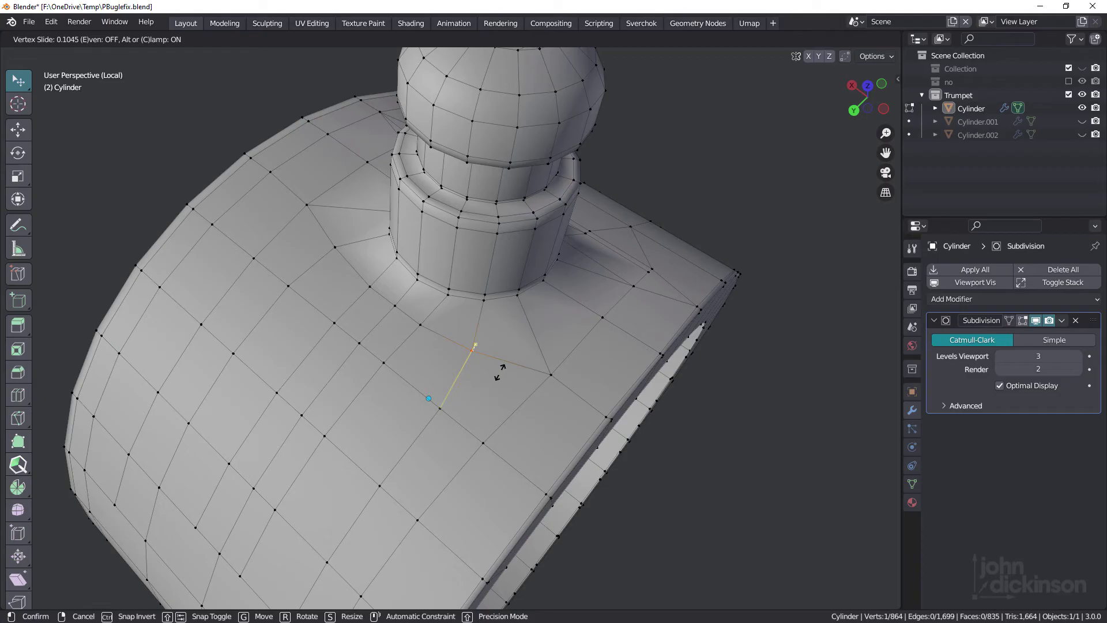
left_click(499, 372)
Examine the subdivided surface around the knob in Object Mode with the overlay display toggled.
middle_click_drag(499, 372, 568, 347)
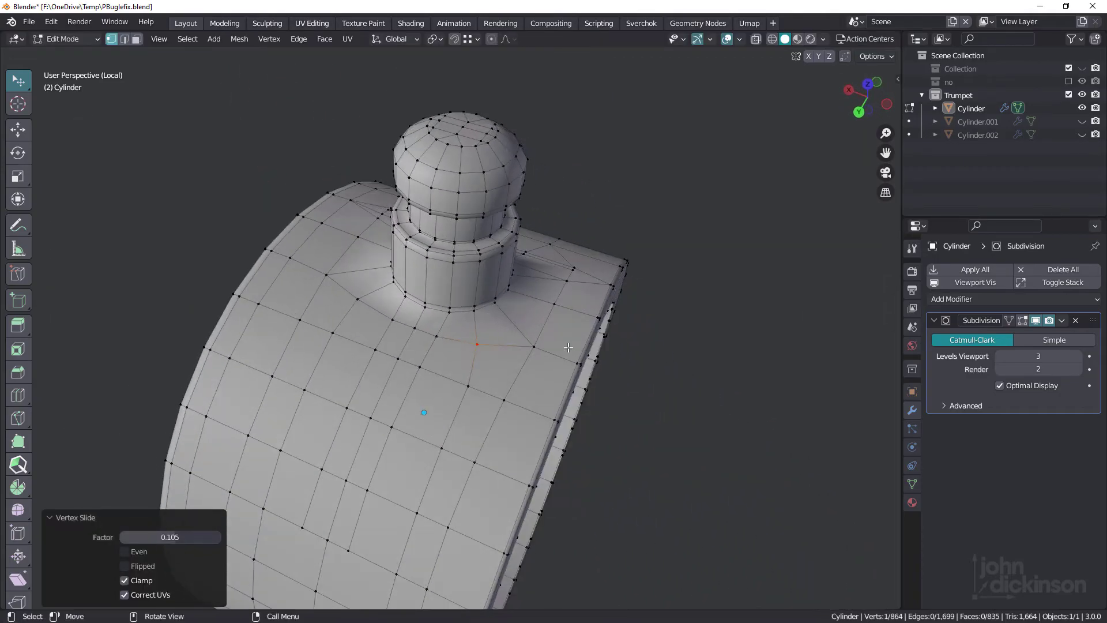
key("Tab")
mouse_move(531, 310)
middle_mouse_down()
mouse_move(507, 306)
mouse_move(510, 327)
mouse_move(425, 306)
mouse_move(390, 247)
mouse_move(365, 240)
mouse_move(398, 242)
mouse_move(334, 240)
mouse_move(391, 257)
mouse_move(413, 288)
mouse_move(499, 301)
mouse_move(516, 277)
mouse_move(468, 331)
mouse_move(425, 307)
middle_mouse_up()
key("shift+z")
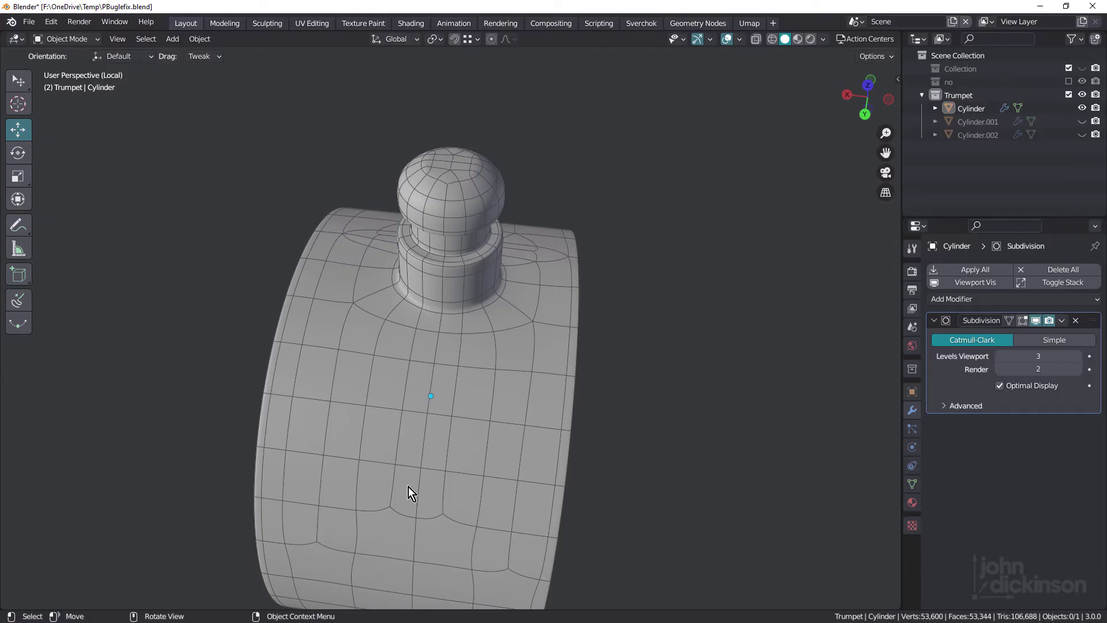
middle_click_drag(433, 375, 565, 242)
Select all faces of the knob's round top cap and inset them by about 0.0062 m.
key("Tab")
scroll(569, 202, "up", 4)
scroll(570, 203, "up", 3)
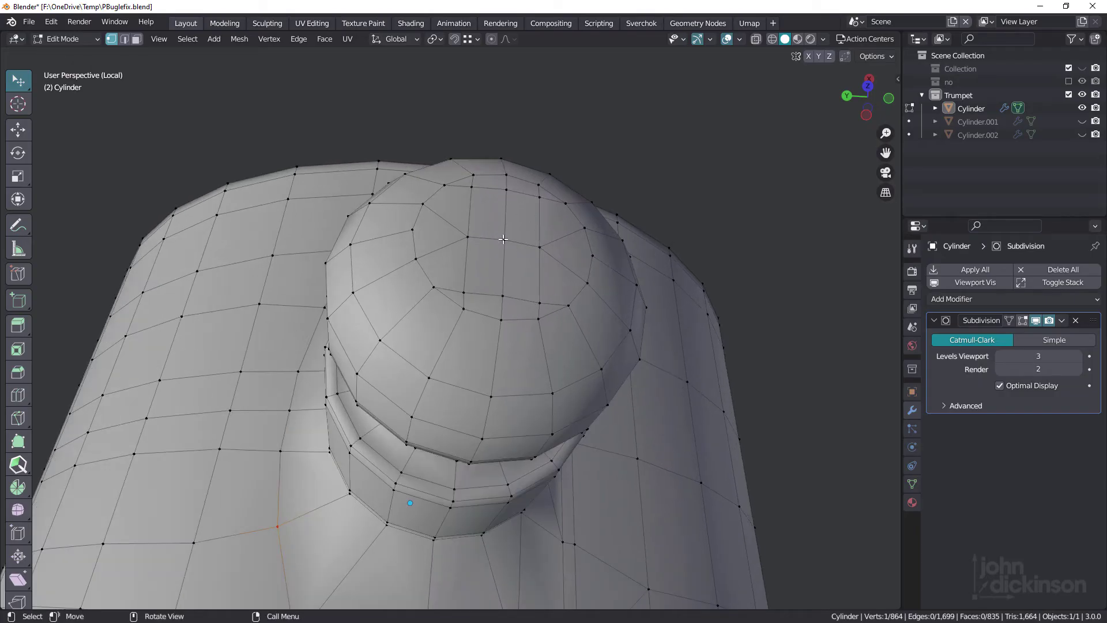
key("3")
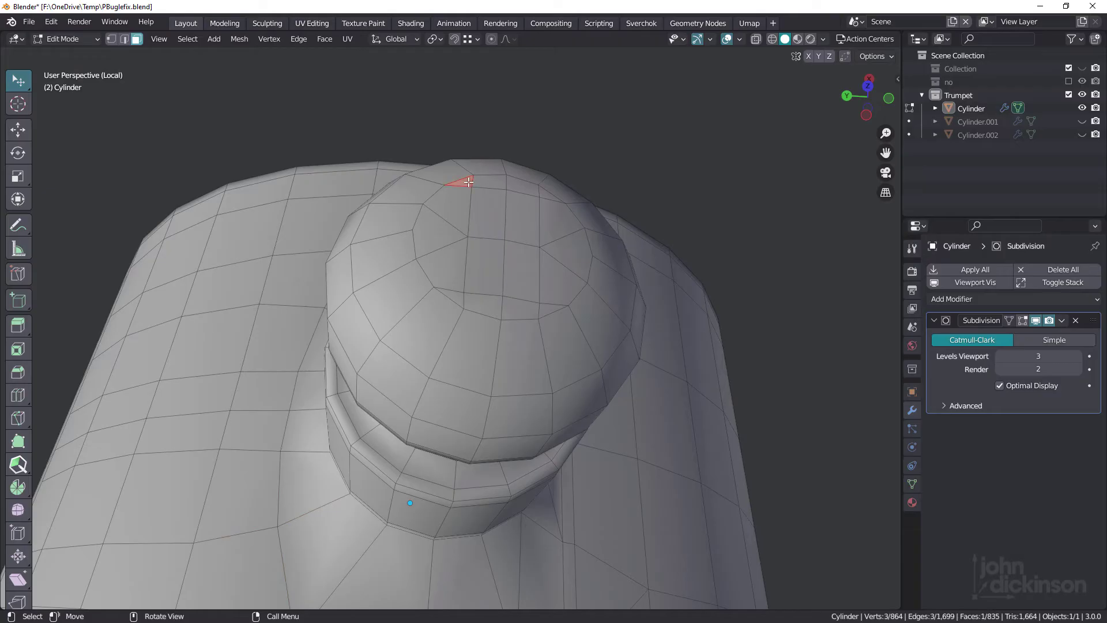
left_click(553, 301, "ctrl+shift")
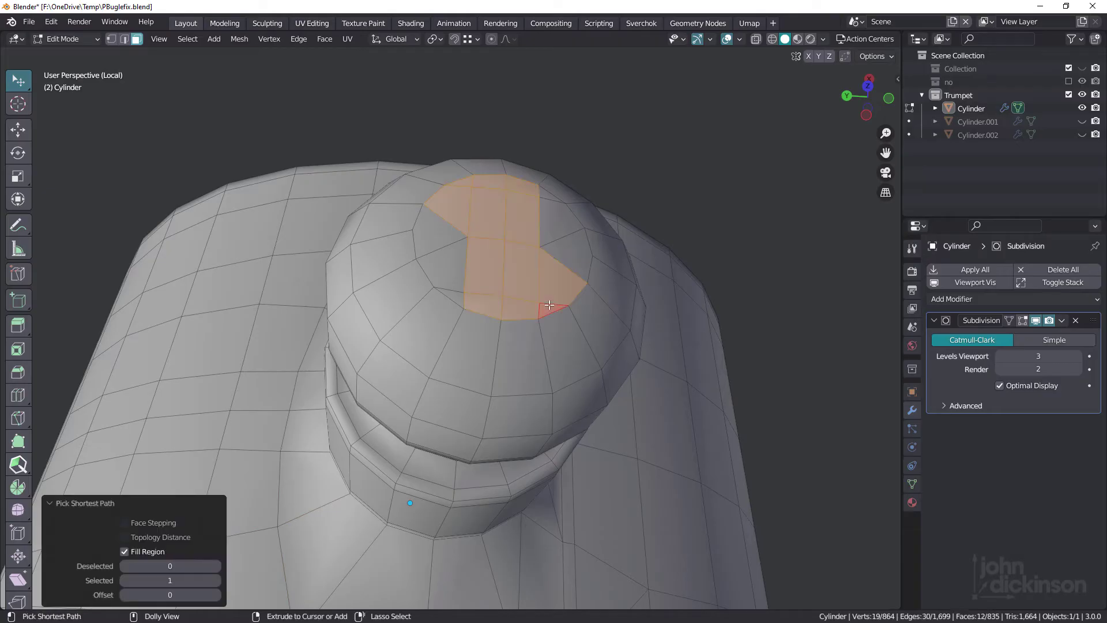
left_click(563, 247, "ctrl+shift")
left_click(440, 231, "shift")
left_click(454, 295, "ctrl+shift")
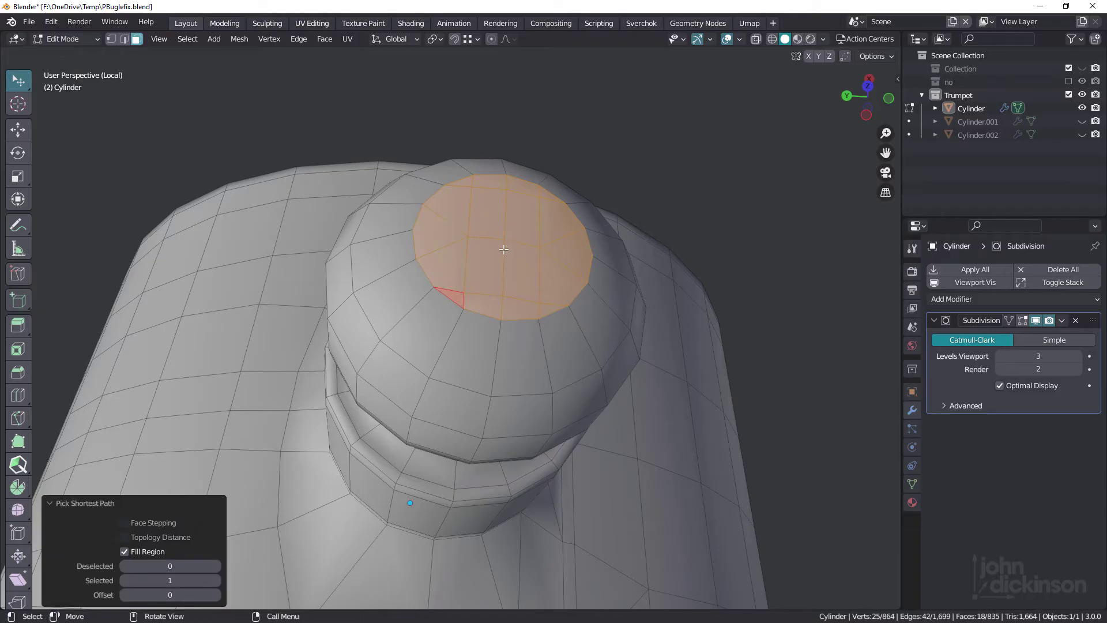
key("i")
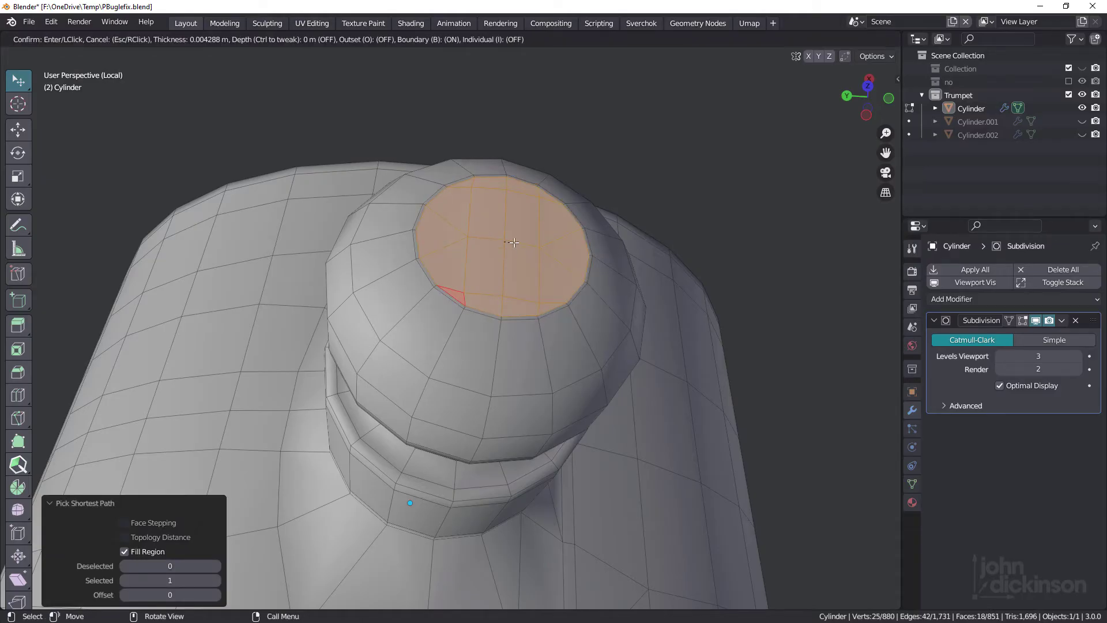
left_click(512, 244)
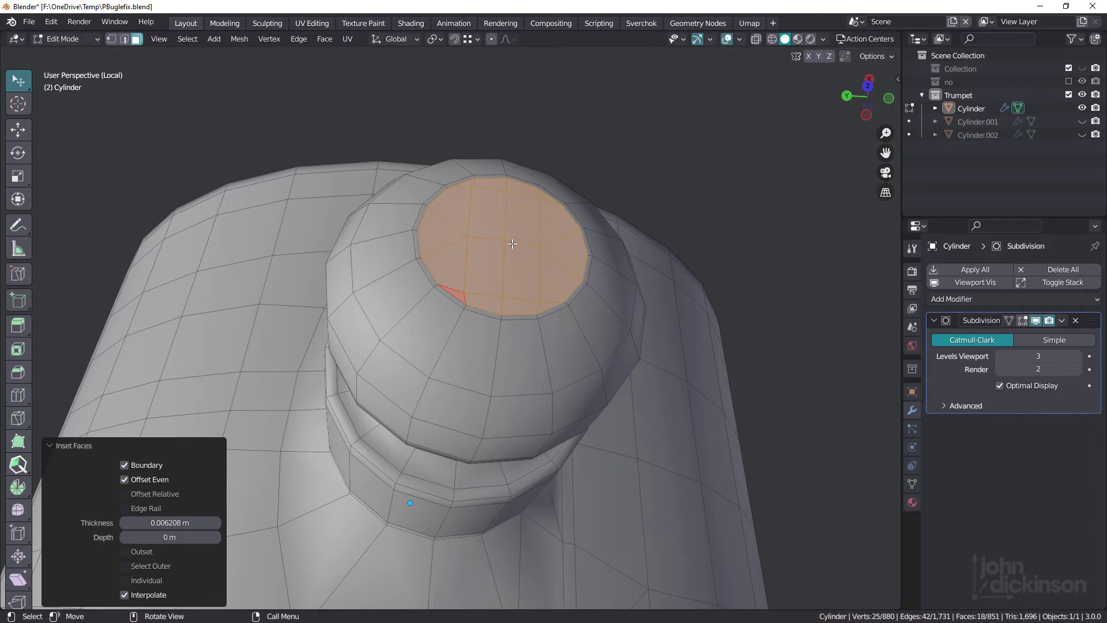
Delete the inset faces on the knob's top and close the hole with Grid Fill from its boundary loop.
key("x")
left_click(575, 201)
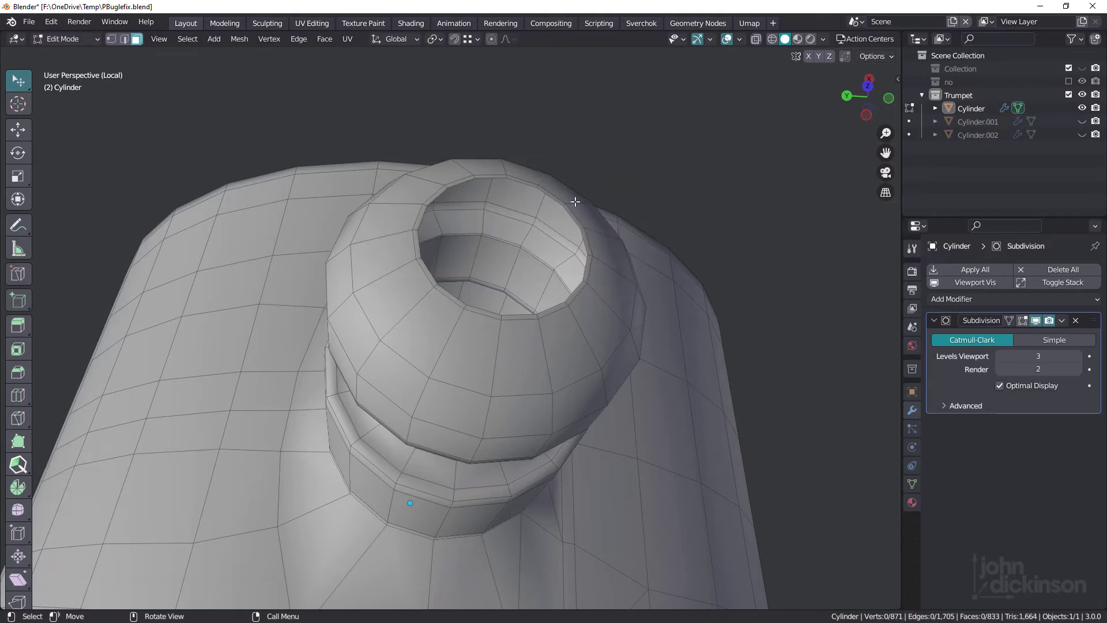
key("2")
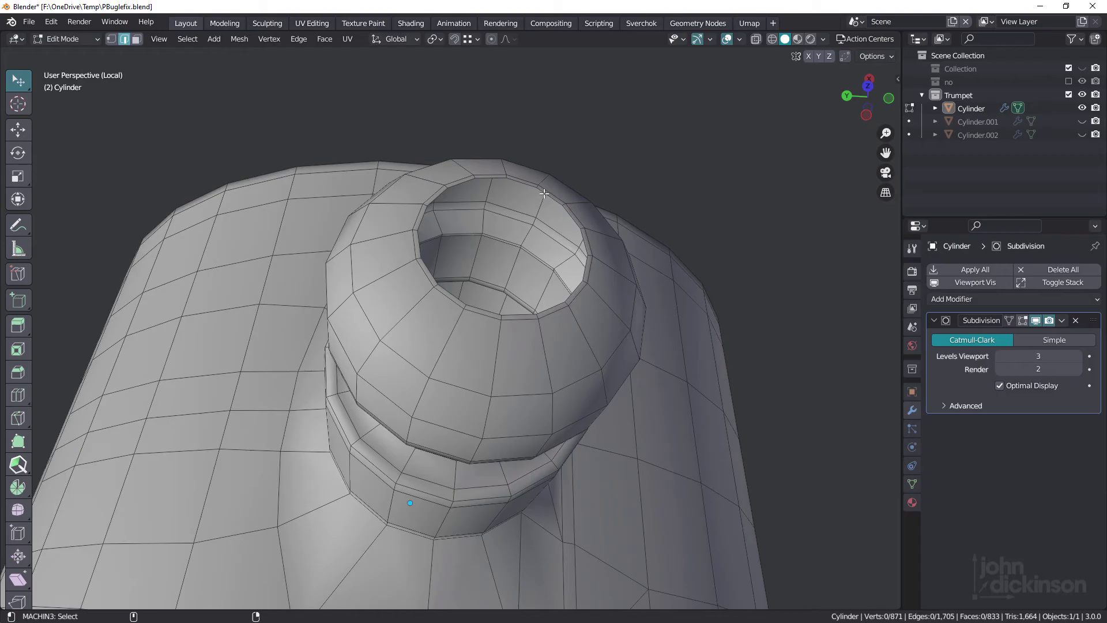
double_click(544, 194)
key("q")
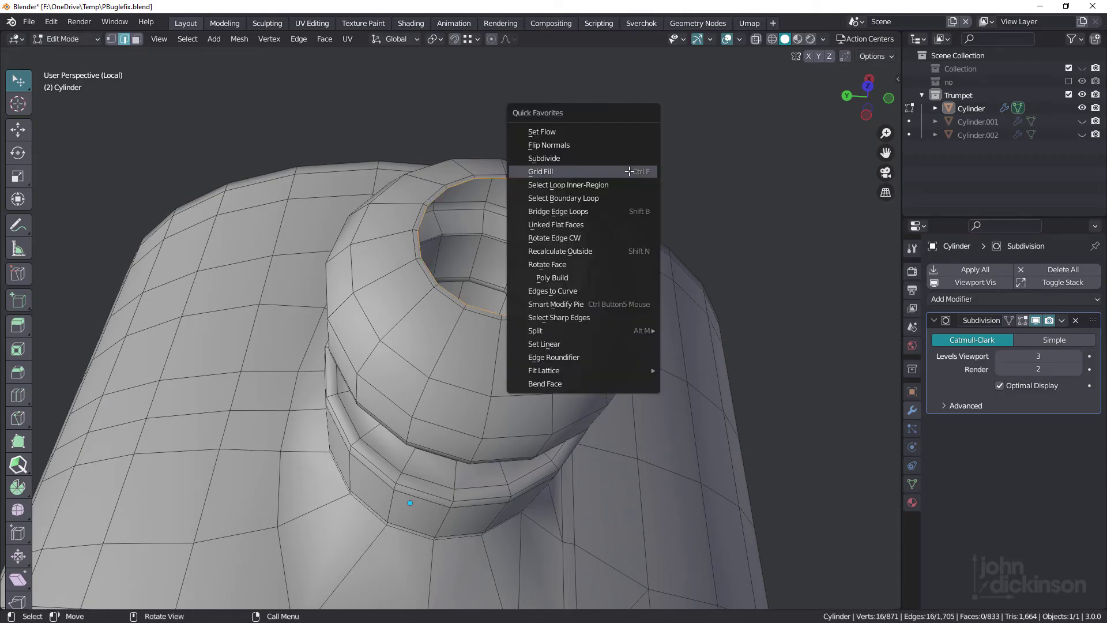
left_click(629, 172)
Add one loop cut around the knob just outside the cap's rim, slid to a factor of 0.867.
middle_click_drag(555, 226, 420, 291)
key("Tab")
scroll(560, 235, "up", 3)
middle_click_drag(561, 236, 607, 288)
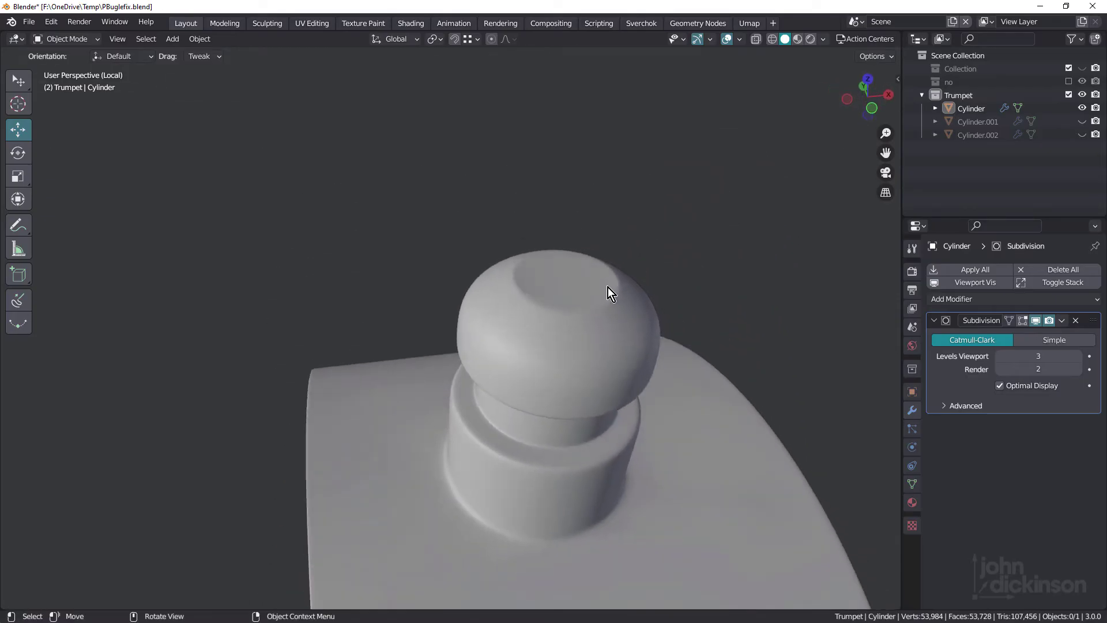
key("Tab")
scroll(610, 289, "up", 2)
key("ctrl")
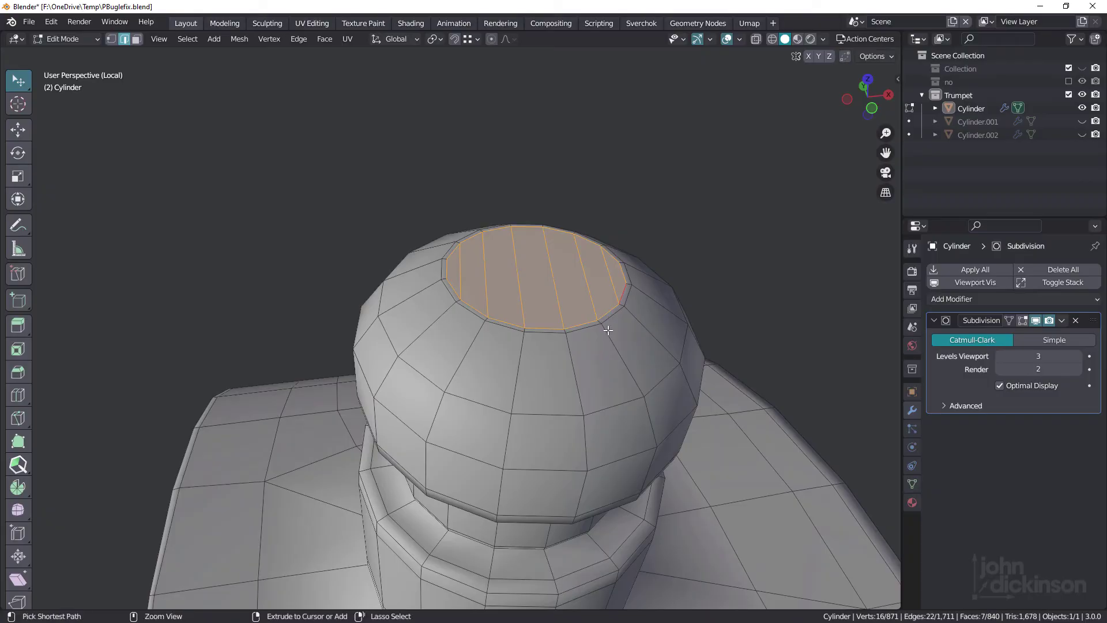
key("ctrl+r")
left_click(606, 329)
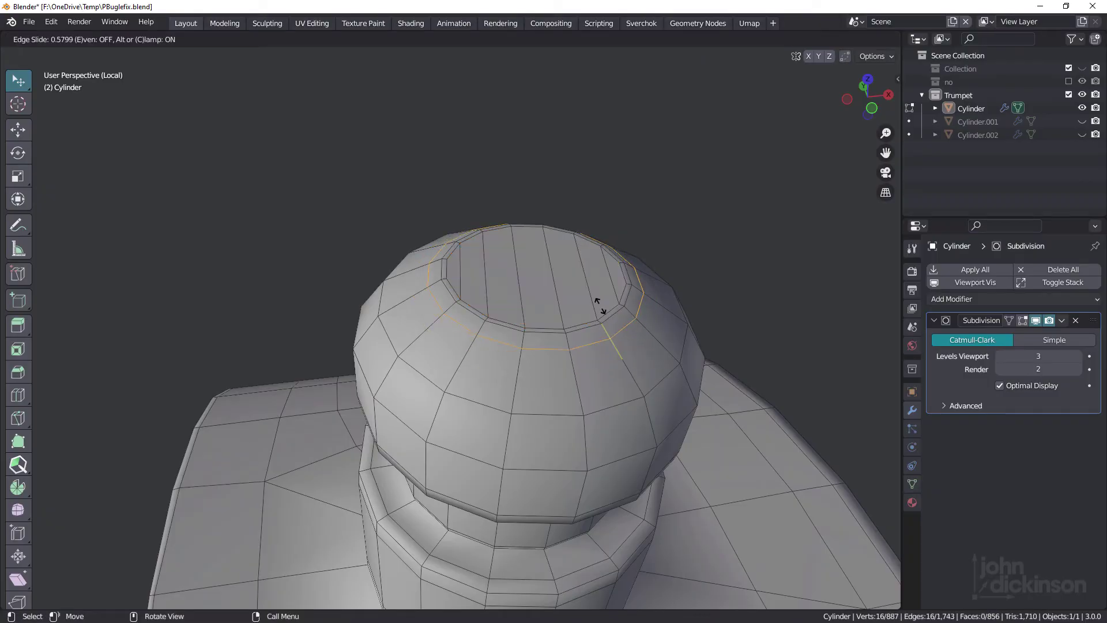
left_click(592, 295)
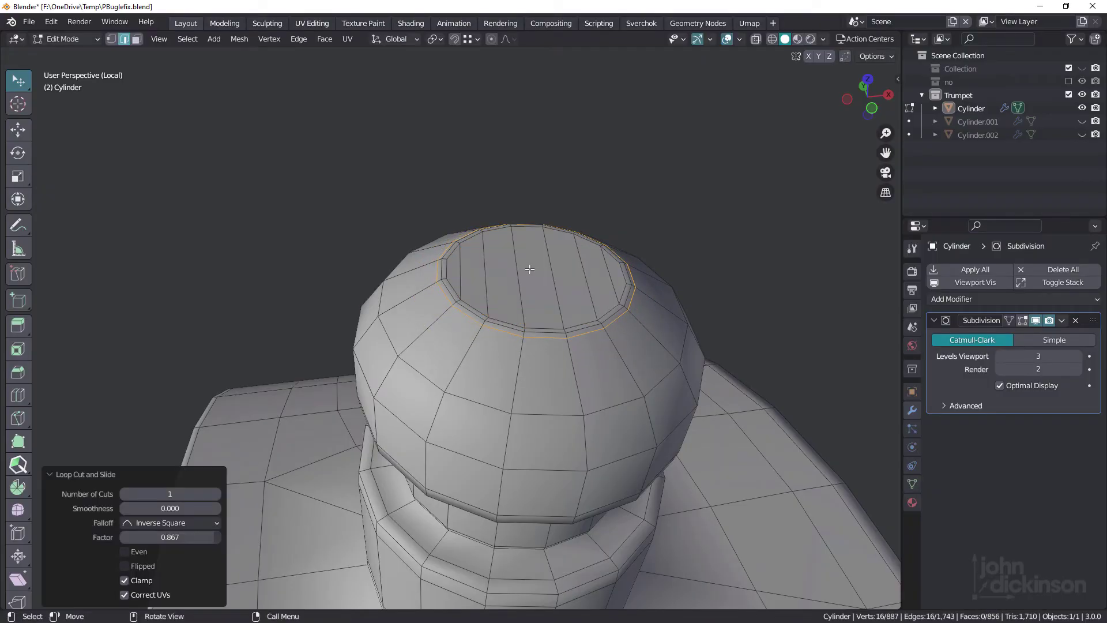
Knife two parallel cuts across the cap's strips, joining the opposite middle vertices of its rim.
middle_click_drag(529, 269, 526, 281)
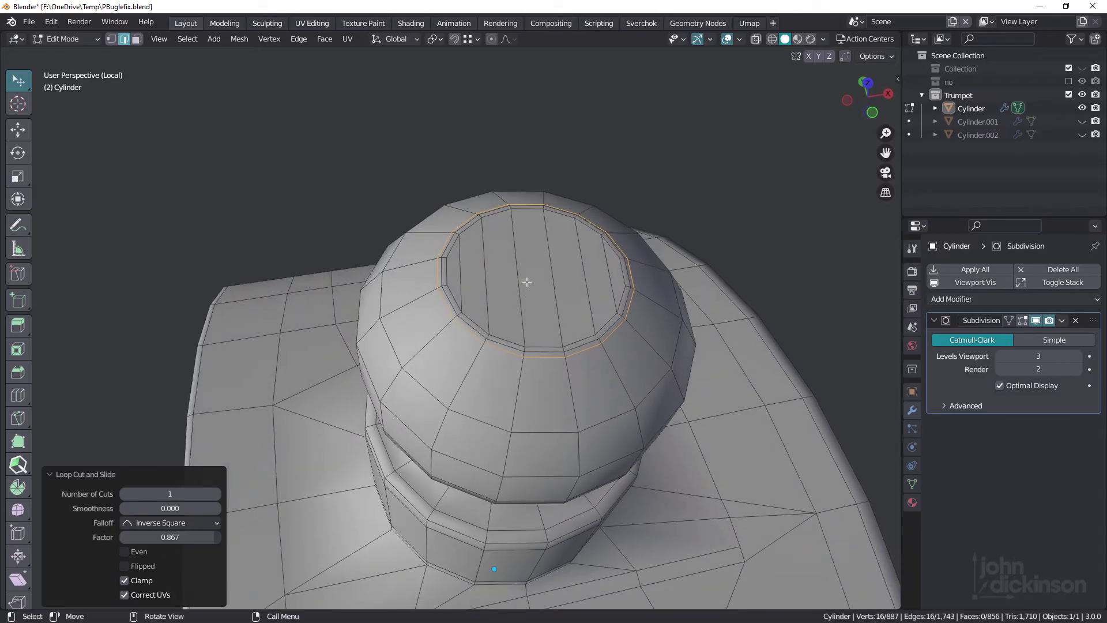
key("k")
left_click(448, 258)
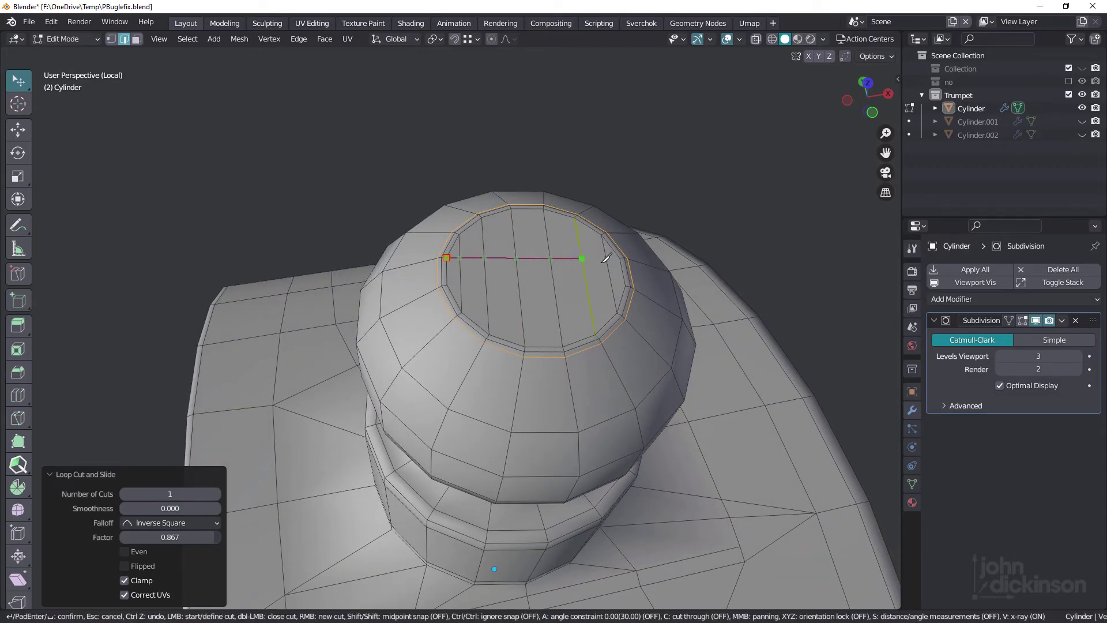
left_click(620, 257)
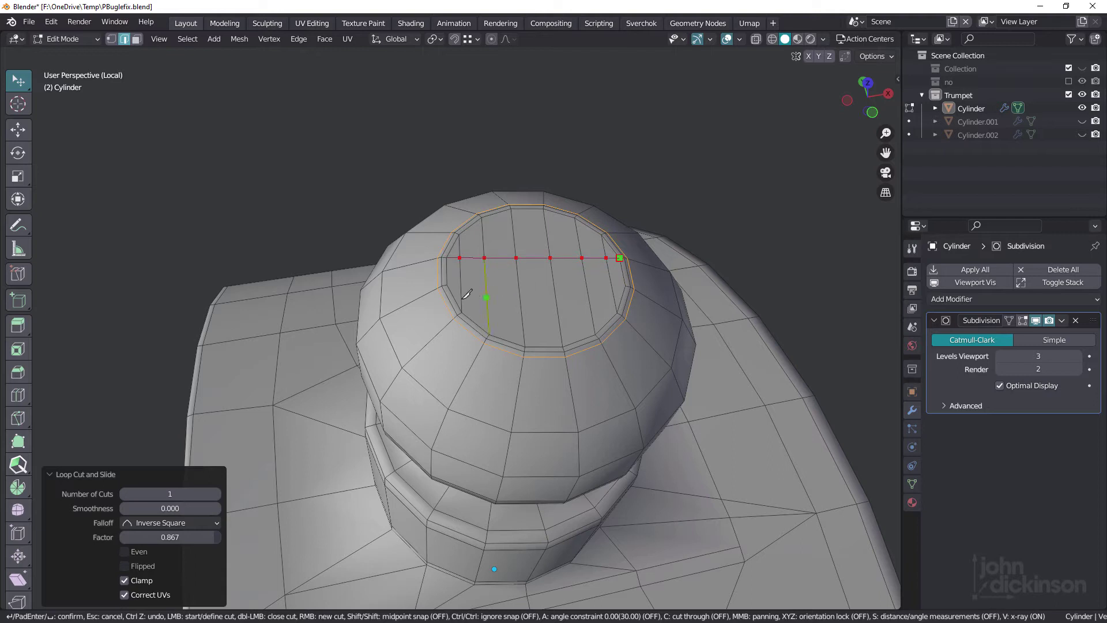
left_click(449, 284)
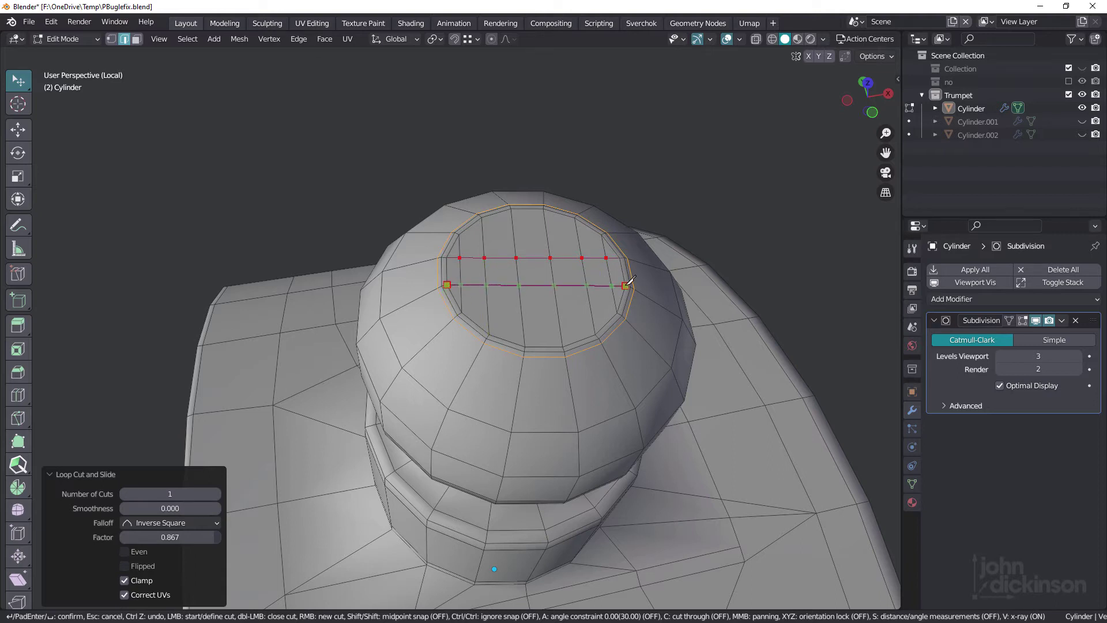
left_click(627, 284)
key("Return")
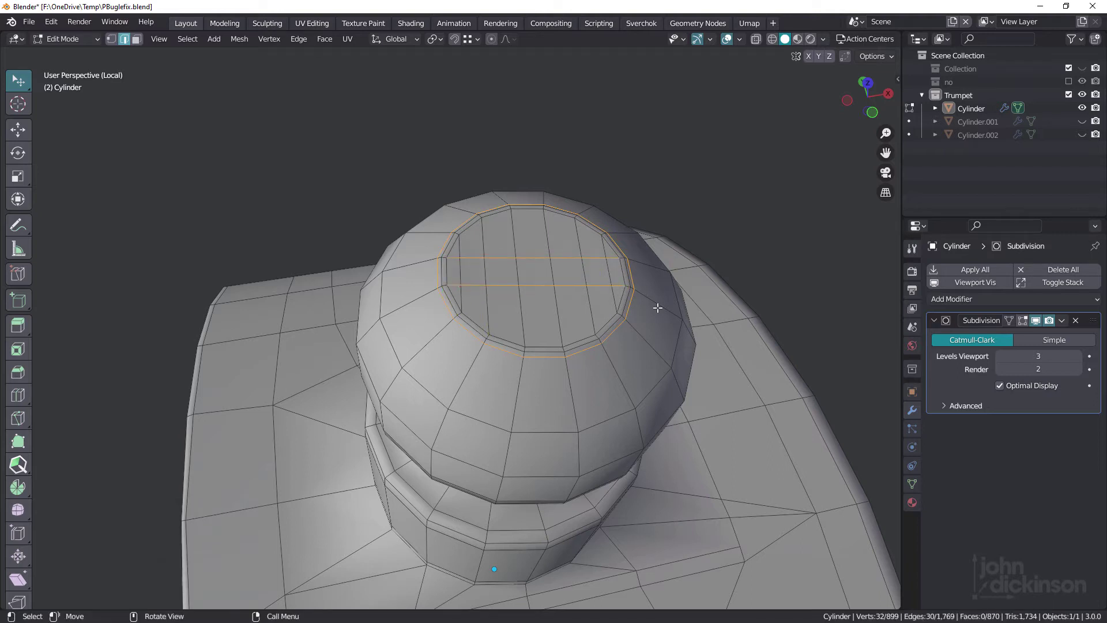
Dissolve the outermost three-segment edge line on each side of the cap's grid.
left_click(601, 247)
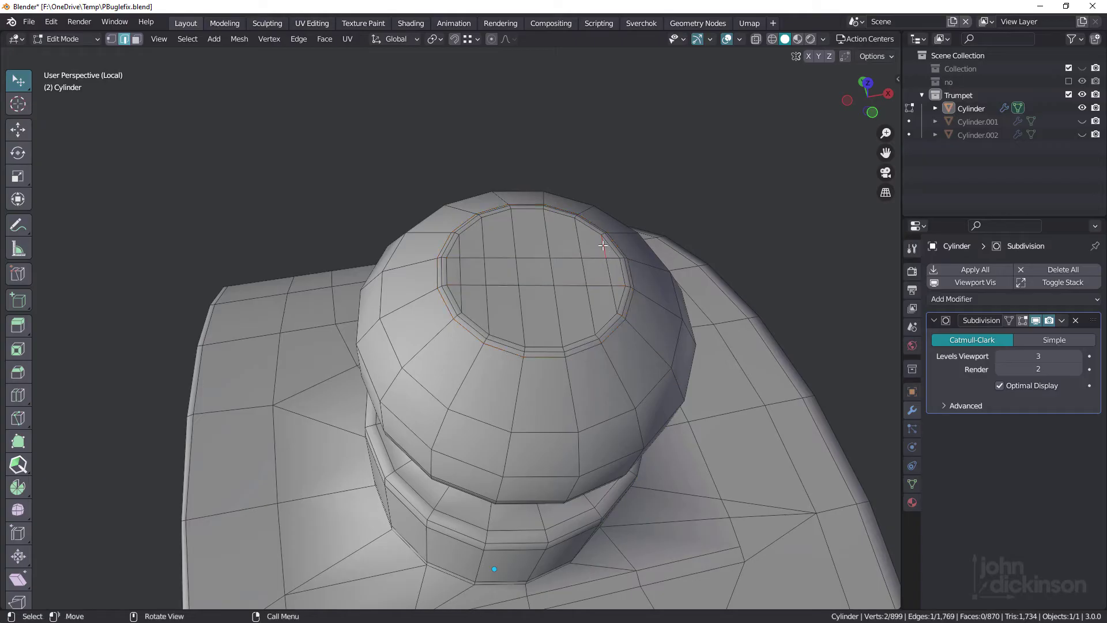
left_click(612, 293, "ctrl")
left_click(460, 247, "shift")
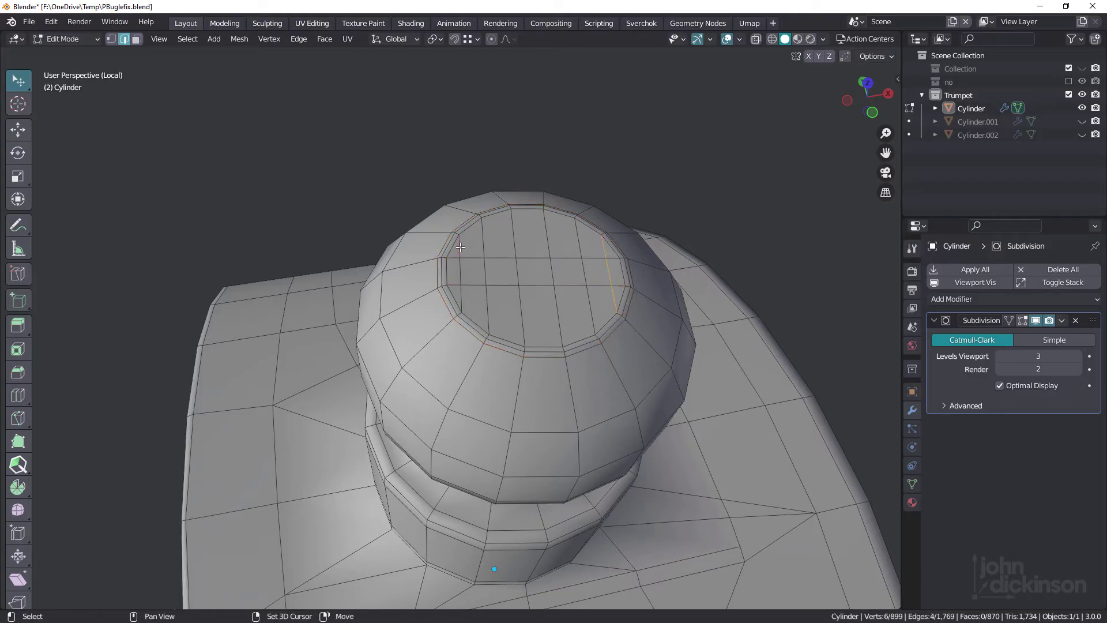
left_click(462, 293, "ctrl")
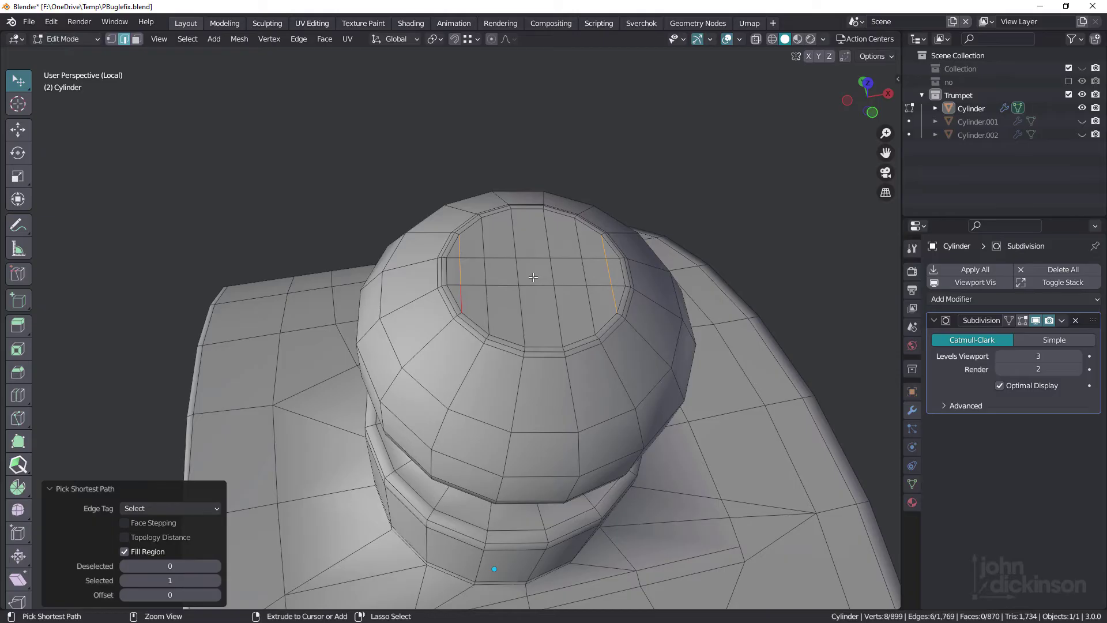
key("ctrl+x")
Select the whole edge loop around the rim of the knob's top cap.
middle_click_drag(533, 270, 529, 216)
key("Tab")
key("Tab")
scroll(577, 282, "up", 2)
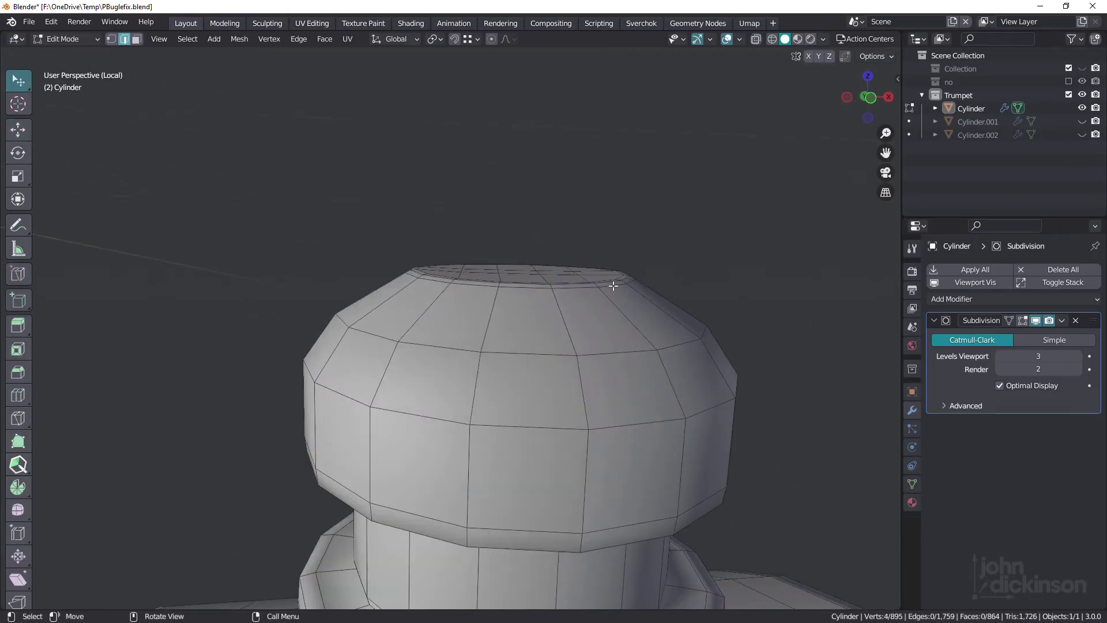
left_click(612, 284, "alt")
mouse_move(649, 288)
middle_mouse_down()
mouse_move(634, 296)
mouse_move(640, 277)
middle_mouse_up()
Try to scale the rim's edge loop up to about 1.023.
key("s")
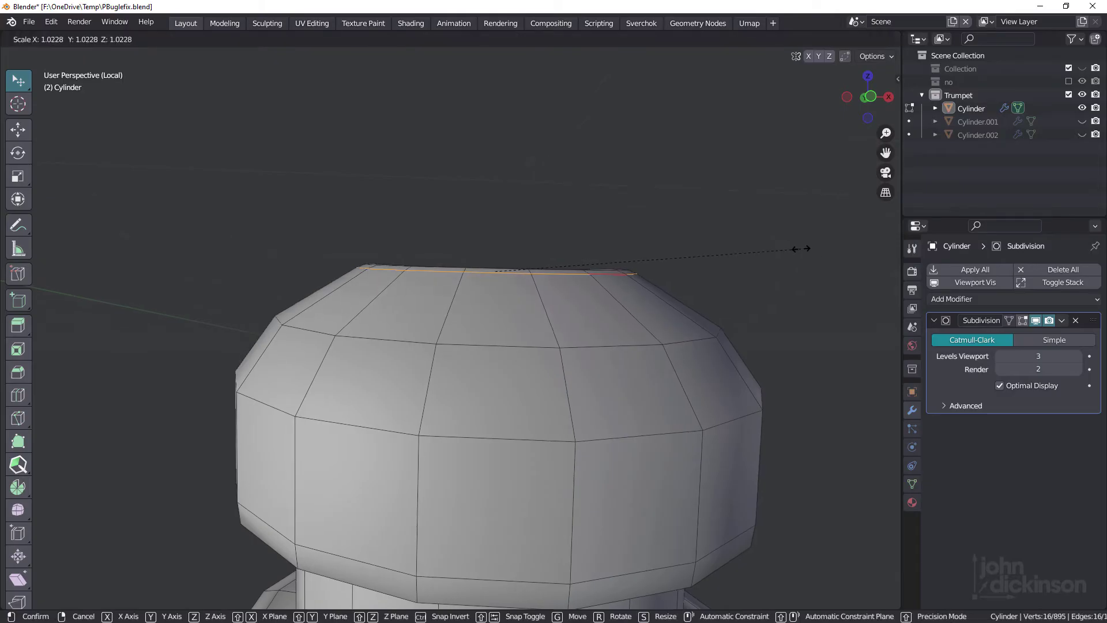
left_click(800, 249)
key("ctrl+z")
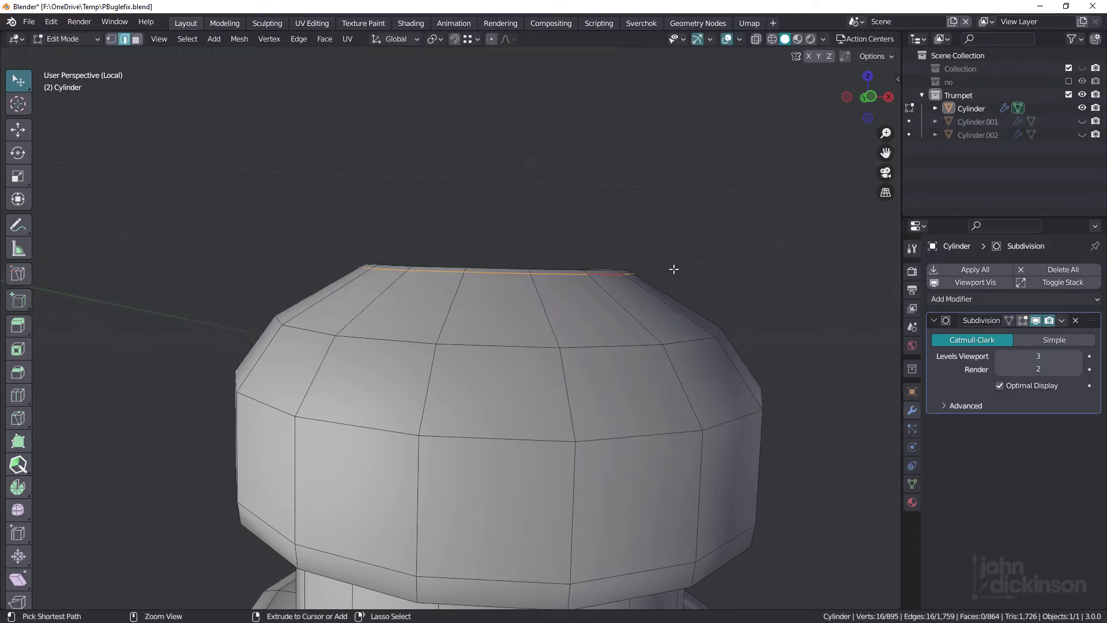
Set the transform pivot to Median Point and scale the rim's edge loop up to about 1.018.
left_click(441, 39)
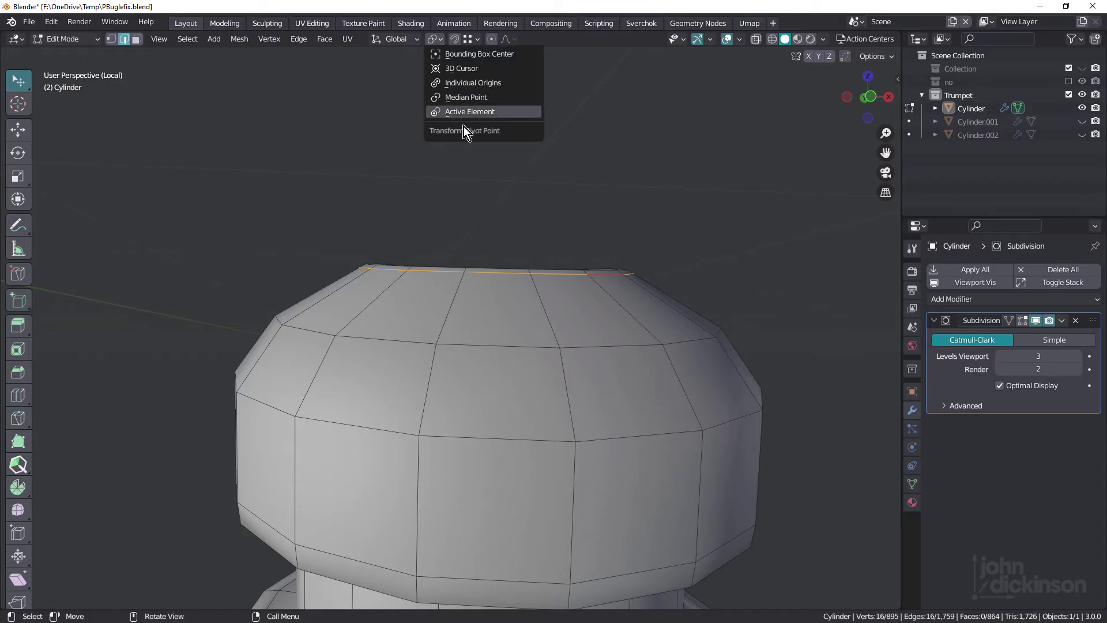
left_click(466, 97)
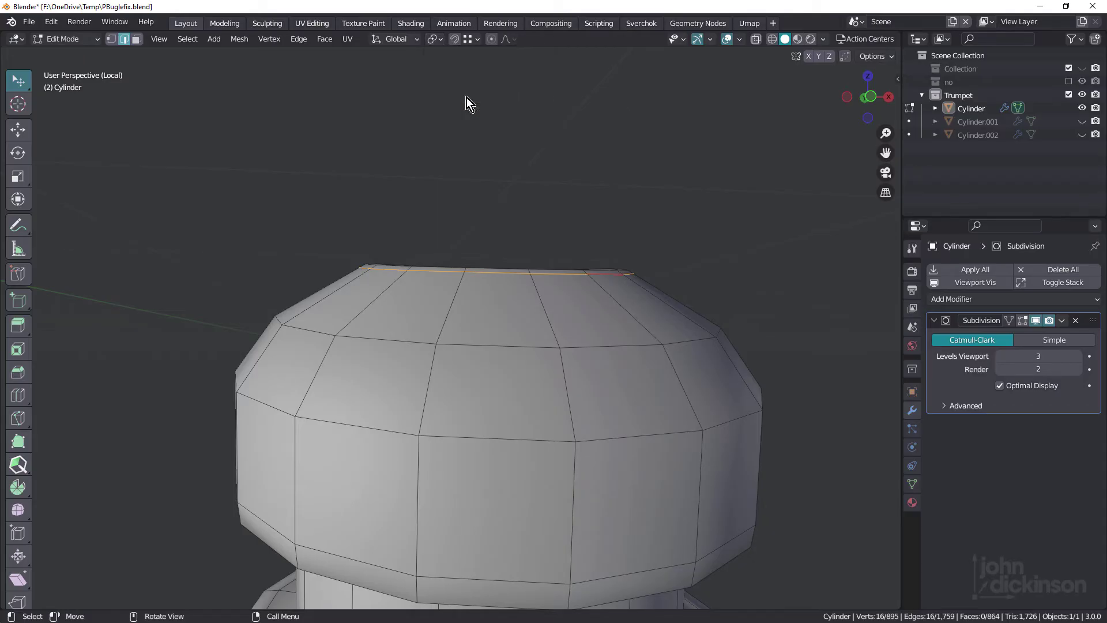
key("s")
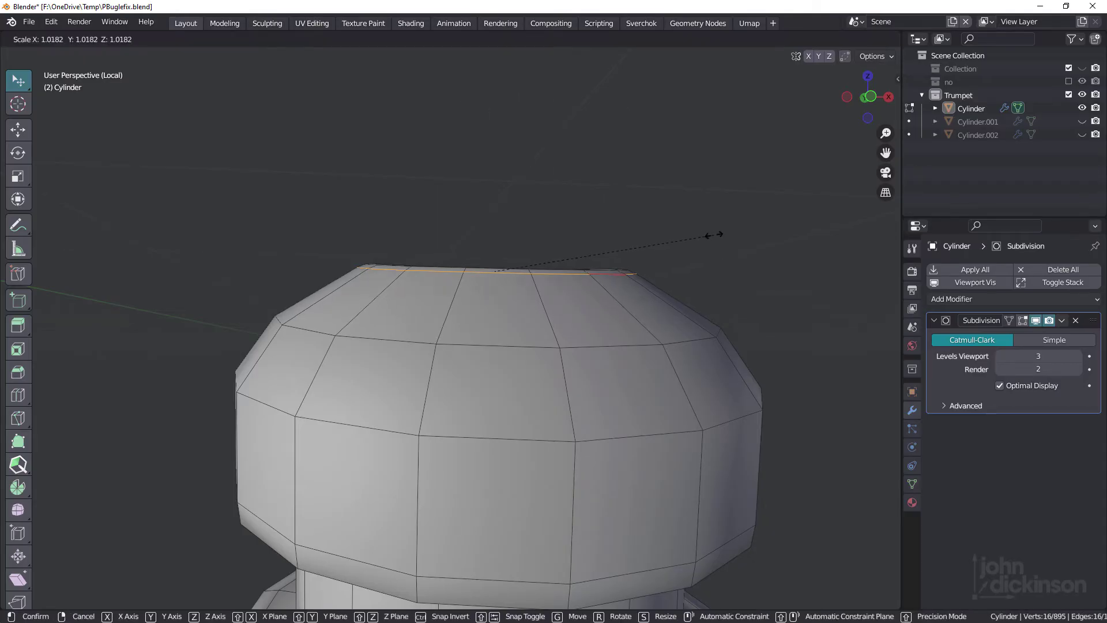
left_click(710, 238)
scroll(585, 288, "down", 5)
Examine the subdivided knob and cylinder in Object Mode under the glossy red MatCap, ending back on Studio lighting.
key("Tab")
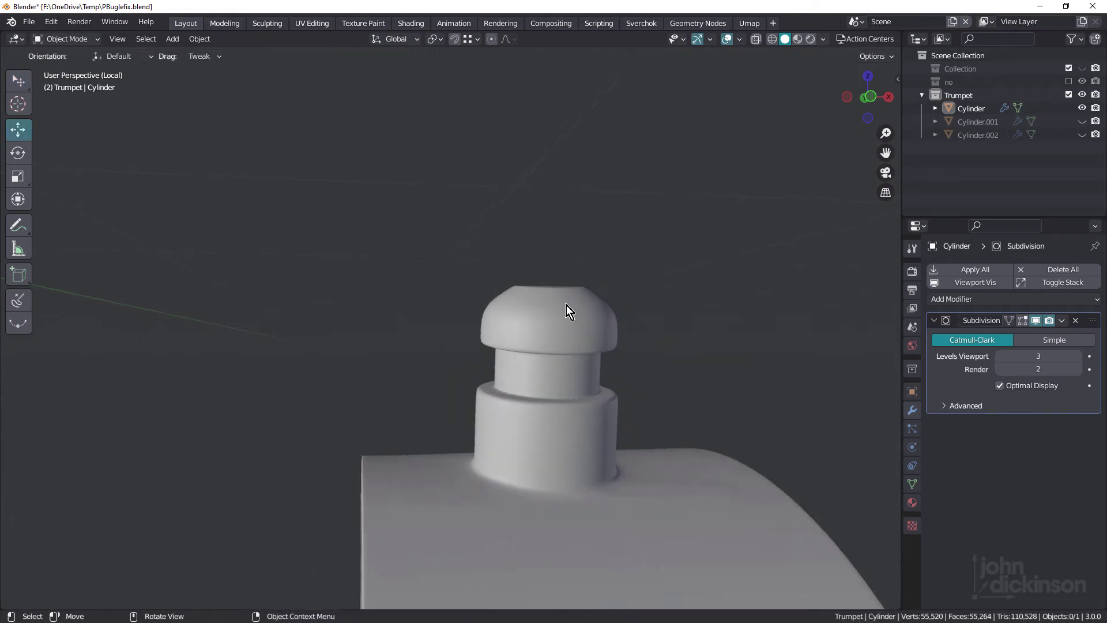
middle_click_drag(566, 305, 558, 351)
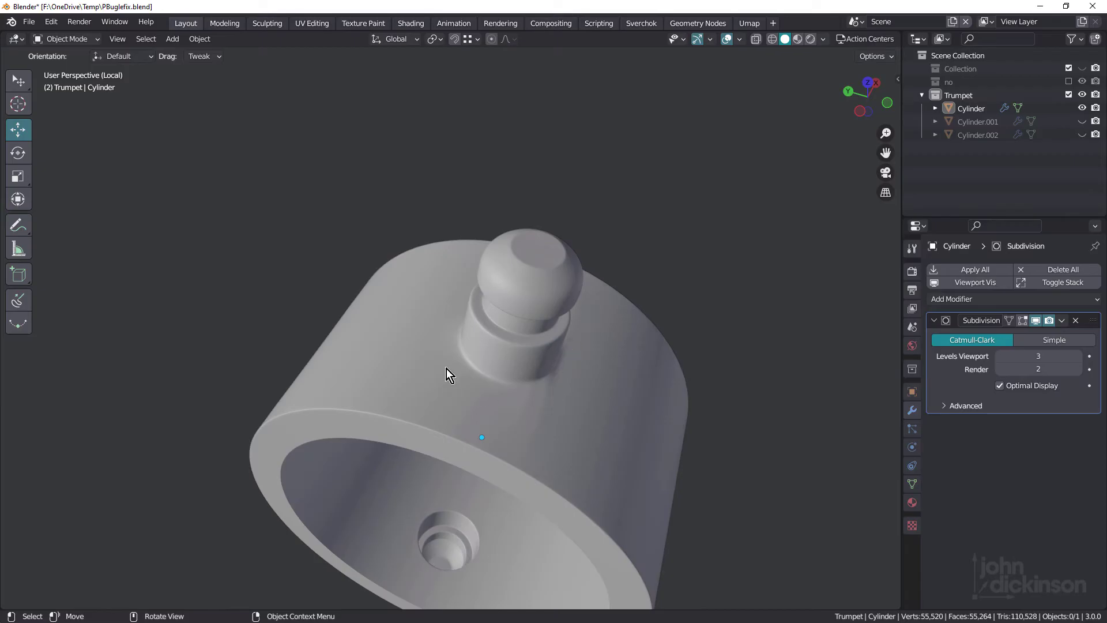
middle_click_drag(447, 371, 634, 340)
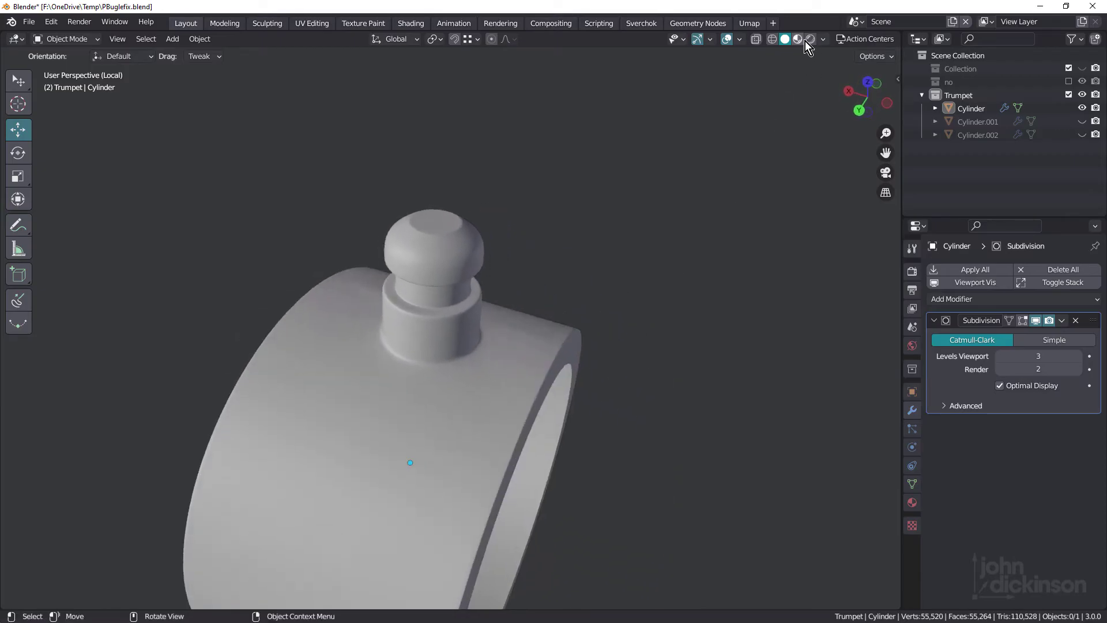
left_click(824, 39)
left_click(817, 102)
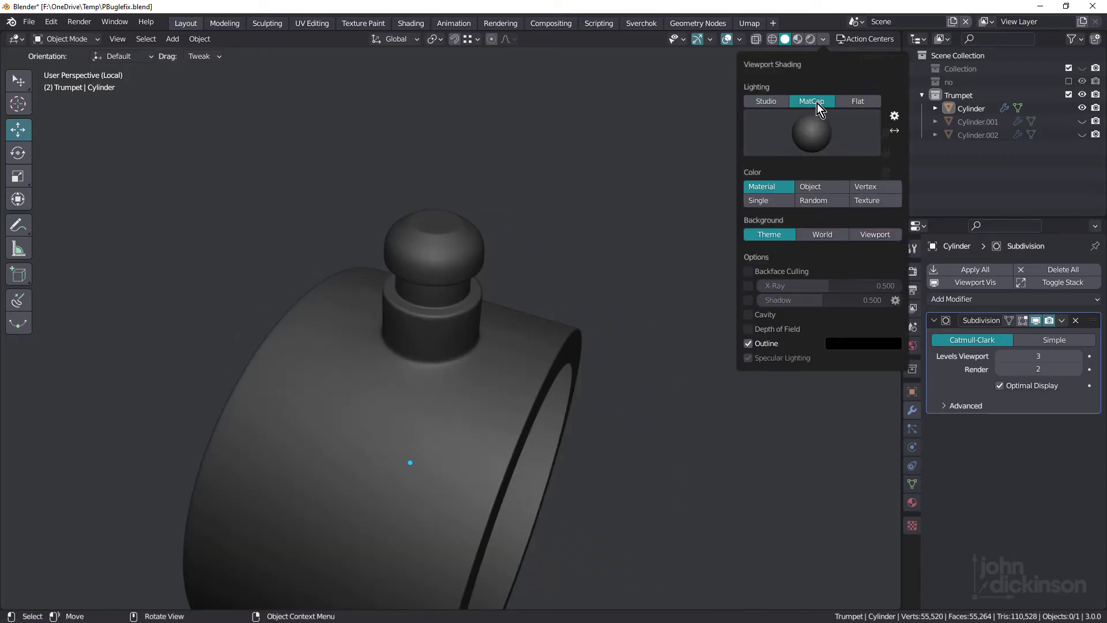
left_click(814, 125)
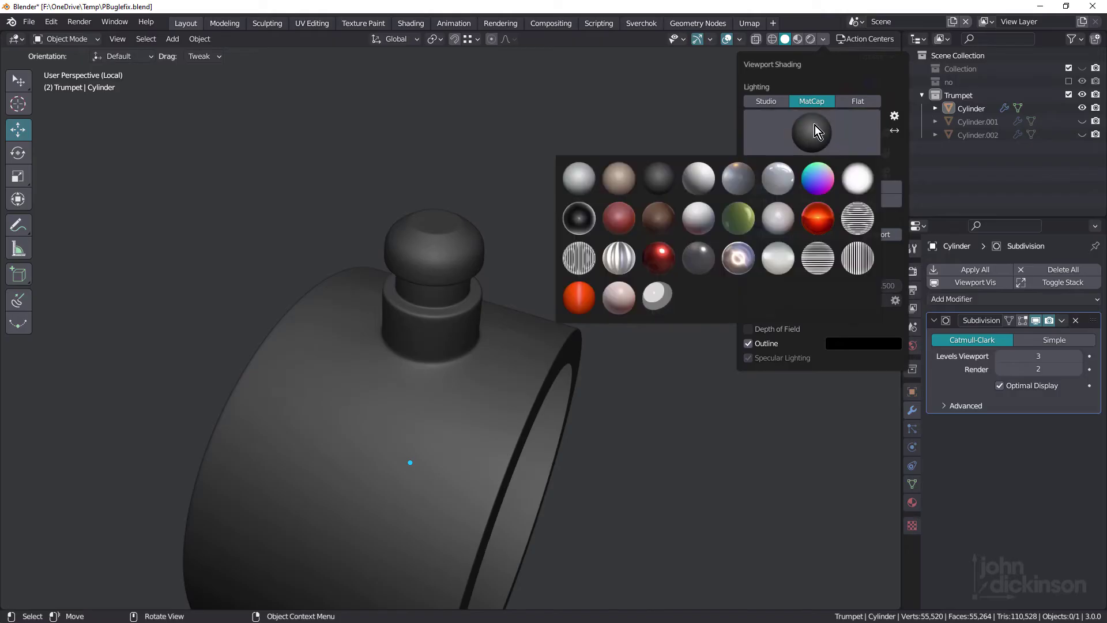
left_click(658, 257)
middle_click_drag(656, 261, 507, 299)
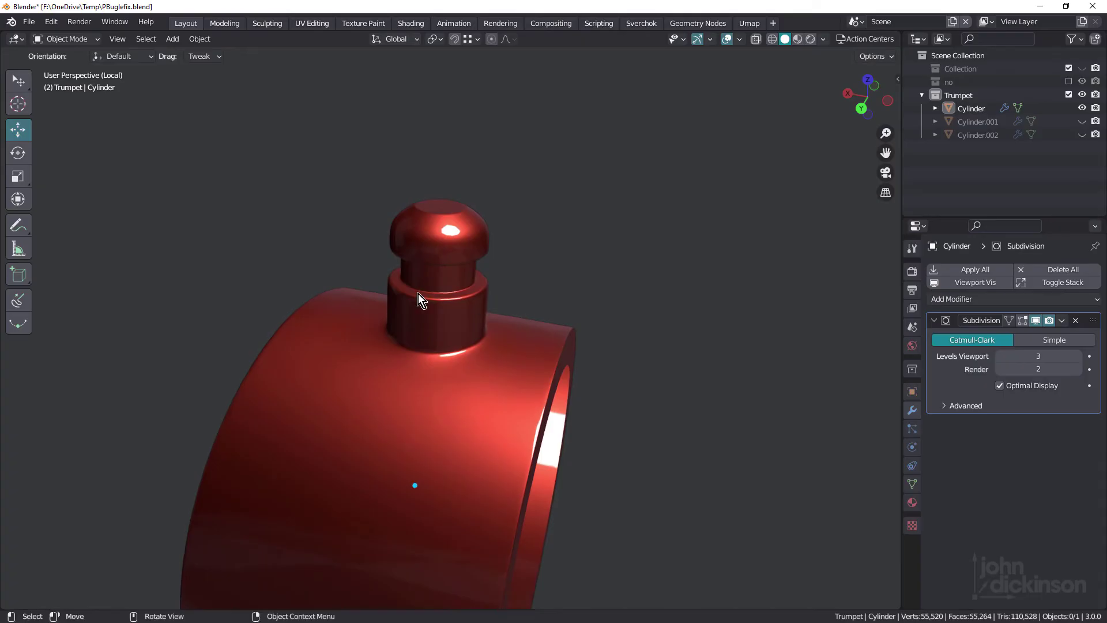
scroll(419, 285, "up", 2)
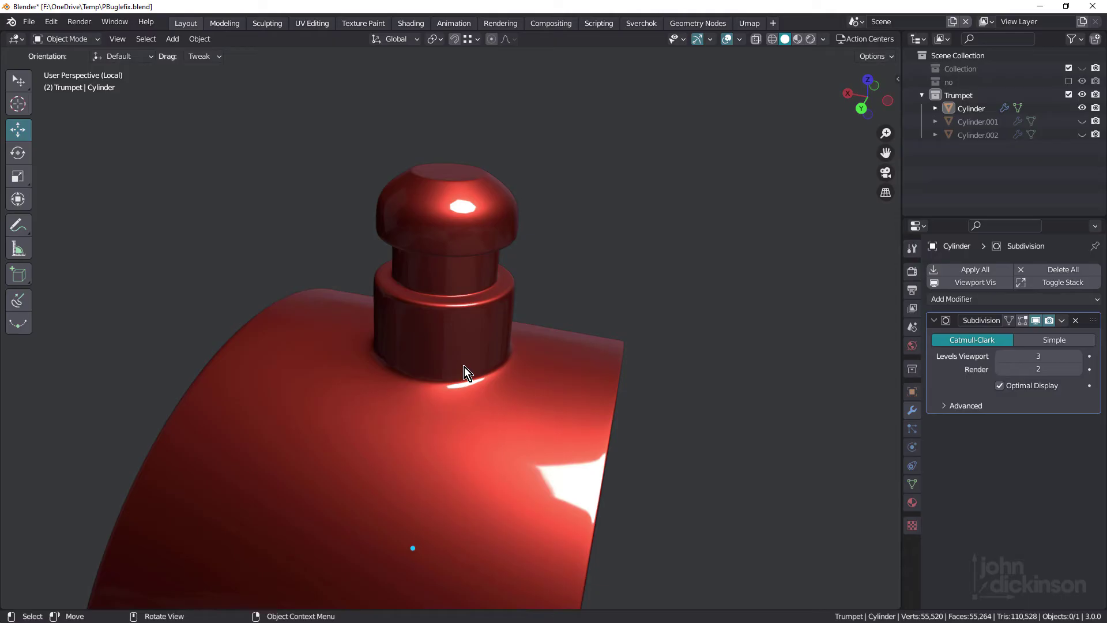
left_click(823, 39)
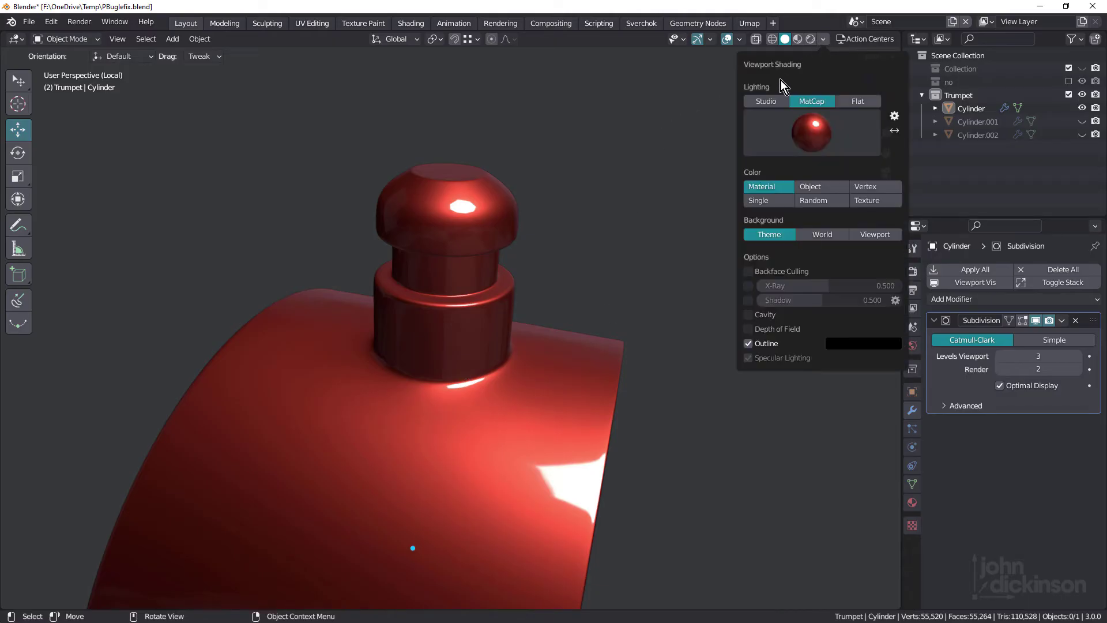
left_click(766, 226)
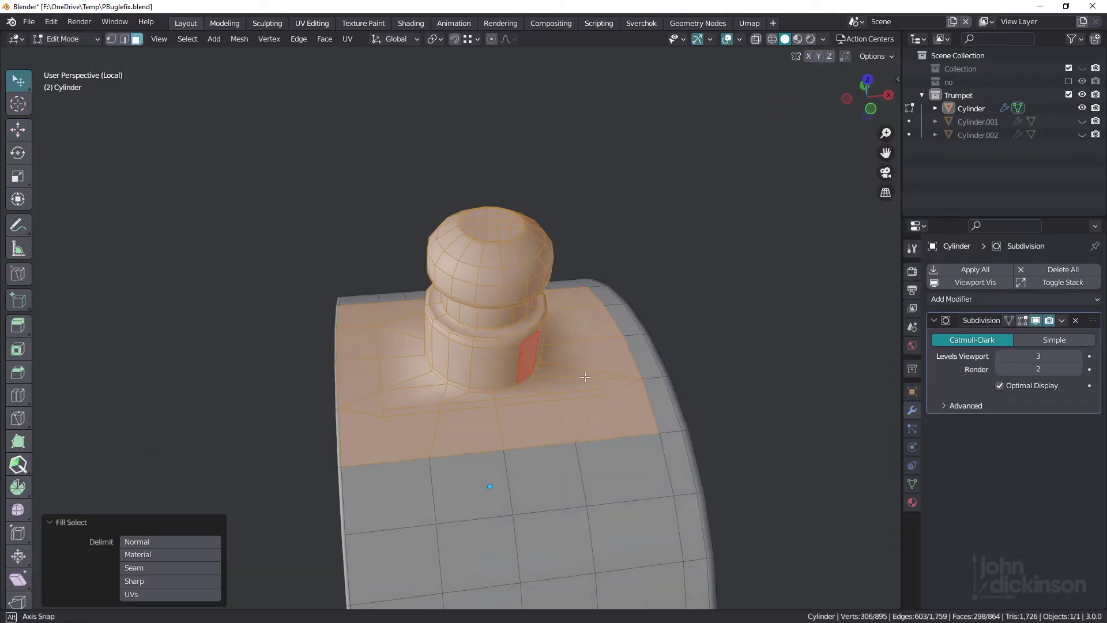
Delete the selected faces of the knob and the rectangular patch around its base.
middle_click_drag(585, 376, 457, 381)
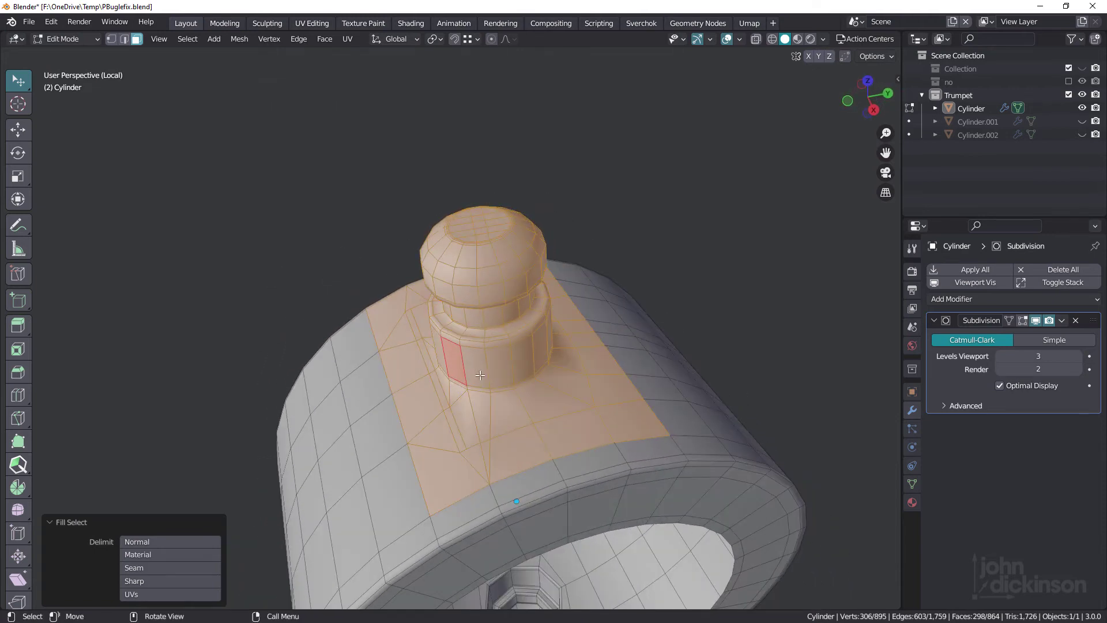
key("x")
left_click(587, 339)
Dissolve the four partial edge lines that run from the hole's border and stop midway down the cylinder's outer wall.
middle_click_drag(587, 339, 563, 358)
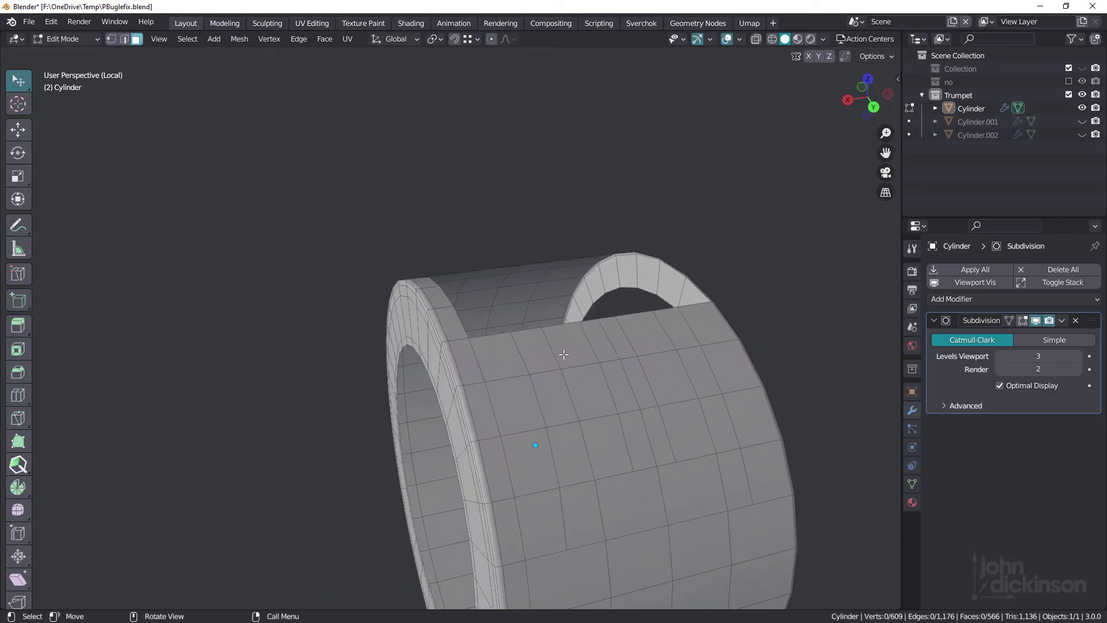
key("2")
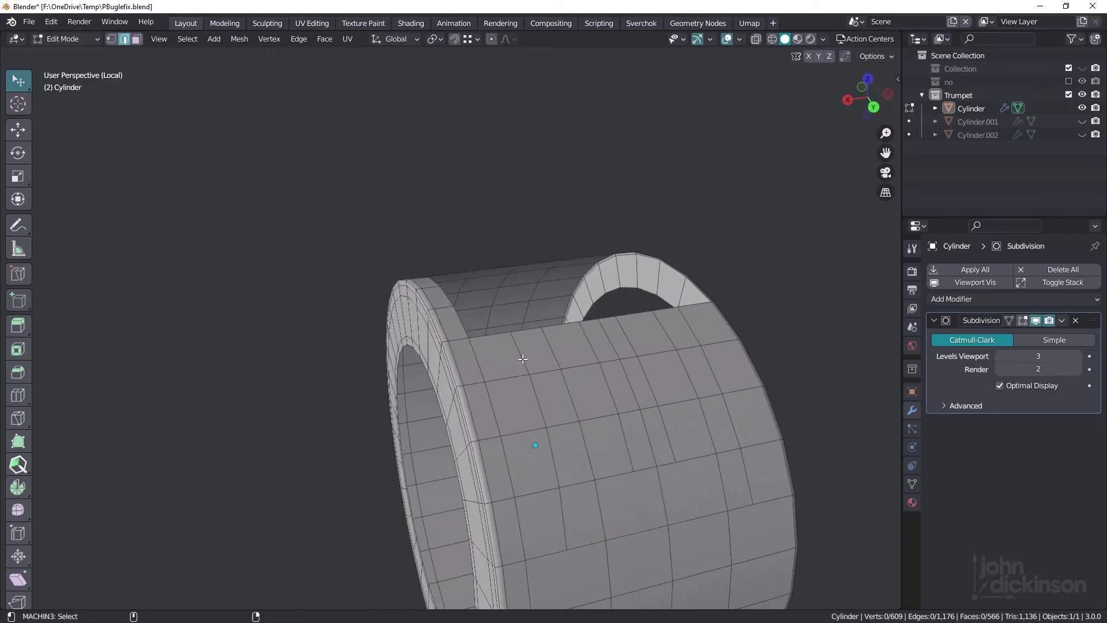
left_click(523, 358, "alt")
left_click(593, 346, "alt+shift")
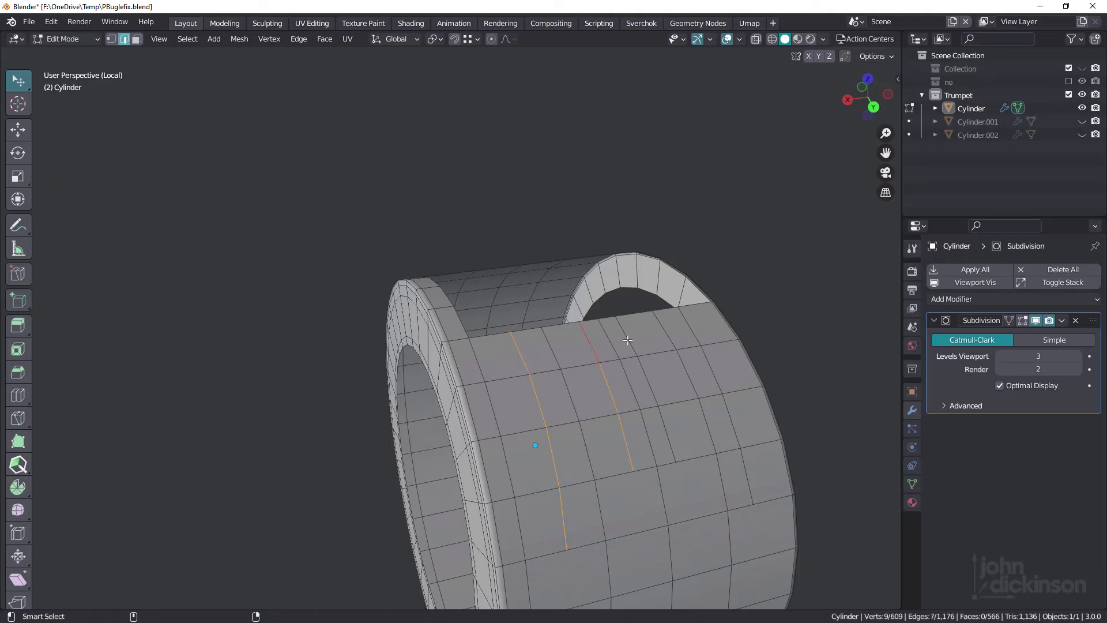
left_click(631, 345, "alt+shift")
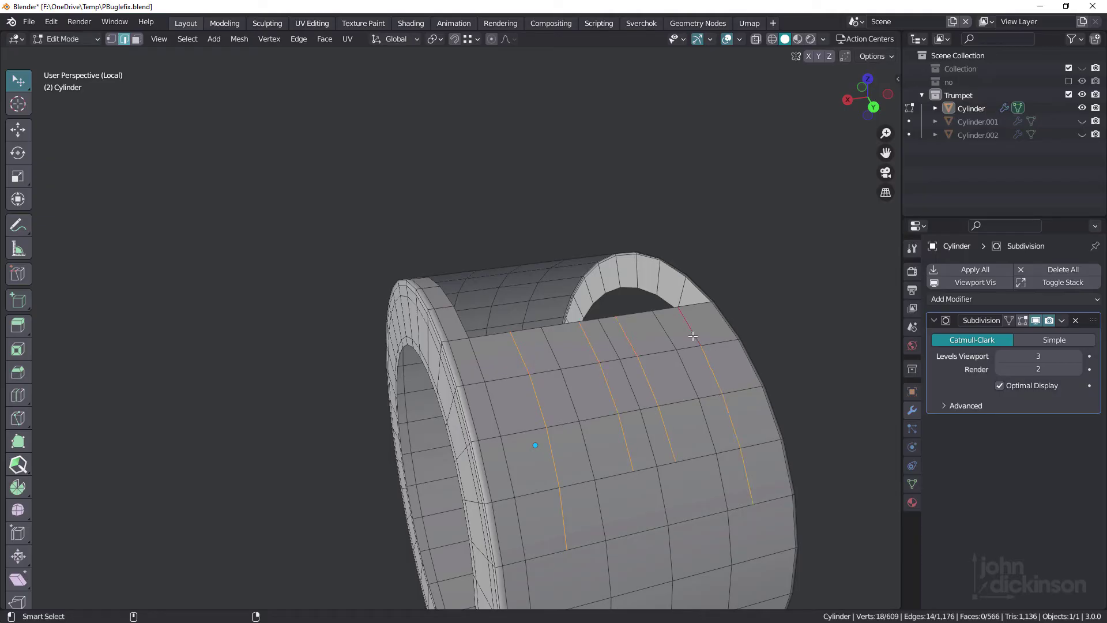
key("ctrl+x")
scroll(606, 356, "down", 3)
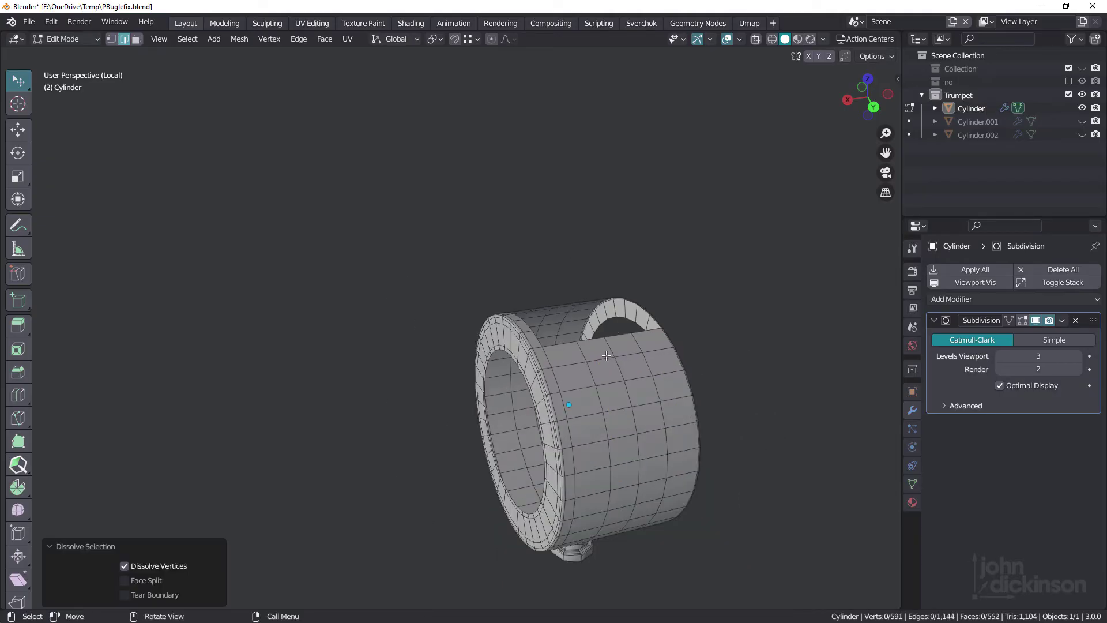
Fill the hole in the outer wall face by face with Smart Face, starting from a corner vertex, continuing the surrounding quad grid.
middle_click_drag(606, 356, 717, 422)
scroll(558, 362, "up", 3)
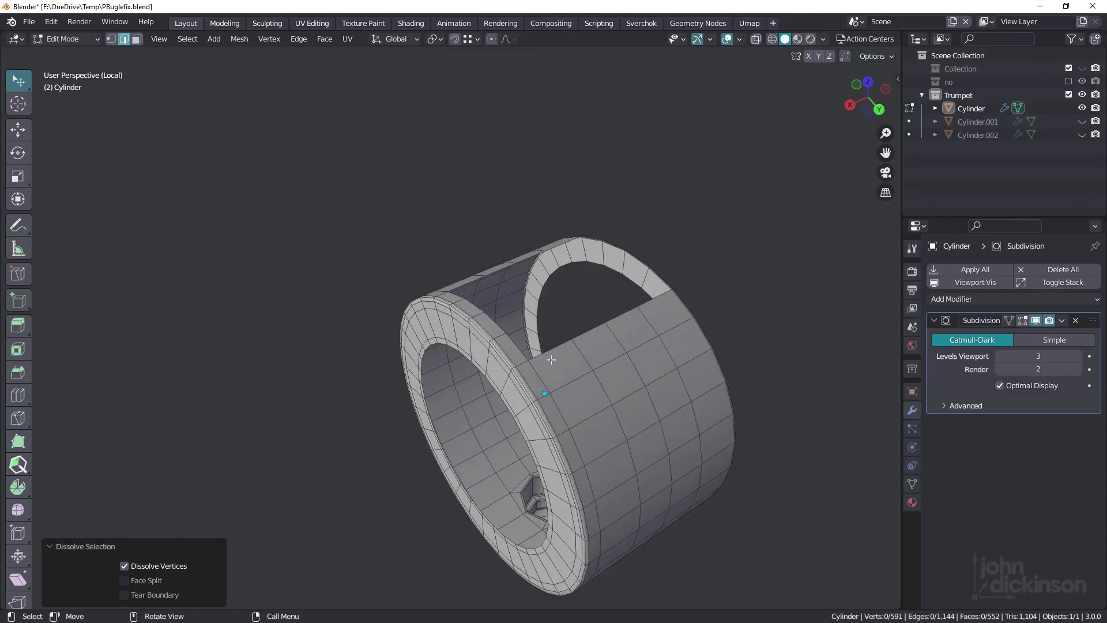
key("1")
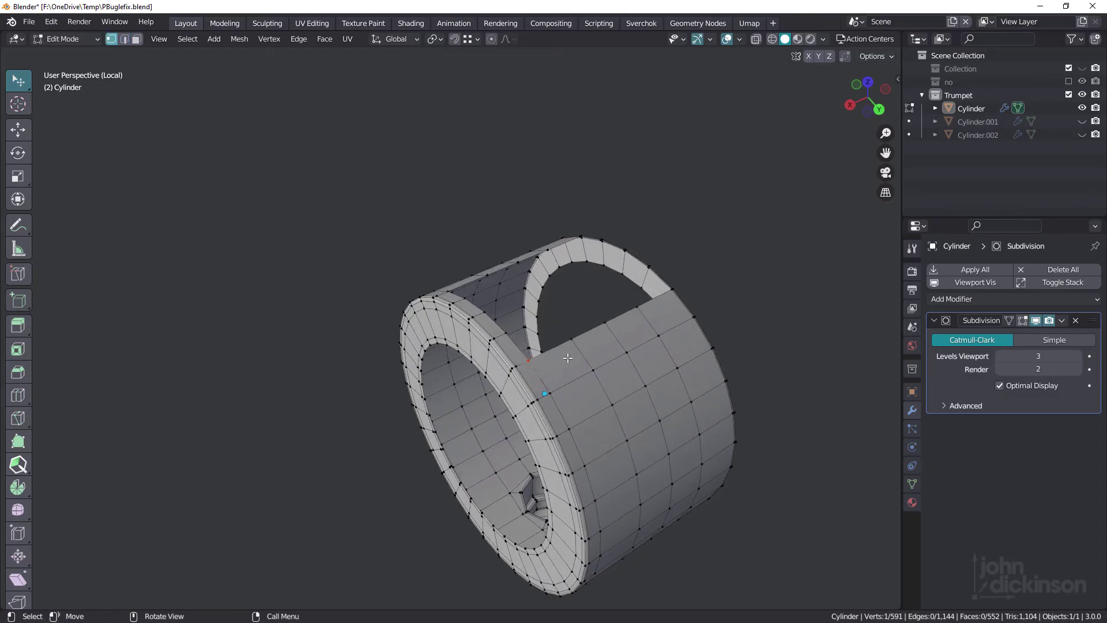
middle_click_drag(568, 358, 570, 372)
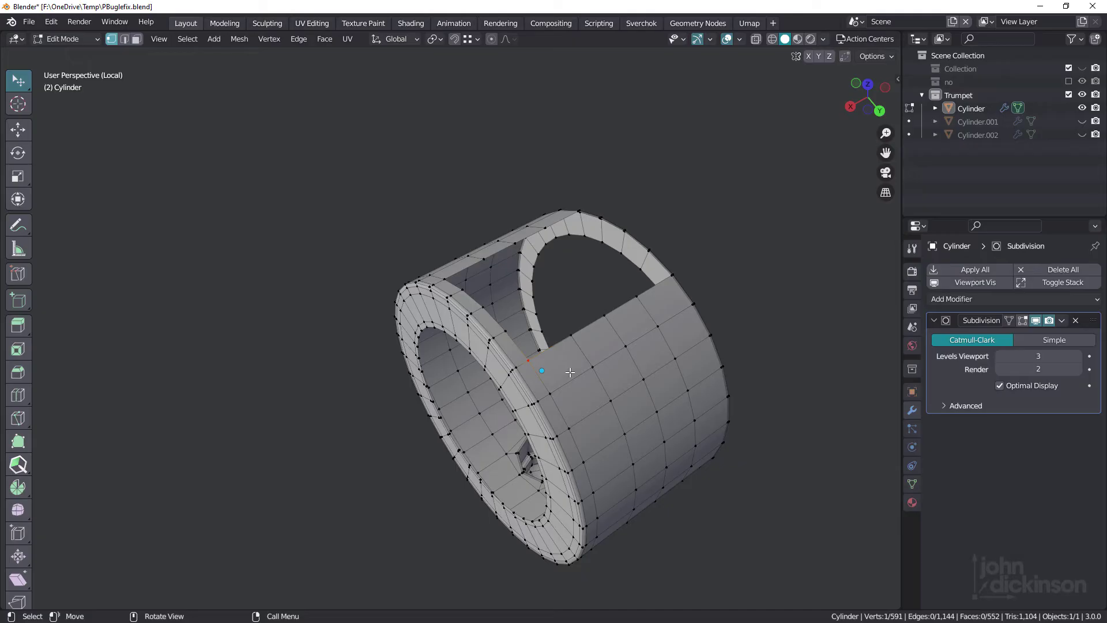
scroll(575, 356, "up", 1)
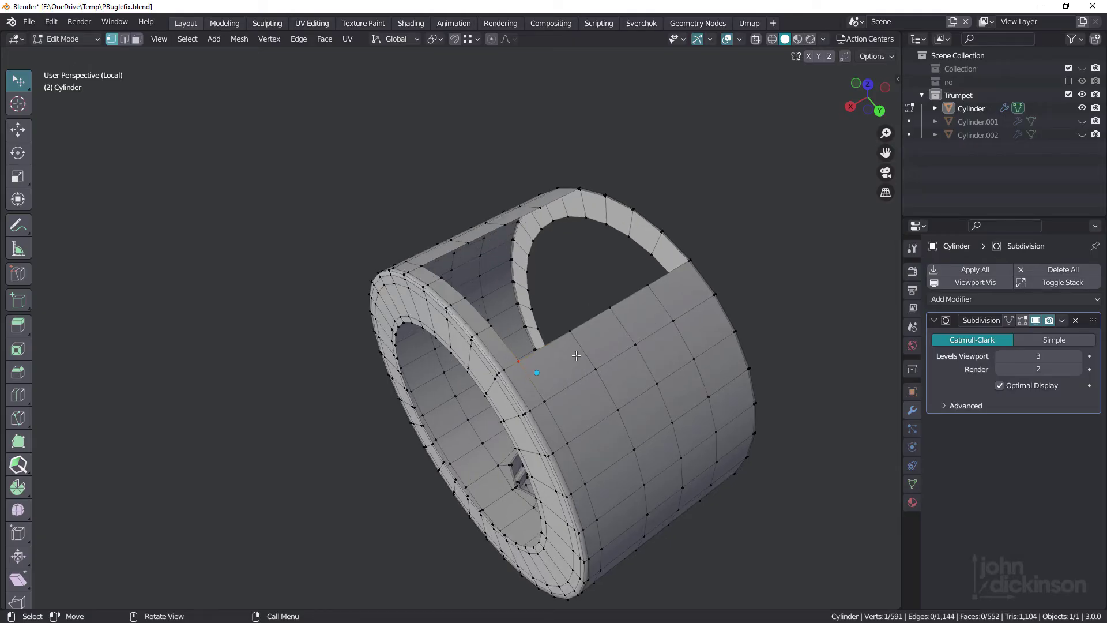
key("f")
middle_click_drag(576, 355, 520, 328)
key("f")
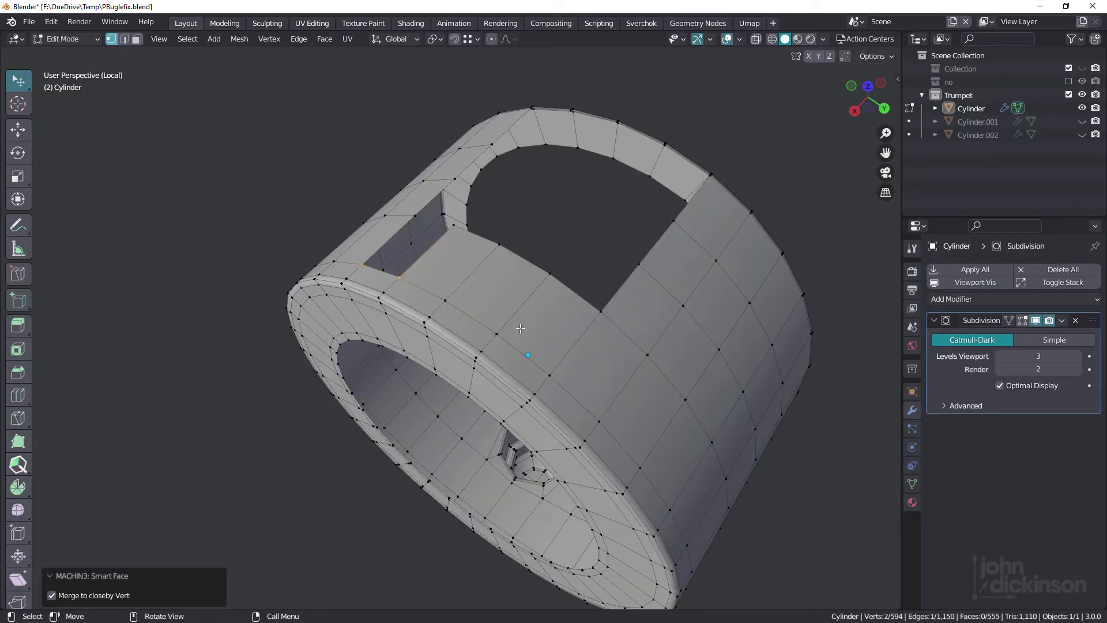
key("f")
key("f")
key("f")
key("f")
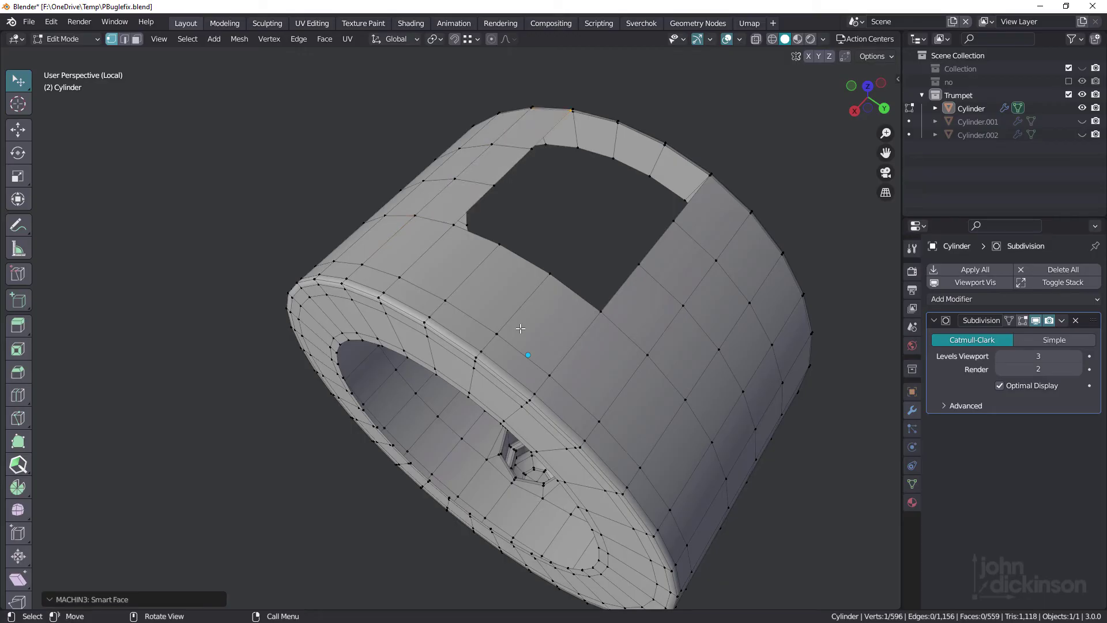
key("f")
key("f")
key("f")
key("f")
key("f")
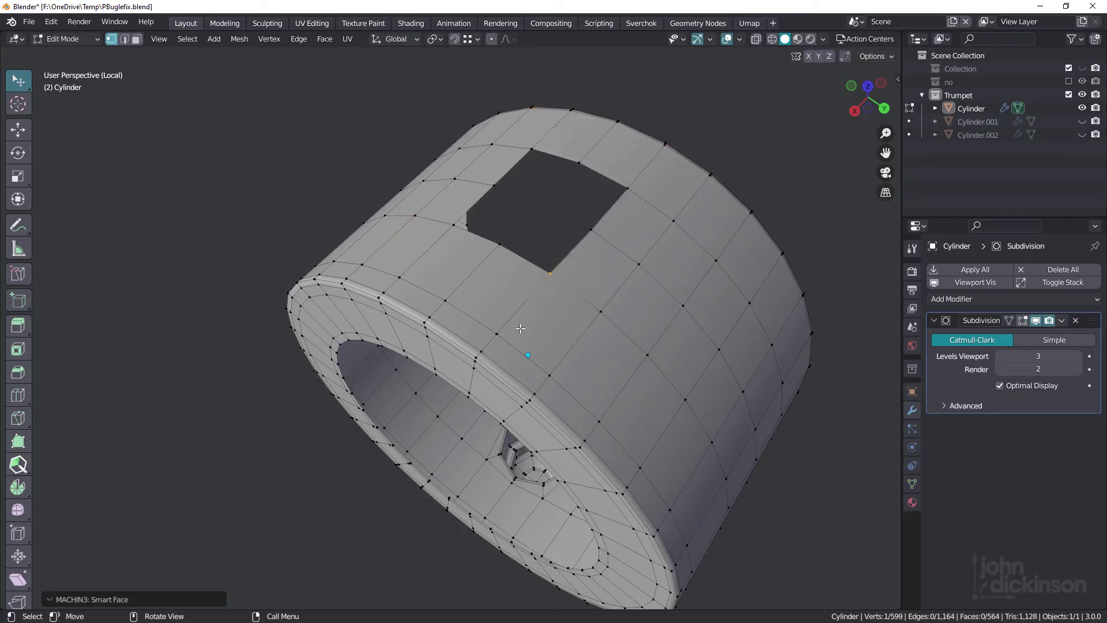
key("f")
key("f")
key("f")
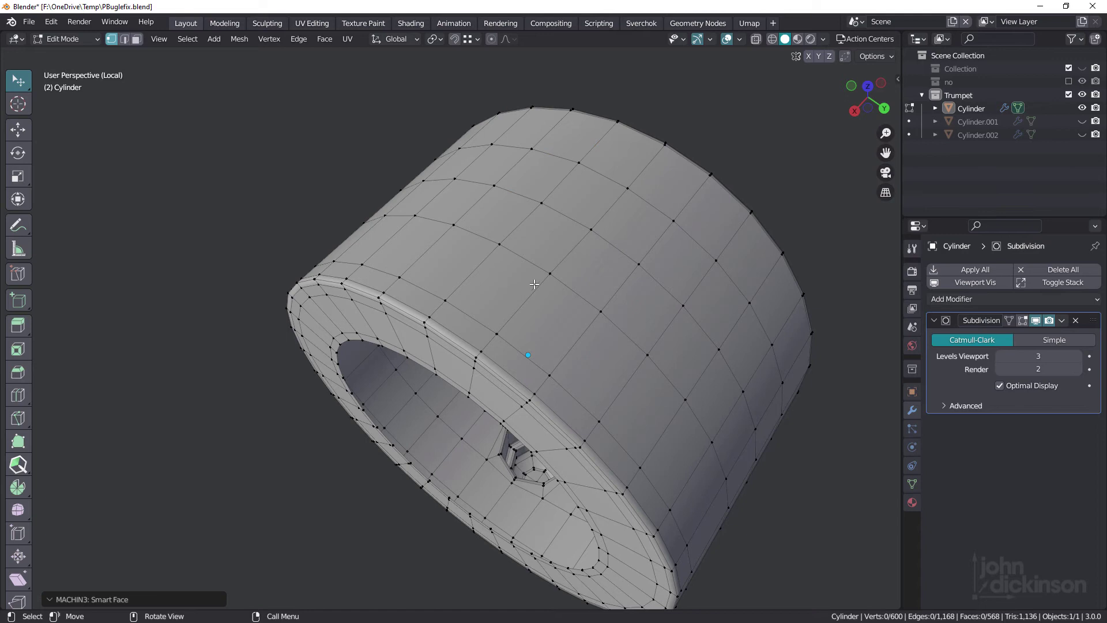
Preview the filled wall with subdivision, then slide the vertex at the middle of the filled area by a factor of 0.018.
middle_click_drag(534, 283, 503, 145)
key("Tab")
key("Tab")
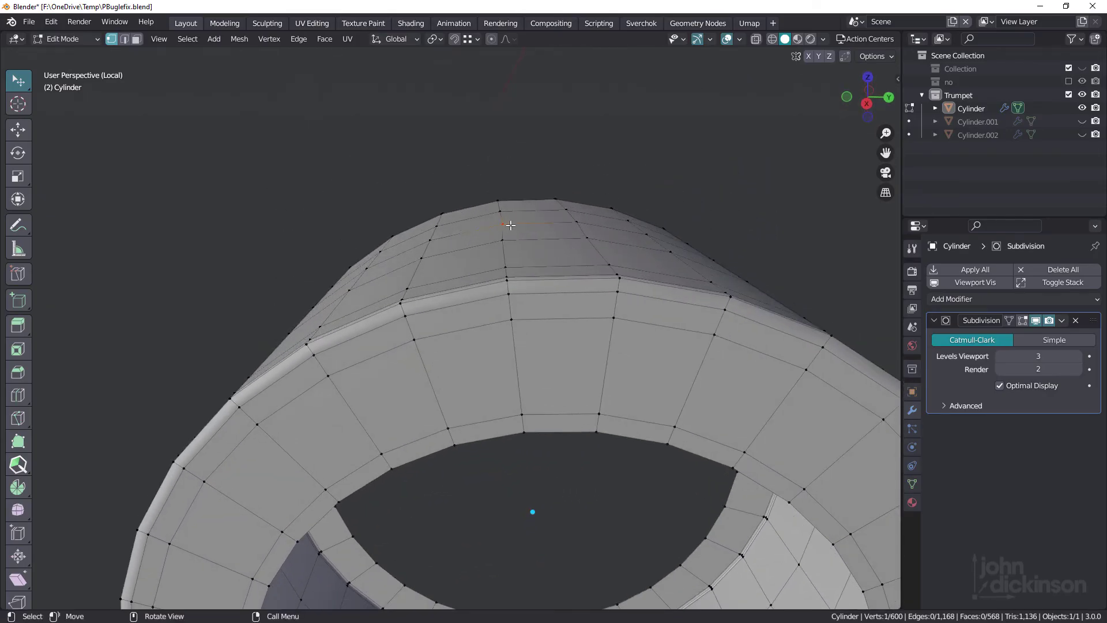
middle_click_drag(511, 225, 522, 214)
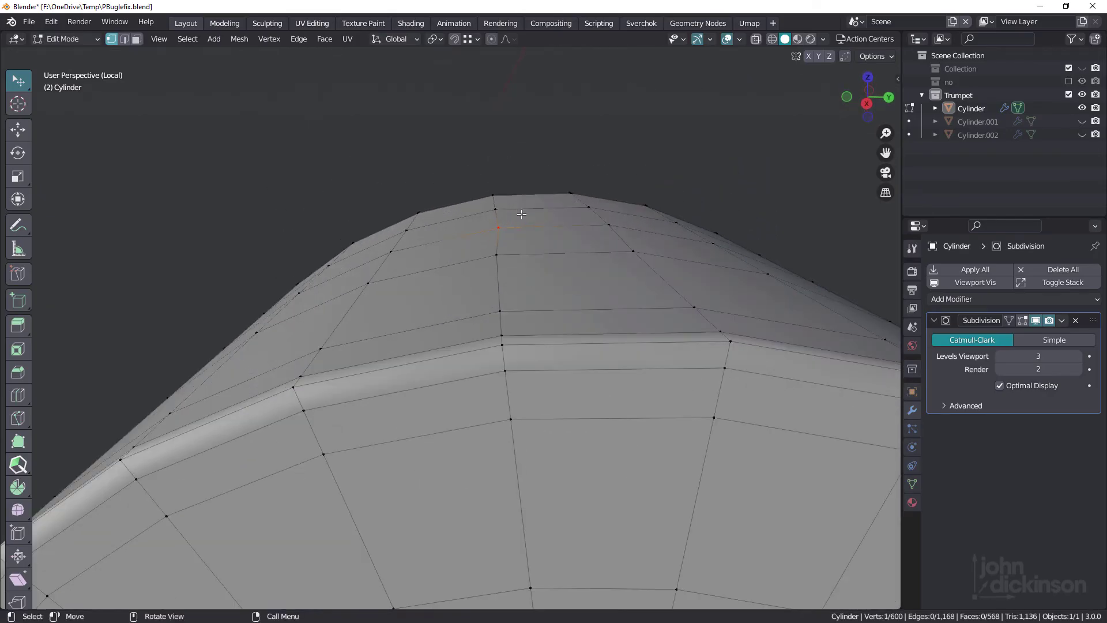
left_click(605, 261)
scroll(605, 259, "down", 5)
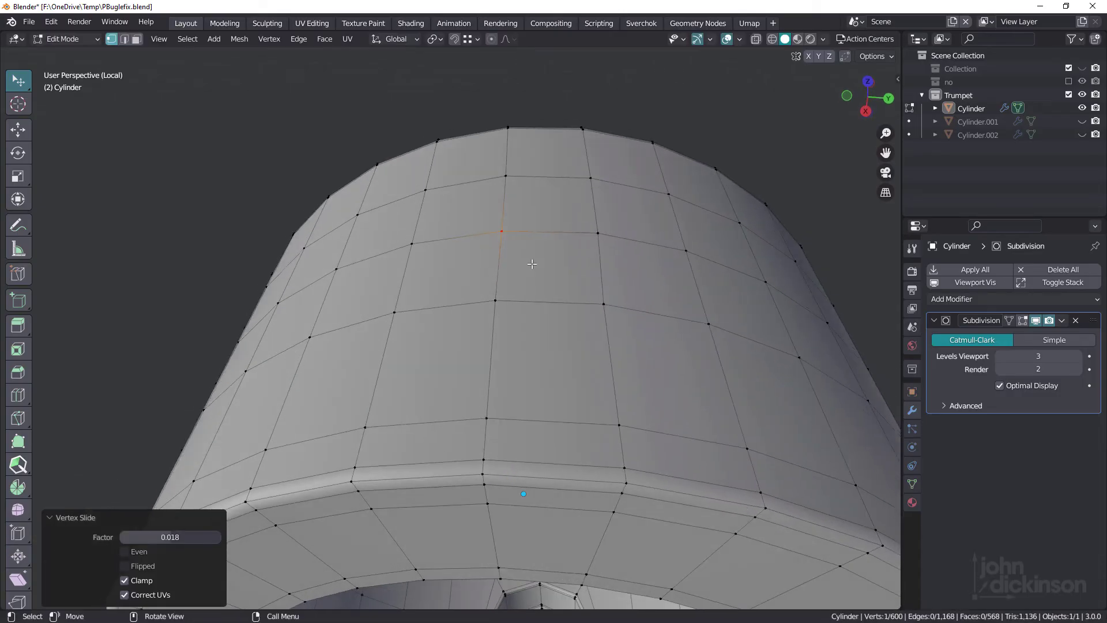
middle_click_drag(522, 254, 525, 265)
scroll(524, 265, "up", 3)
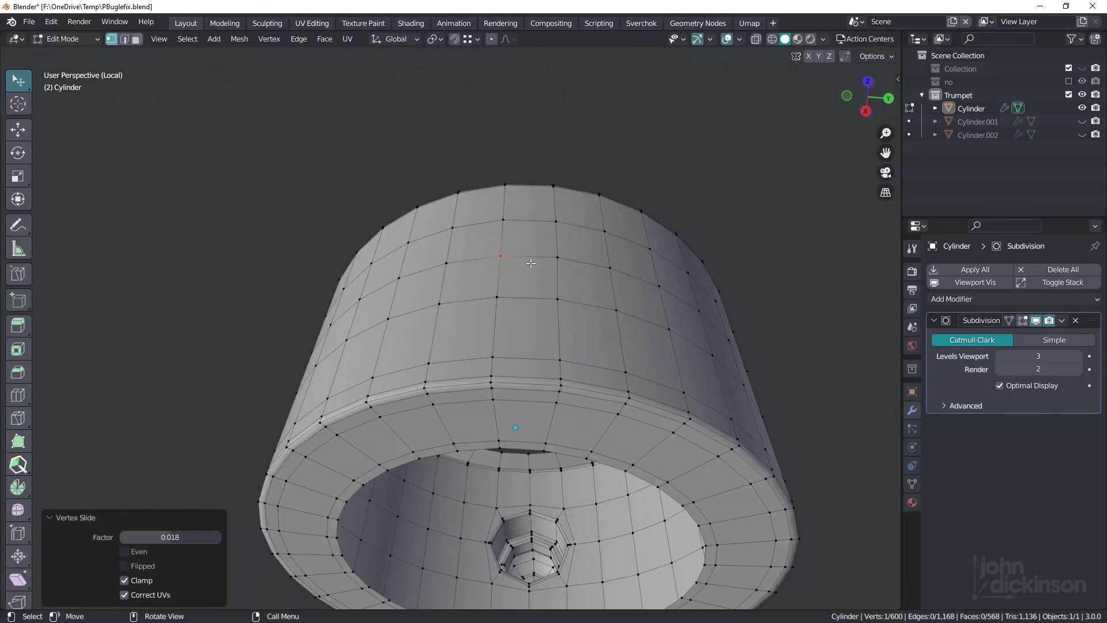
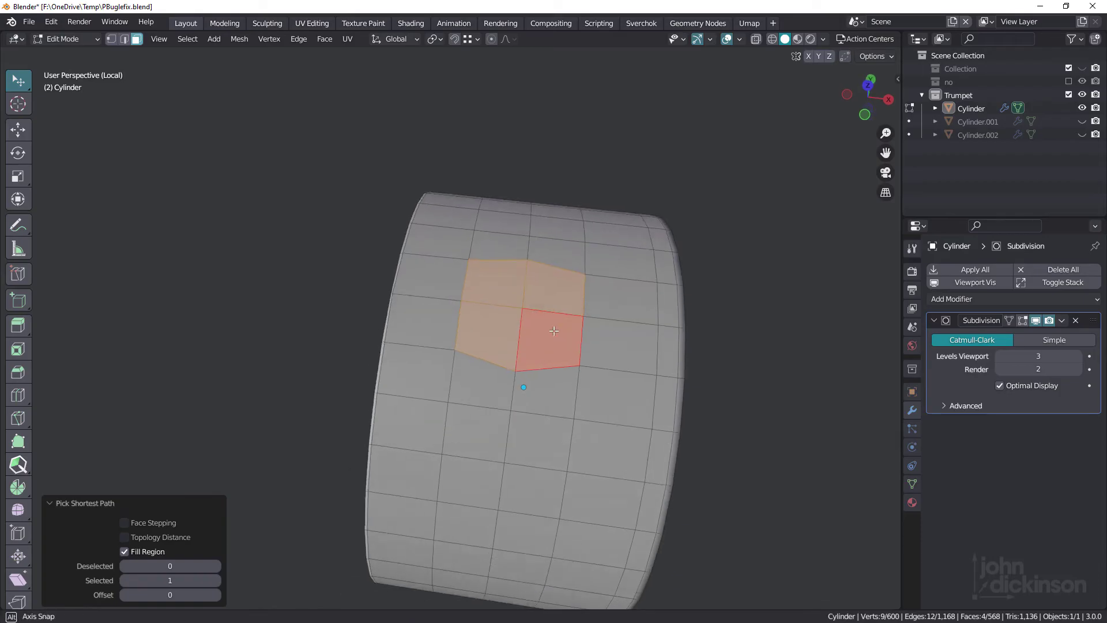
Try to inset the four selected faces on the outer wall by about 0.018 m.
key("i")
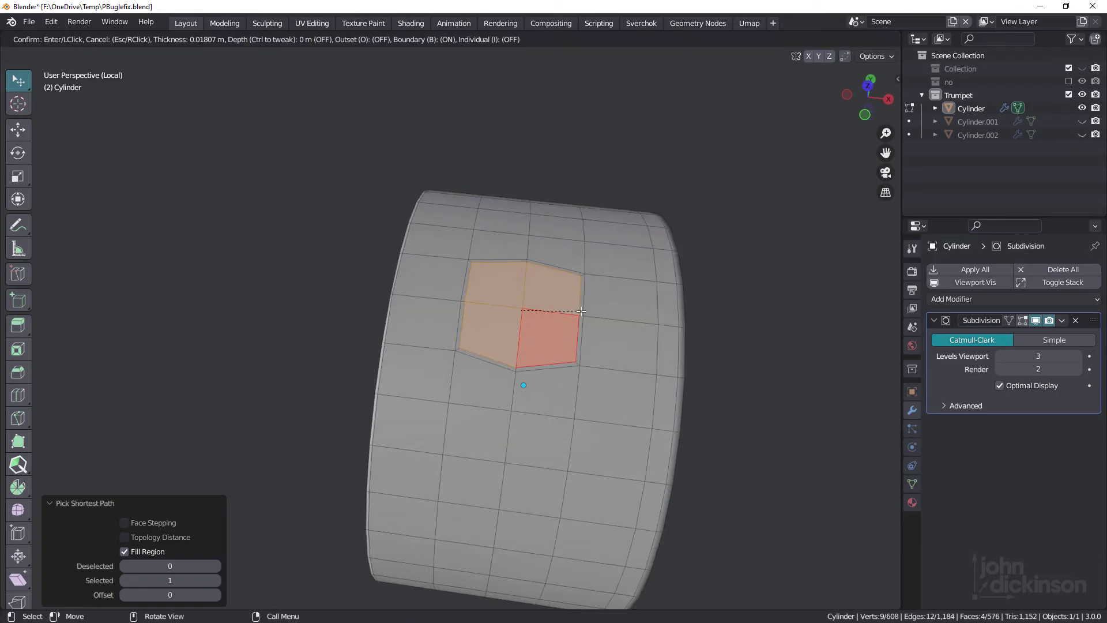
left_click(580, 311)
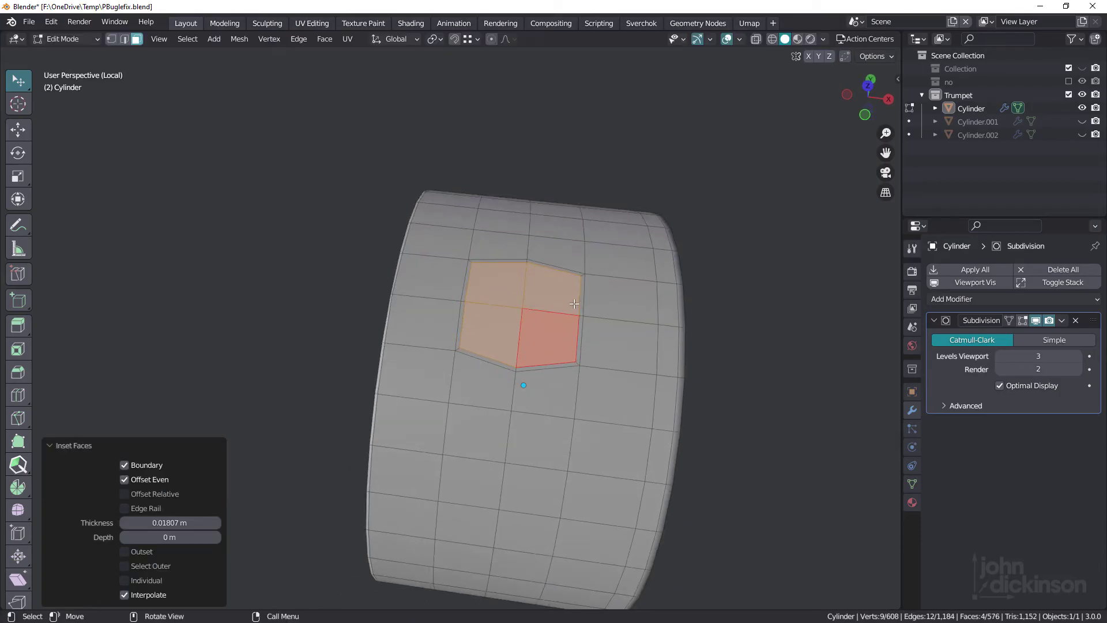
key("ctrl+z")
Slide the middle vertices on two opposite sides of the four-face patch outward to round its outline.
key("1")
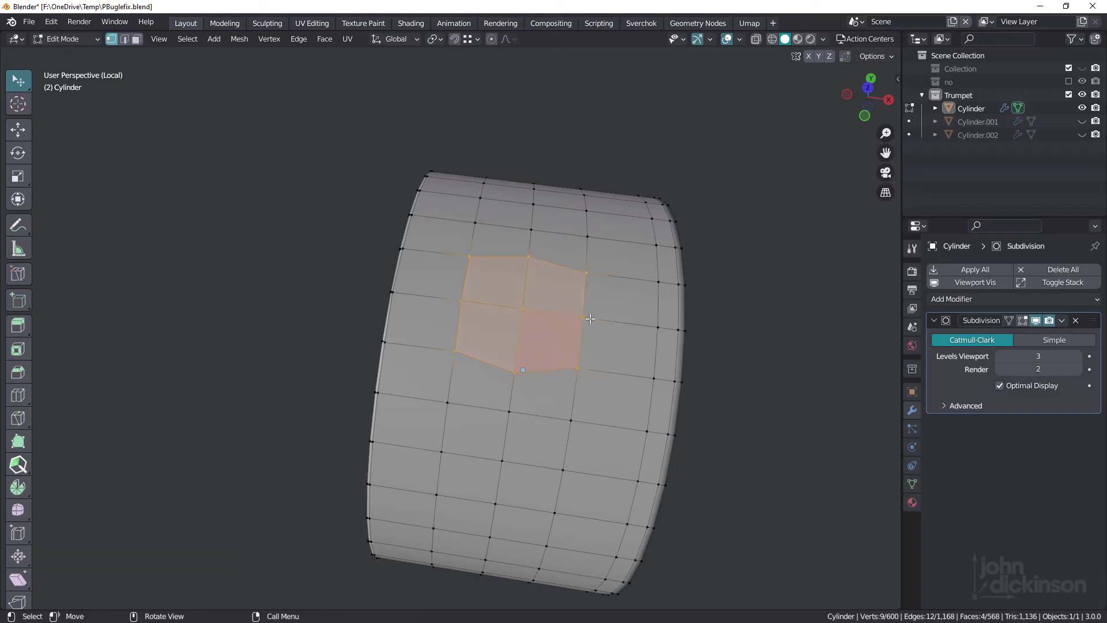
left_click(584, 319)
key("g")
key("g")
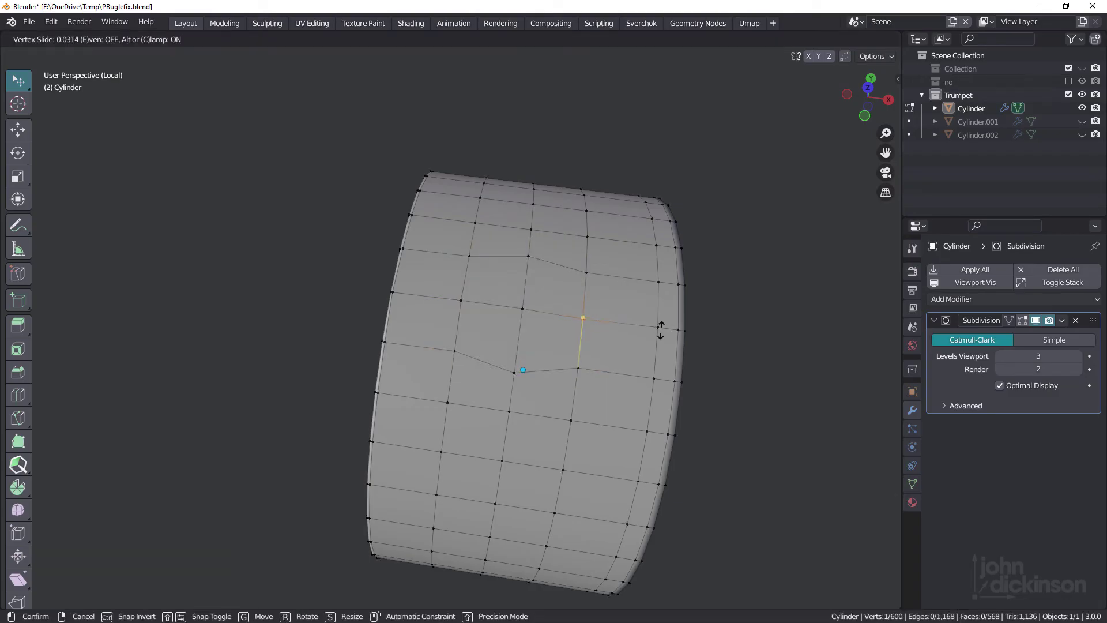
left_click(667, 333)
left_click(465, 299)
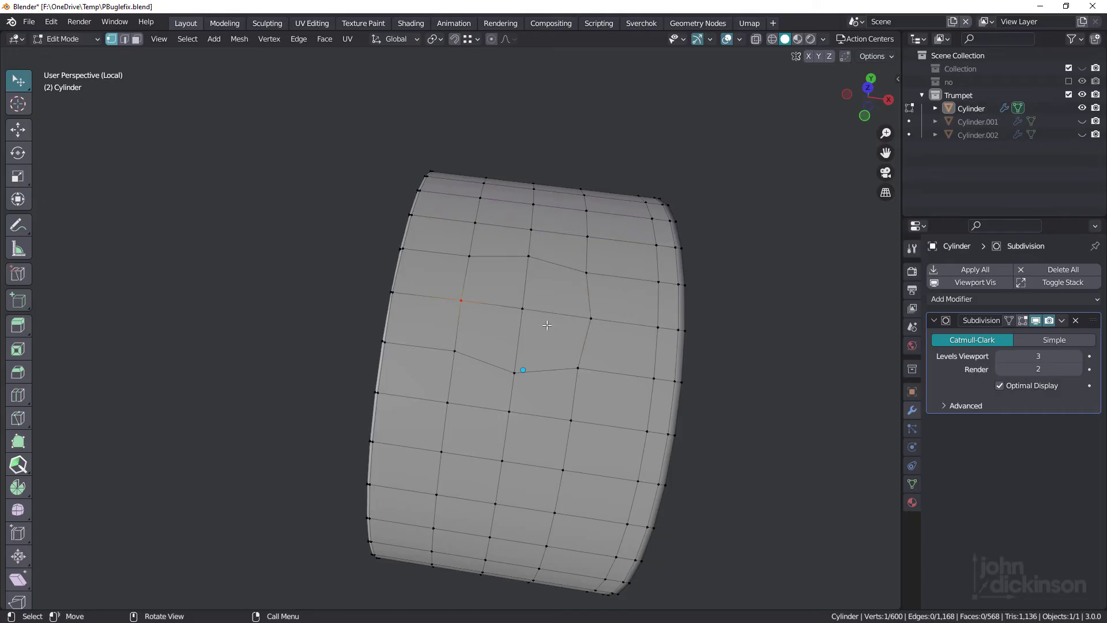
key("g")
key("g")
left_click(538, 324)
Select the four faces of the rounded patch and inset them by about 0.025 m.
key("3")
left_click(500, 281)
left_click(551, 337, "ctrl+shift")
key("i")
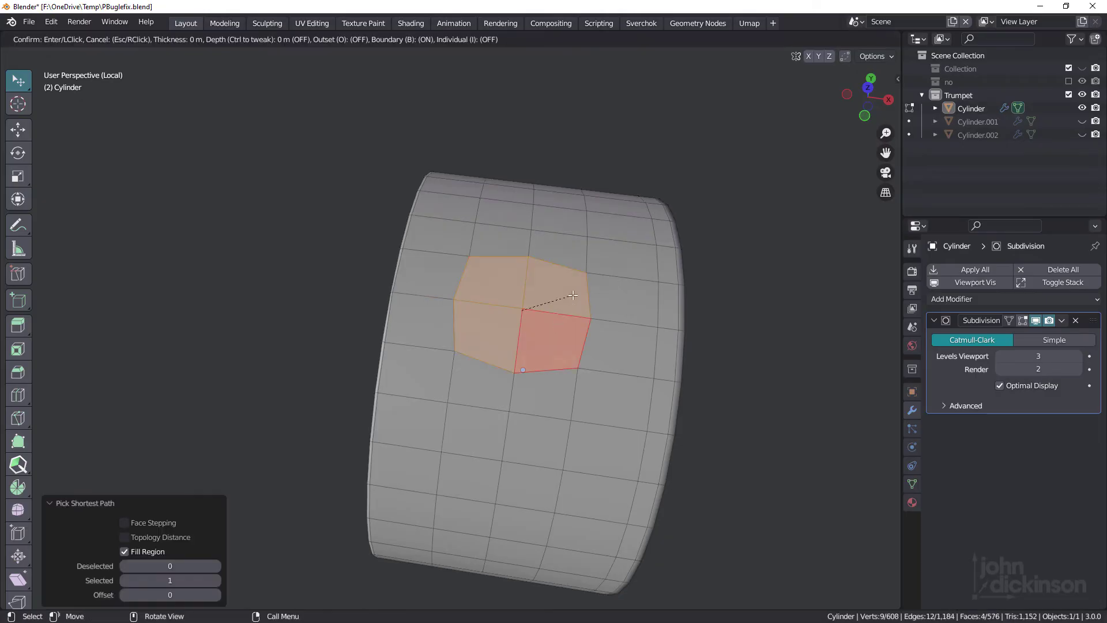
left_click(566, 298)
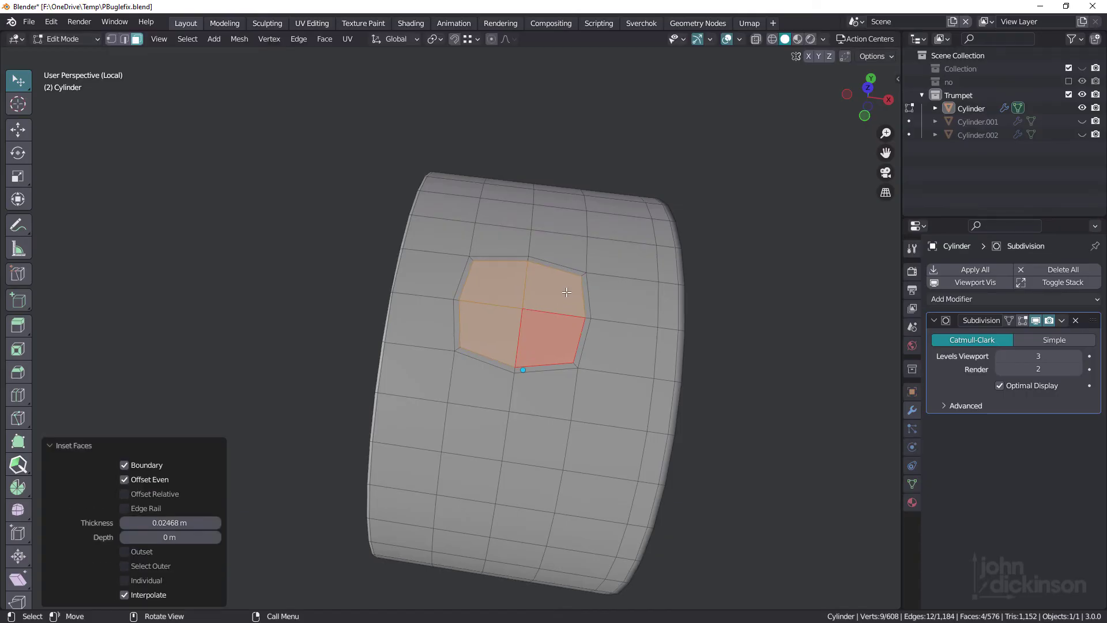
Shape the inset faces into a circle with LoopTools Circle, using the Fit inside method with Flatten off.
middle_click_drag(568, 297, 515, 292)
key("n")
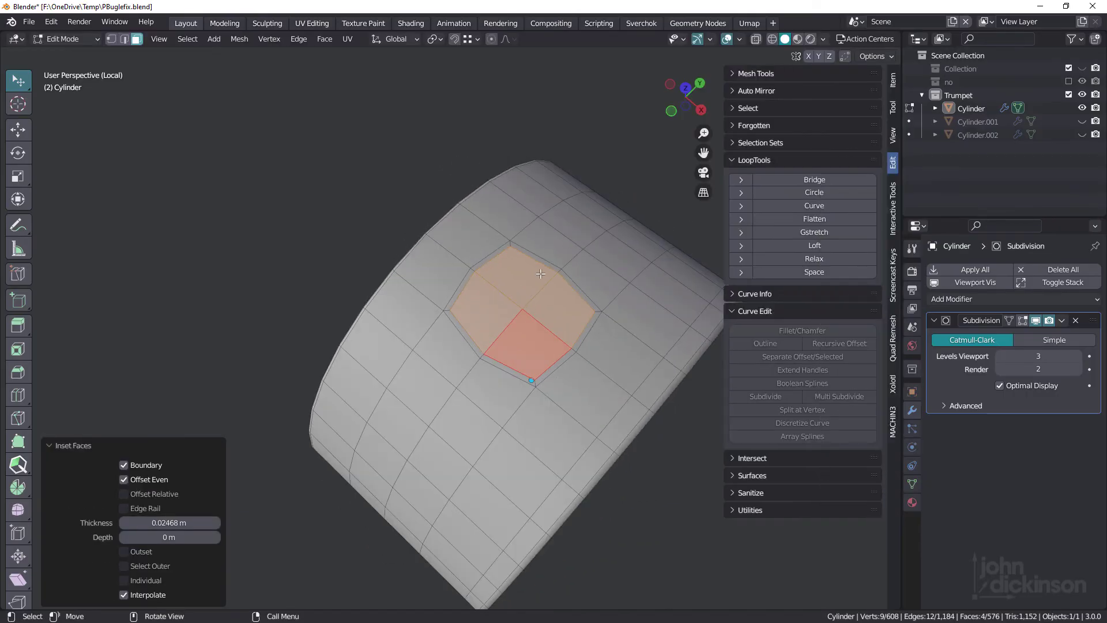
left_click(821, 191)
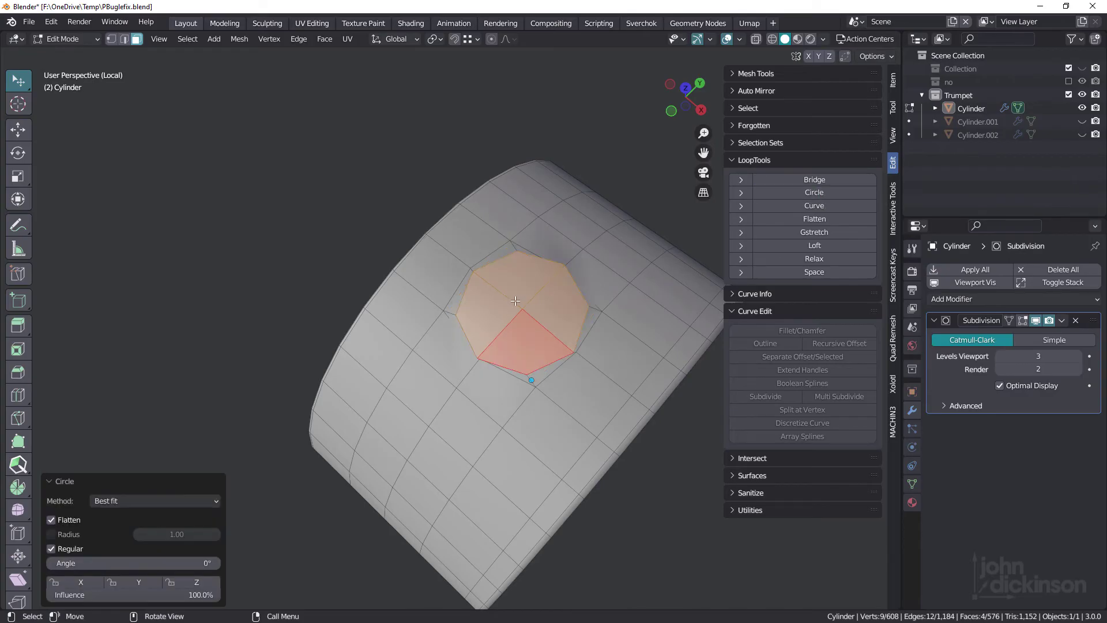
left_click(136, 503)
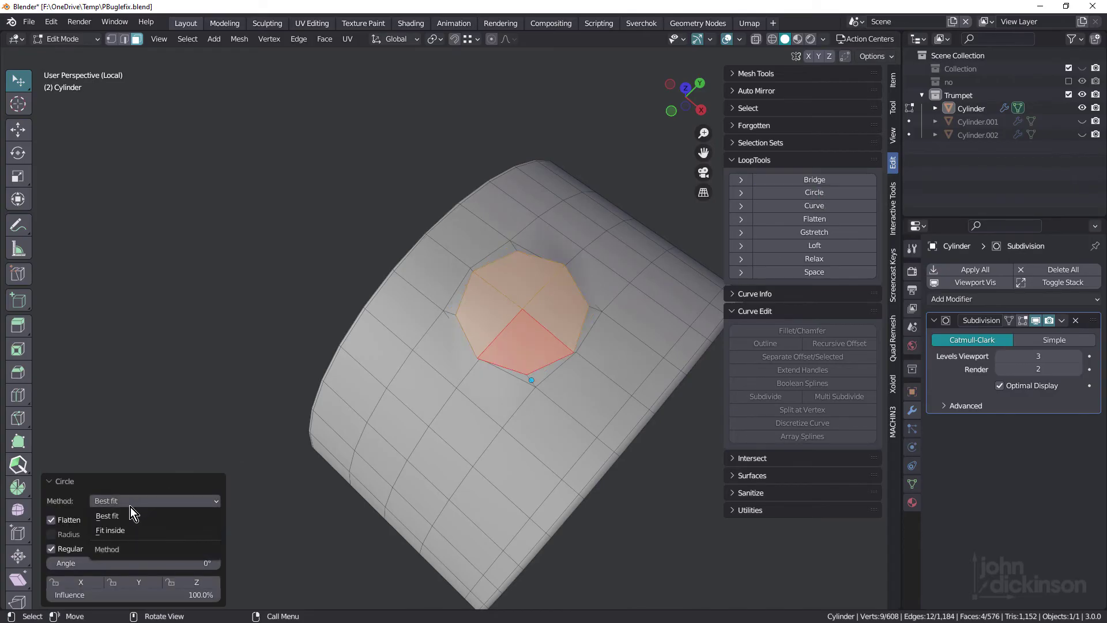
left_click(130, 526)
middle_click_drag(485, 259, 449, 261, "alt")
left_click(51, 520)
middle_click_drag(518, 404, 531, 330, "alt")
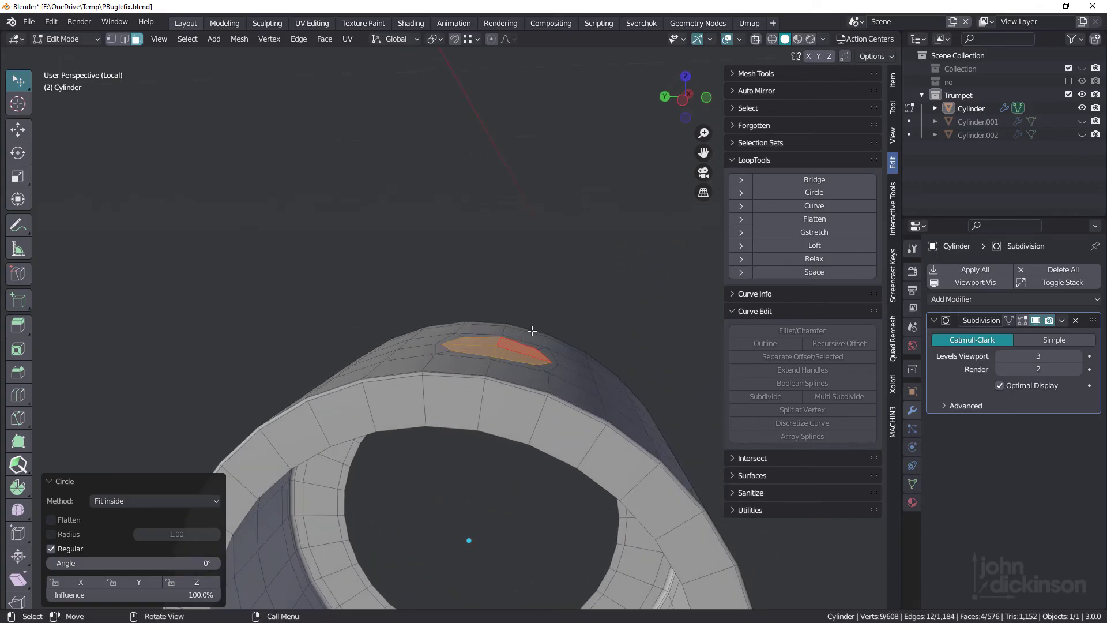
Extrude the circular faces in place and move them outward along their Z axis in Normal orientation to form the knob's stub.
key("e")
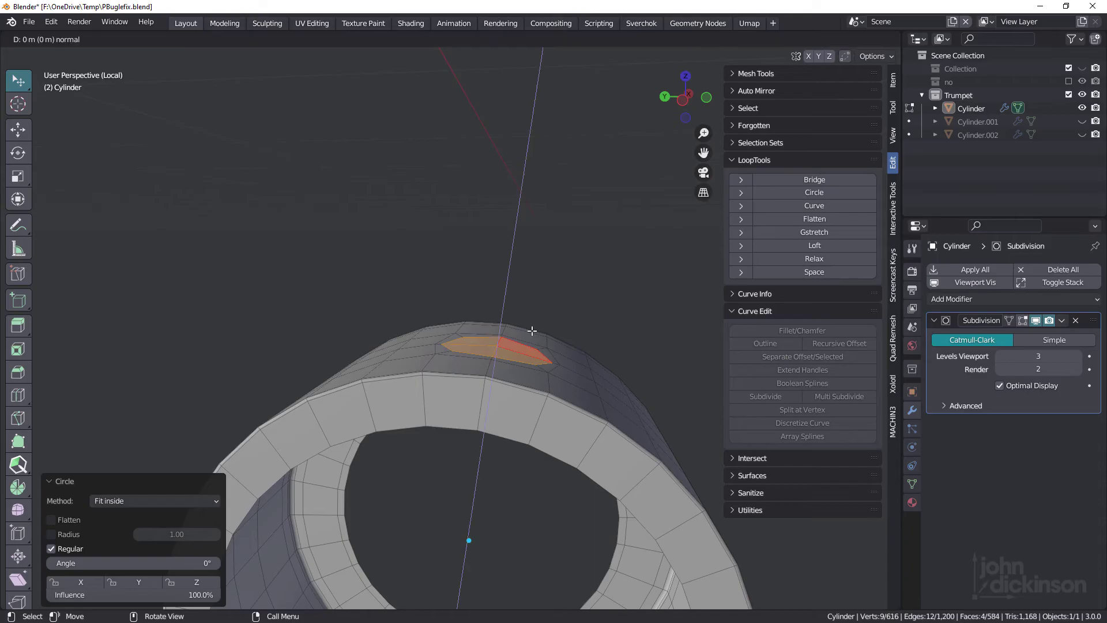
right_click(532, 331)
key("shift+space")
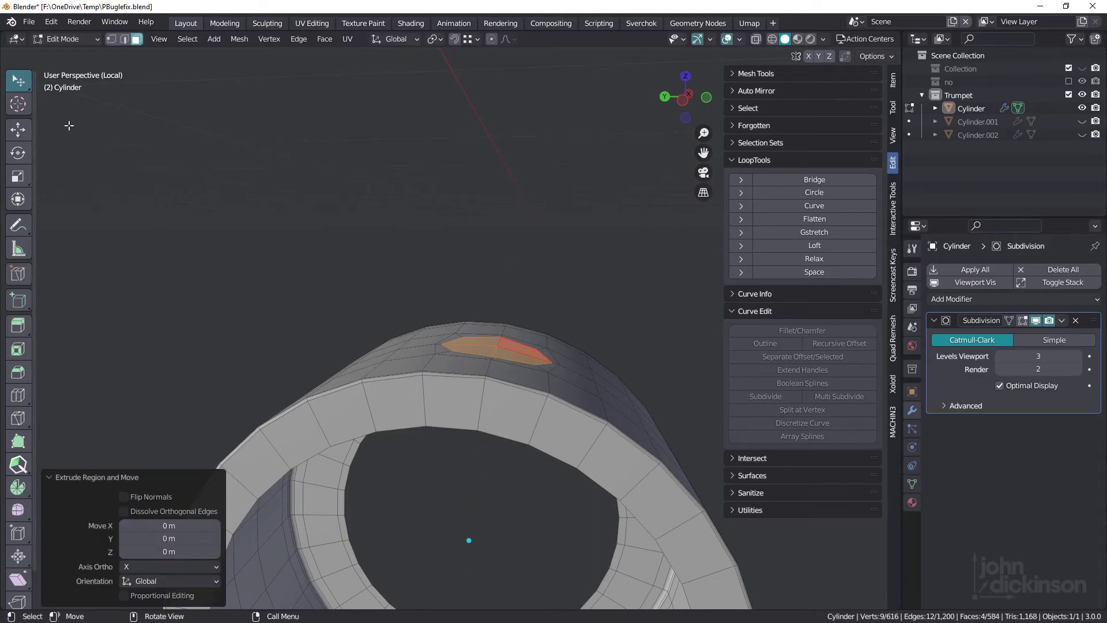
key("g")
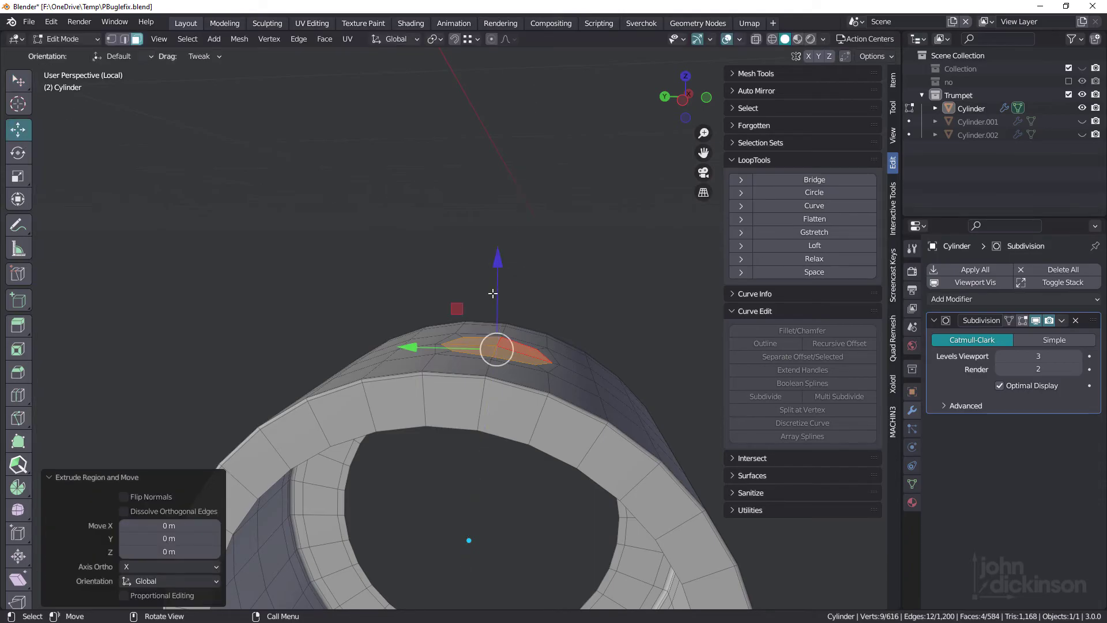
left_click(407, 42)
left_click(386, 106)
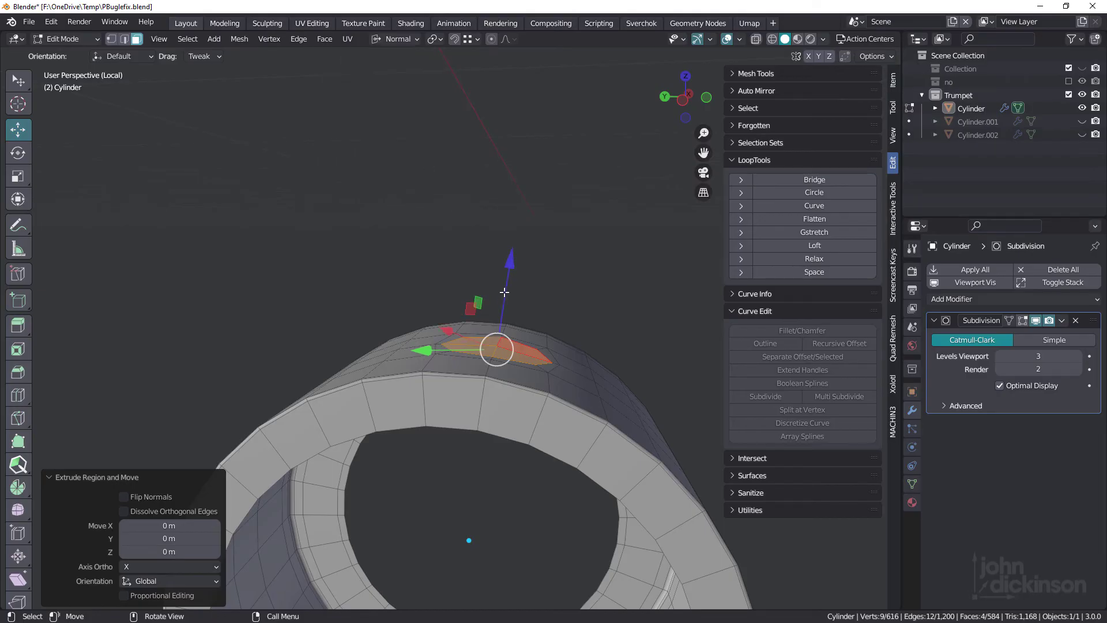
left_click_drag(505, 292, 541, 168)
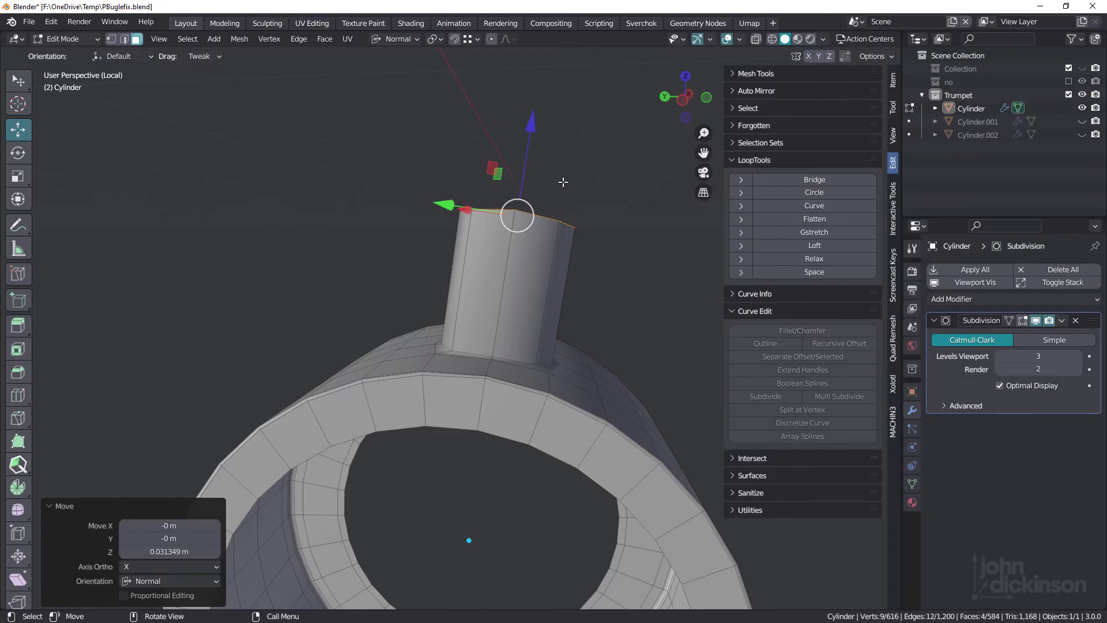
Flatten the stub's end faces by scaling them to 0 along the normal Z axis.
key("s")
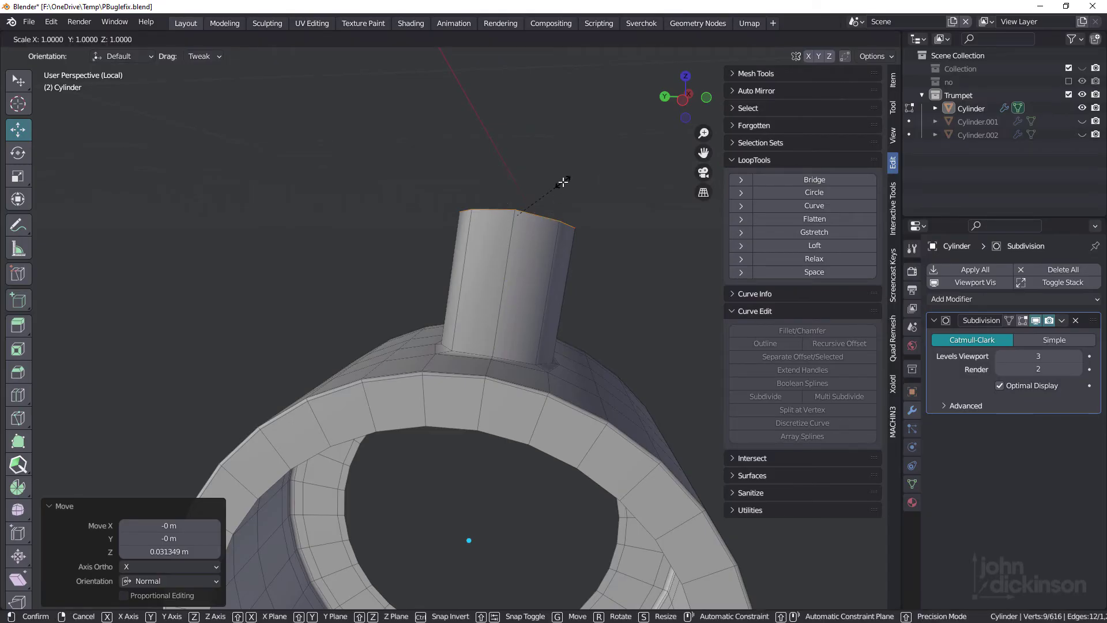
key("z")
key("z")
key("0")
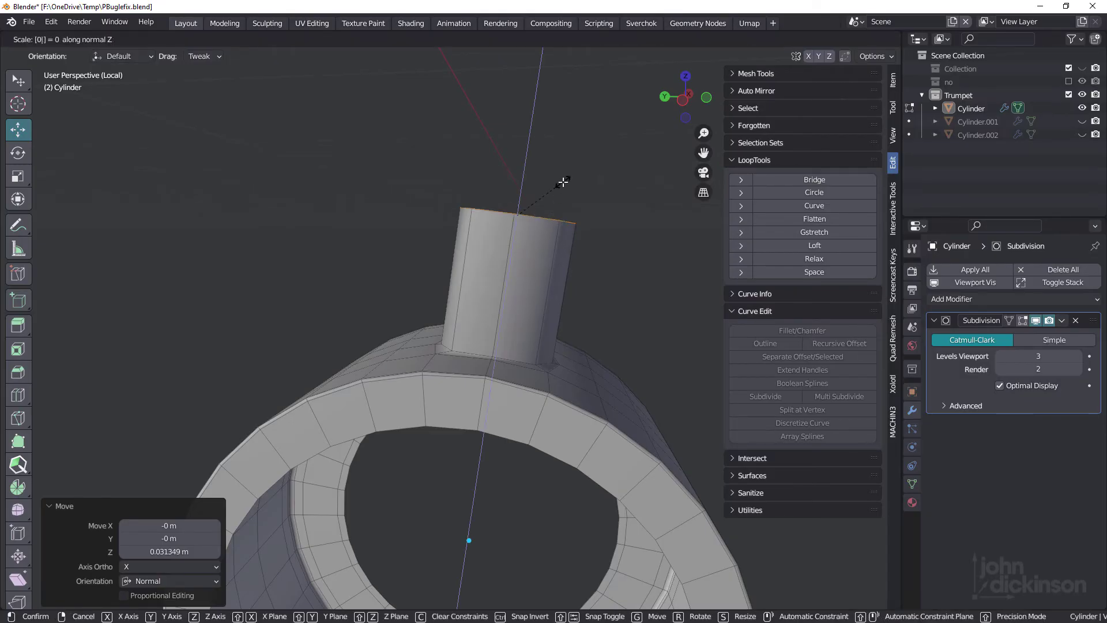
key("Return")
Add one centred loop cut around the stub and flatten it by scaling to 0 along the normal Y axis.
middle_click_drag(532, 270, 532, 271)
key("ctrl")
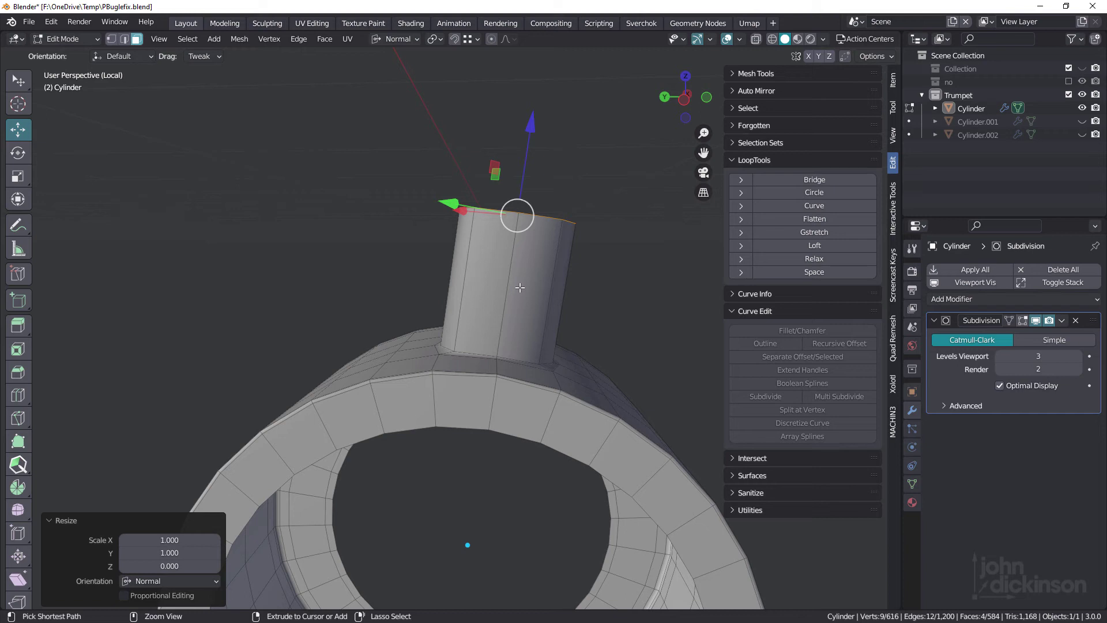
key("ctrl+r")
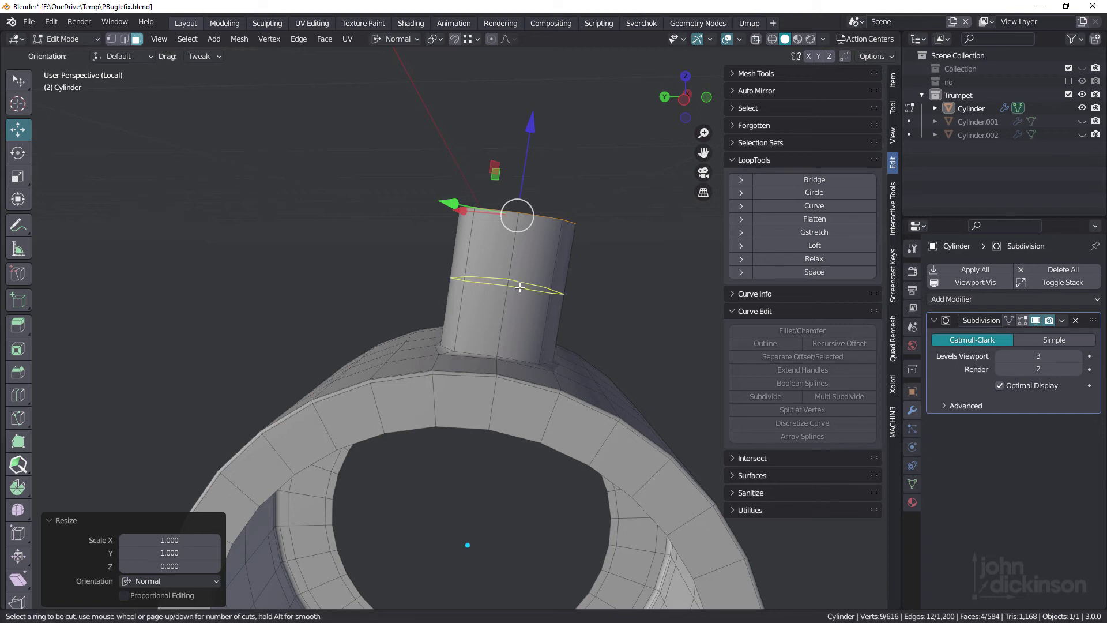
left_click(520, 287)
left_click(520, 287)
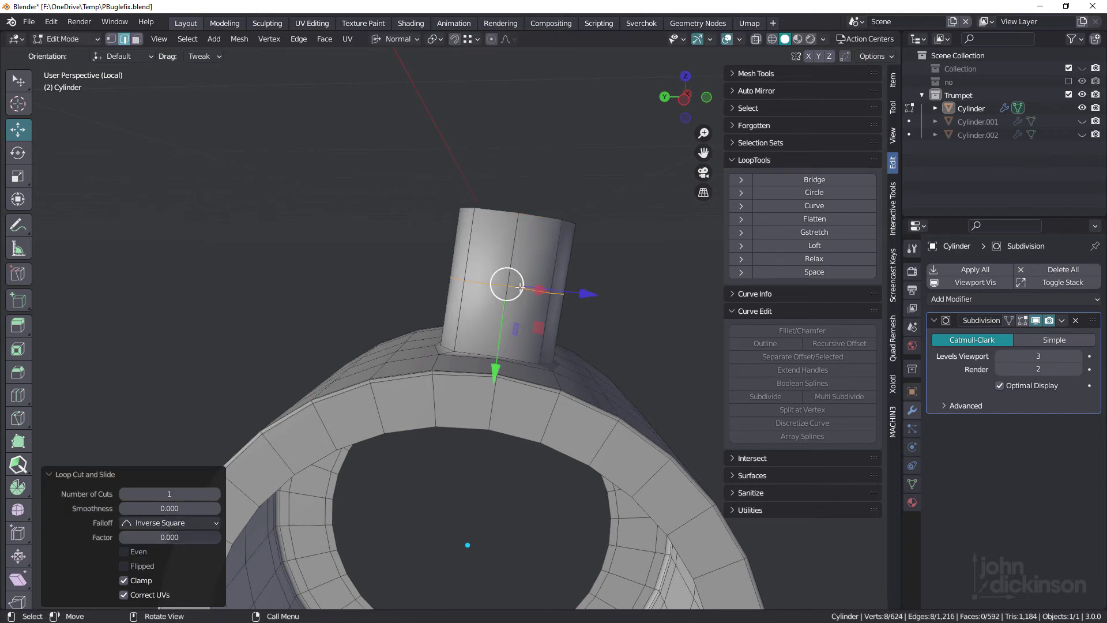
mouse_move(520, 287)
middle_mouse_down()
mouse_move(456, 273)
mouse_move(515, 280)
middle_mouse_up()
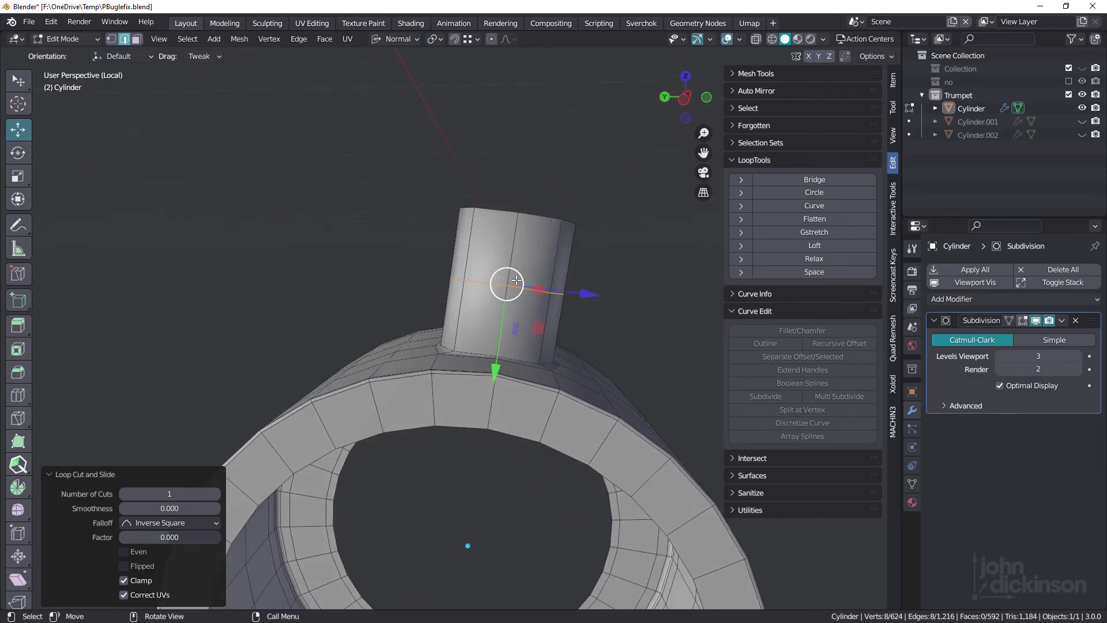
key("s")
key("y")
key("y")
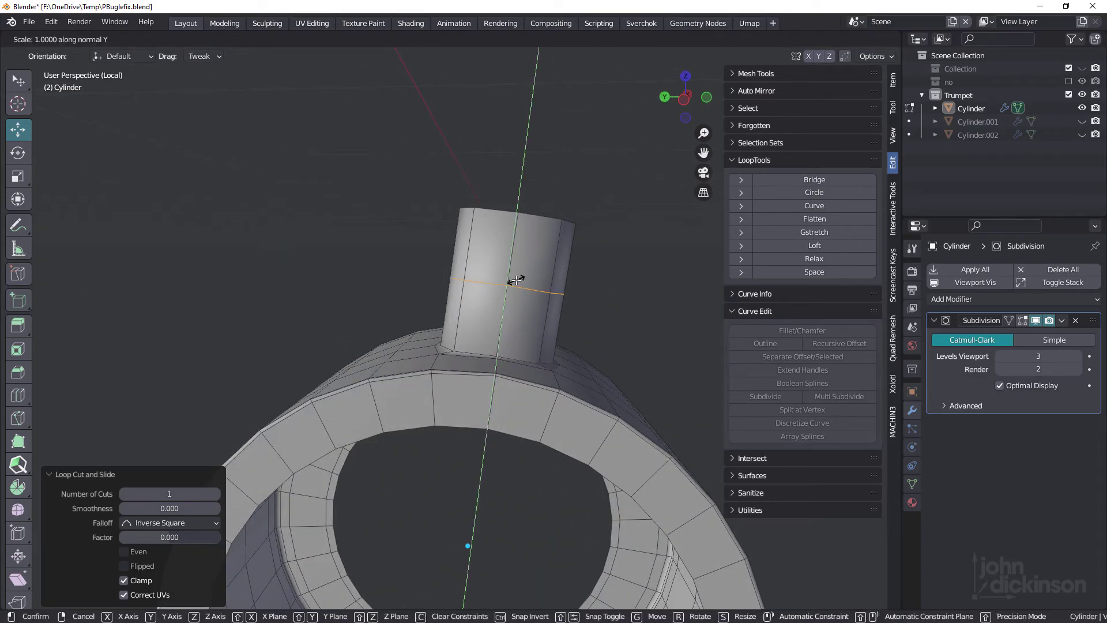
type("0")
key("Return")
Bevel the stub's middle edge loop by about 0.096 m with one segment to make a band of faces.
middle_click_drag(517, 291, 517, 291)
key("ctrl+b")
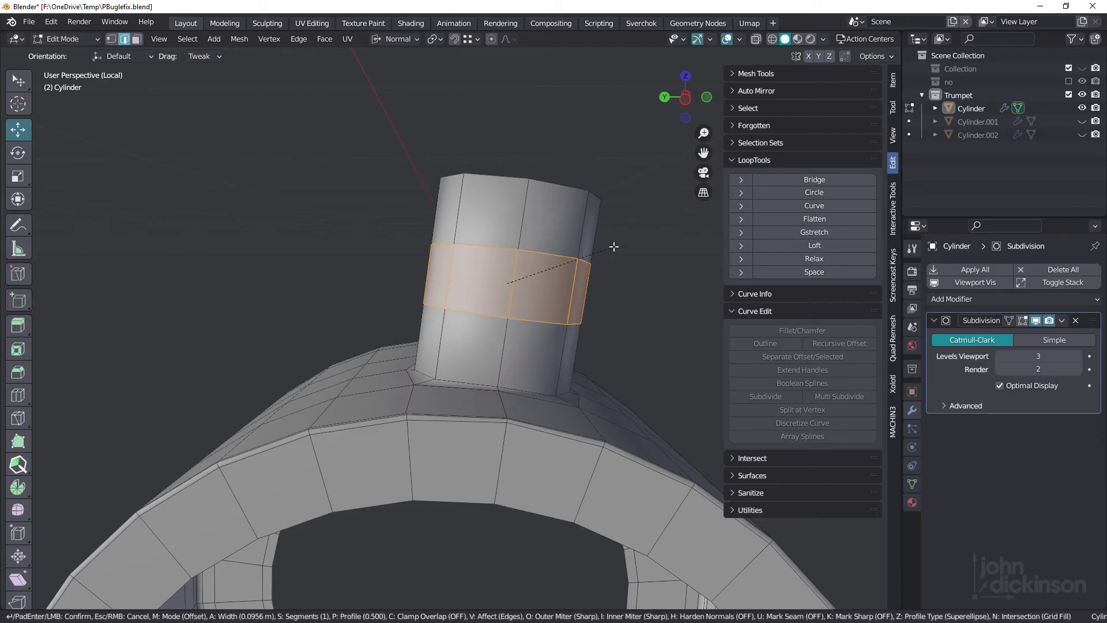
left_click(613, 247)
Extrude the middle band of faces inward along its normals with an offset of about -0.068 m to form the knob's neck.
key("3")
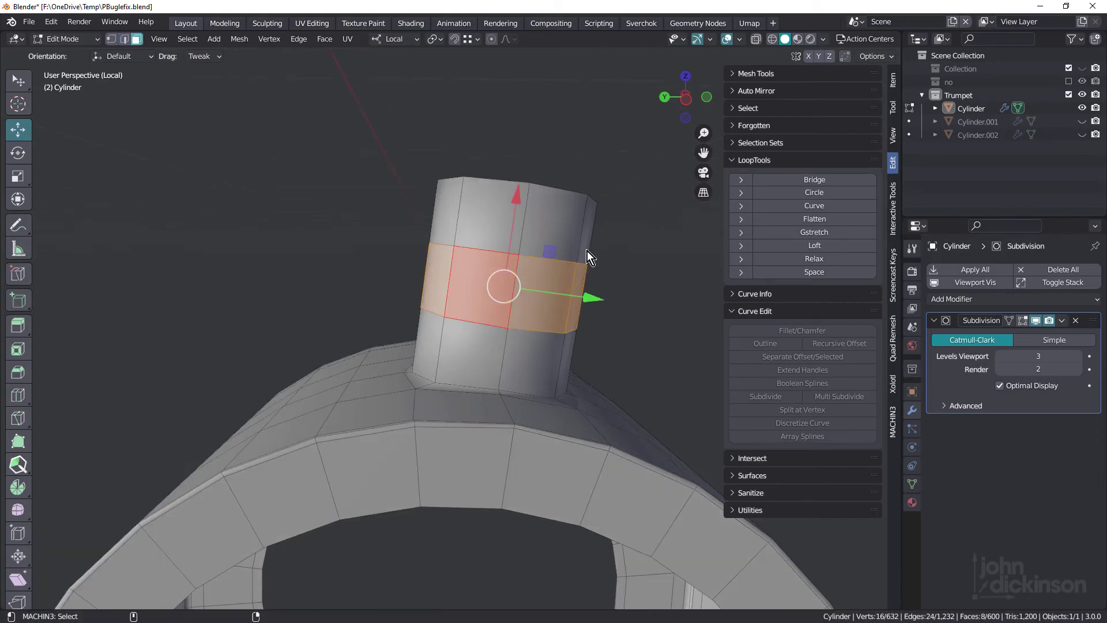
key("alt+e")
left_click(587, 251)
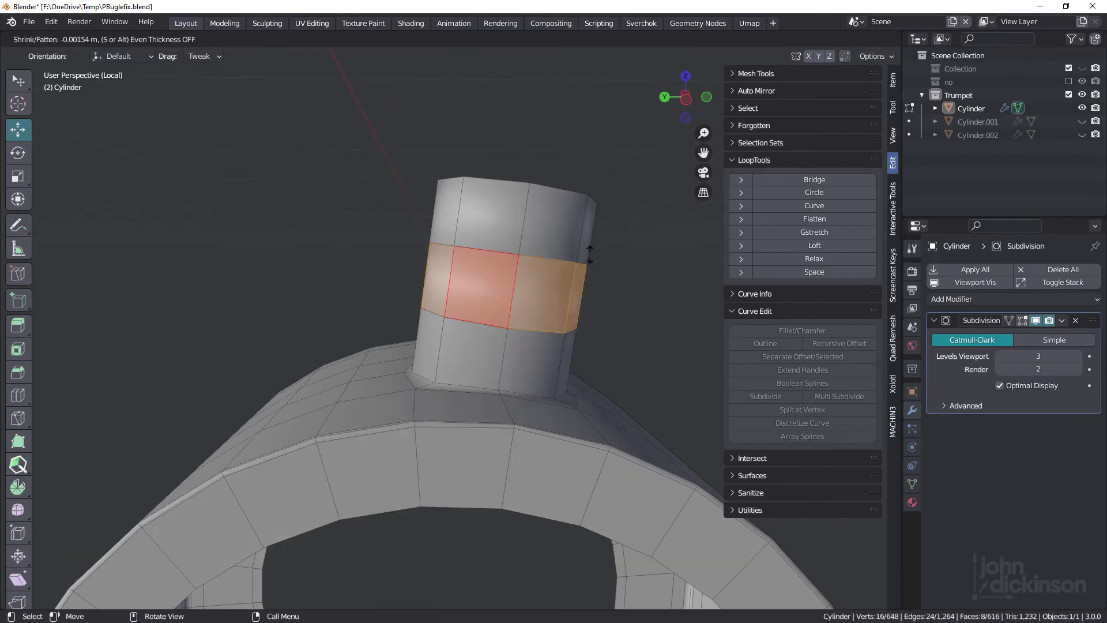
left_click(447, 456)
Select the boundary loop of the knob's four top faces and scale it down uniformly to taper the cap.
middle_click_drag(507, 262, 506, 200)
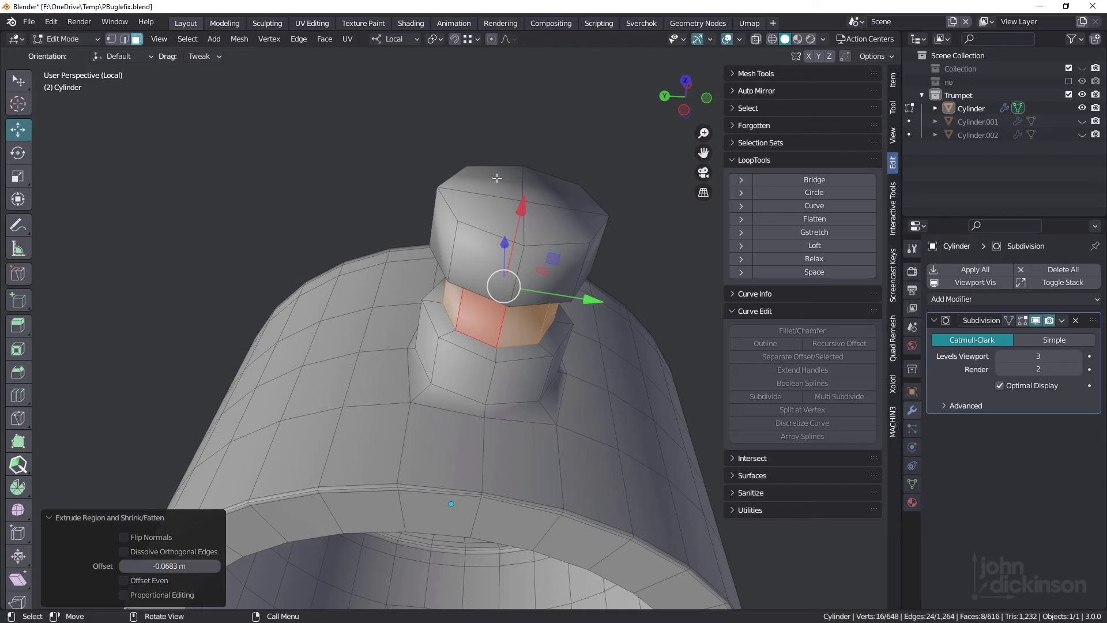
left_click(495, 176)
left_click(550, 222, "ctrl+shift")
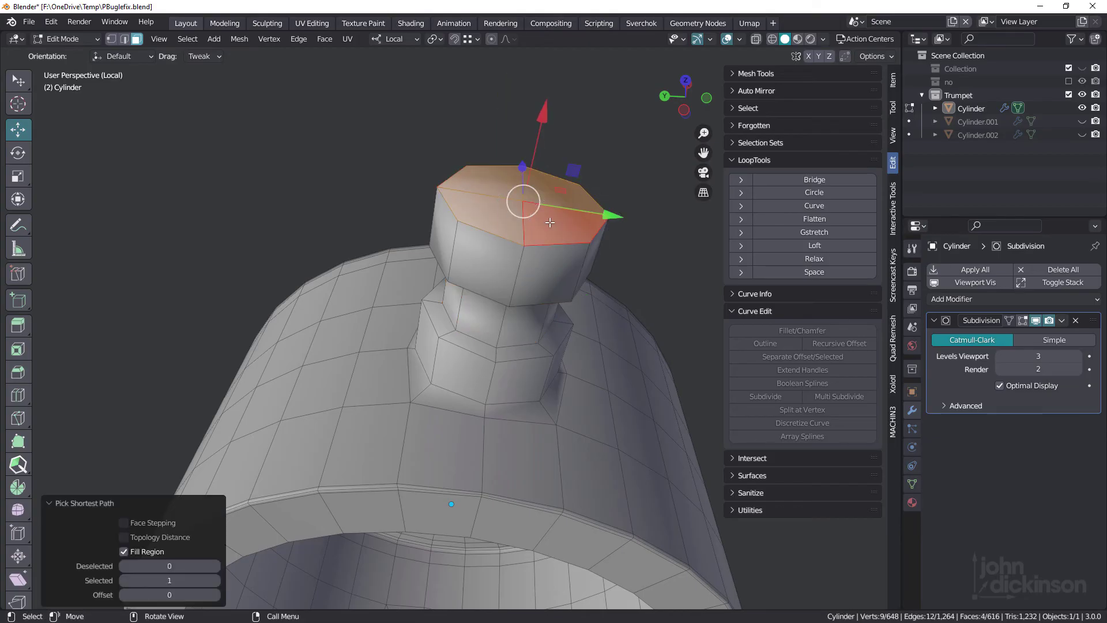
left_click(187, 38)
mouse_move(235, 255)
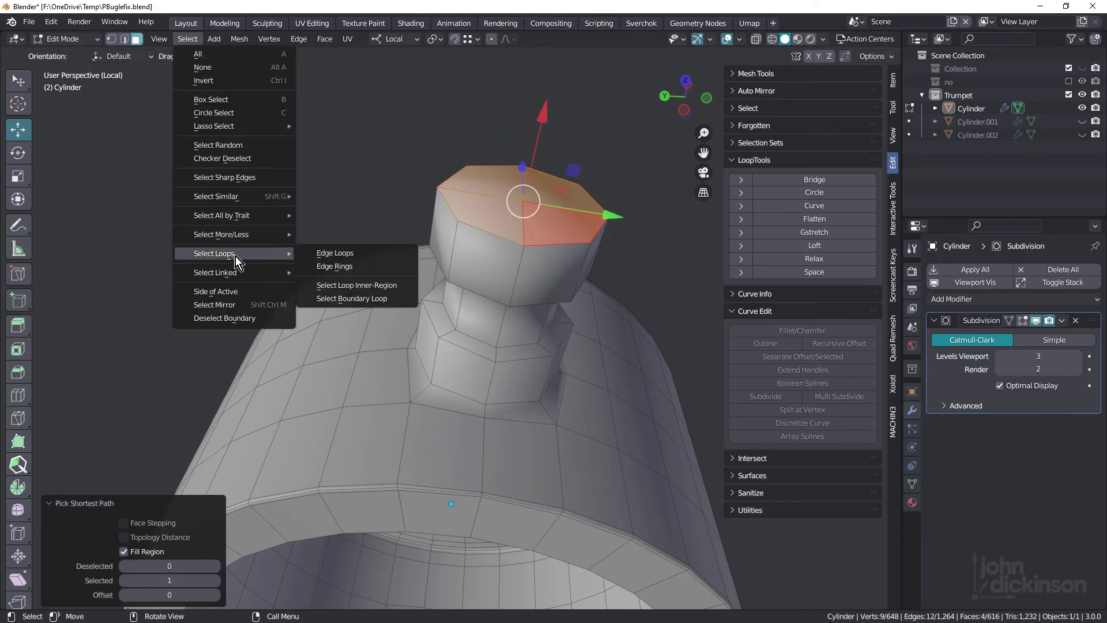
left_click(352, 298)
middle_click_drag(626, 277, 642, 269)
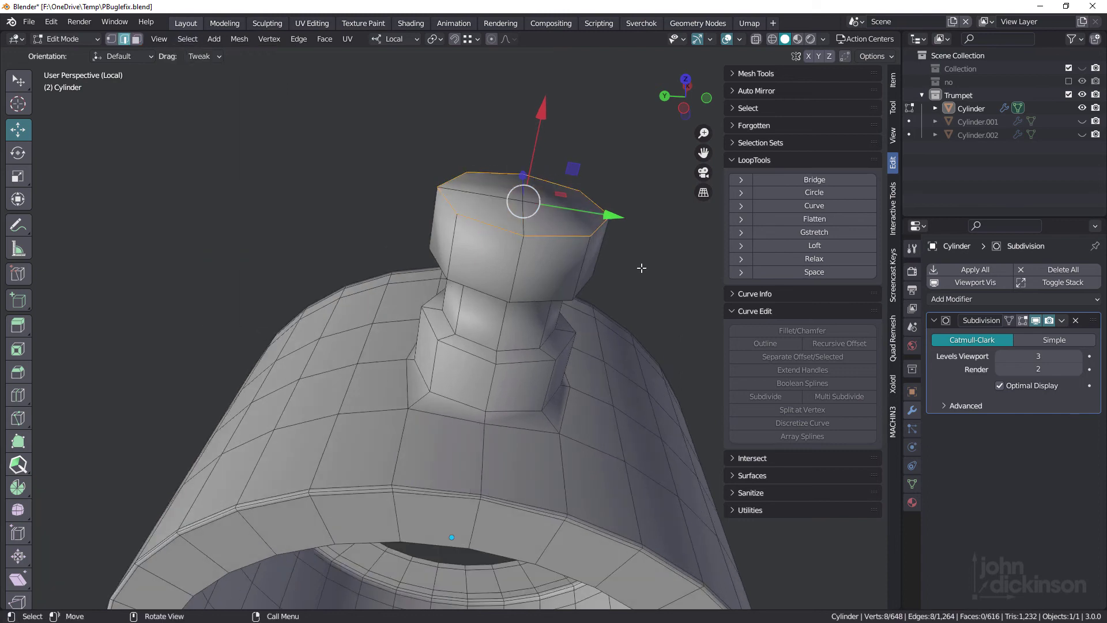
key("s")
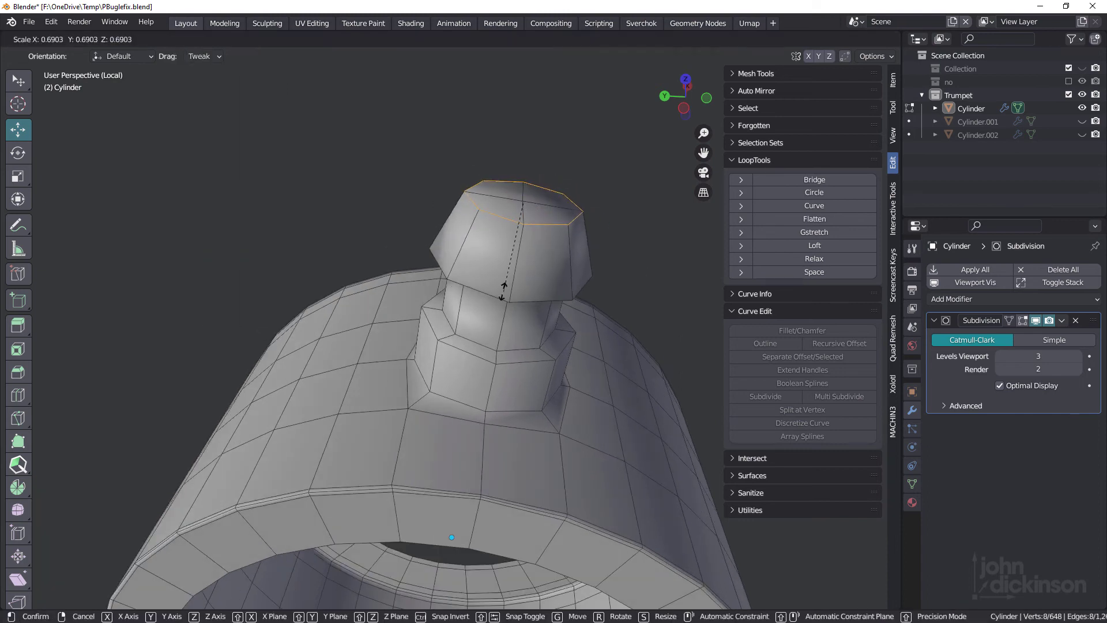
left_click(516, 266)
Add one centred loop cut around the tapered cap and scale it up by about 1.236 to round the profile.
middle_click_drag(516, 266, 551, 256)
key("ctrl+r")
left_click(551, 256)
right_click(550, 257)
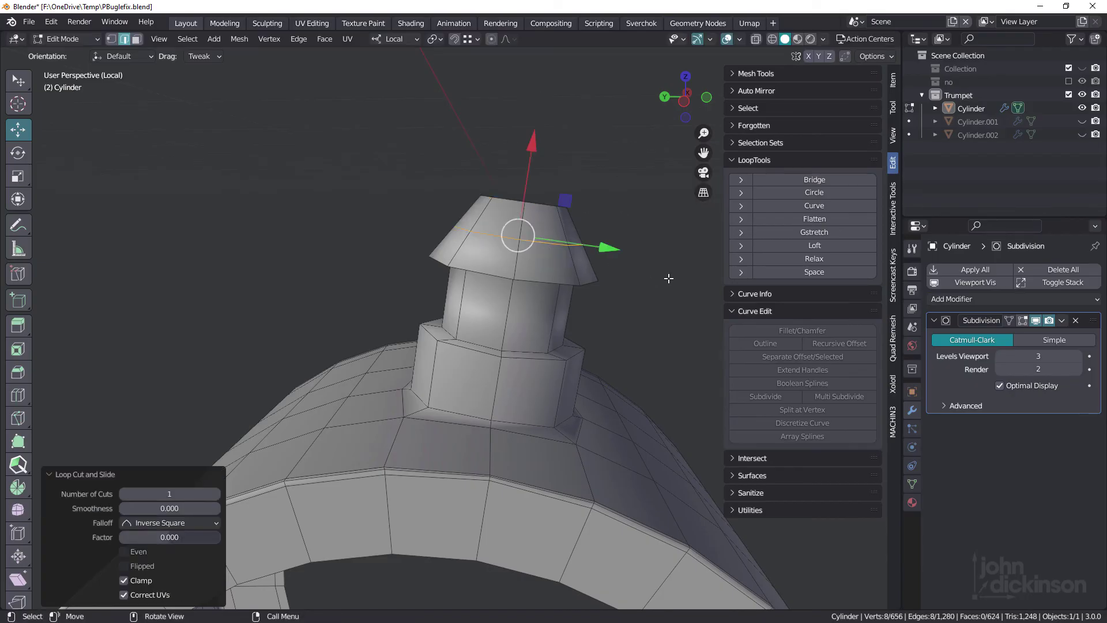
key("s")
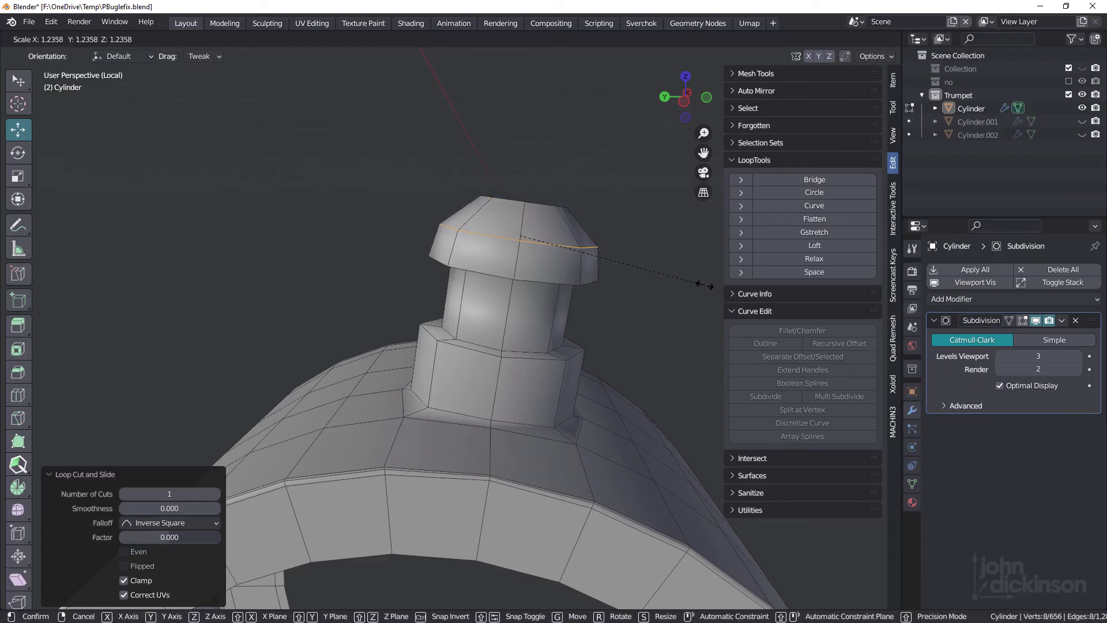
left_click(698, 283)
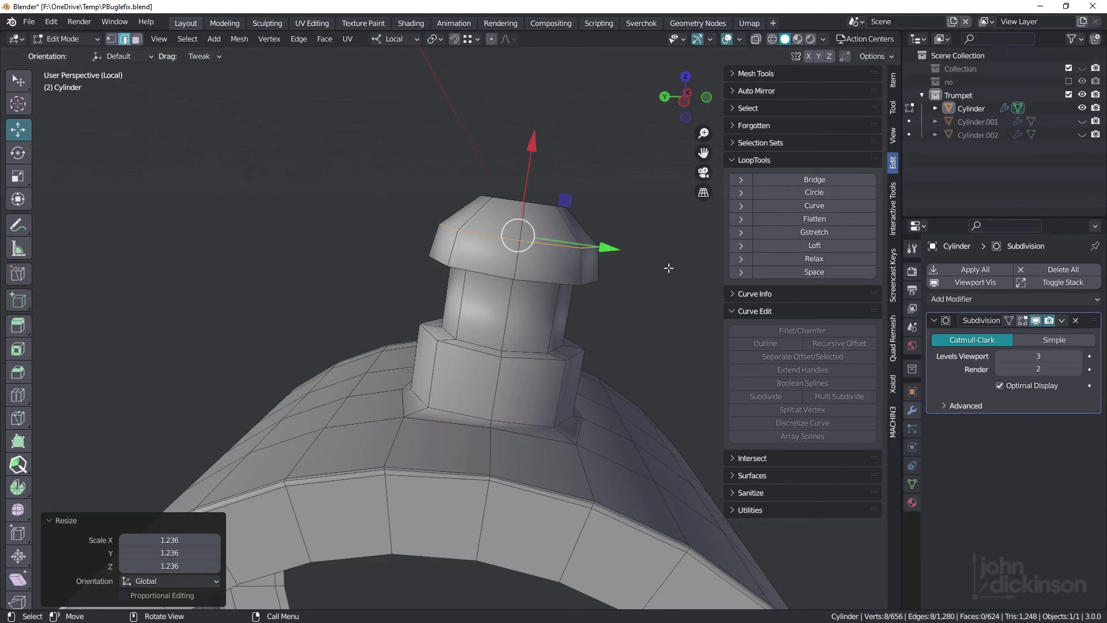
Slide the cap's middle edge loop slightly toward the top by a factor of about -0.12.
key("g")
key("g")
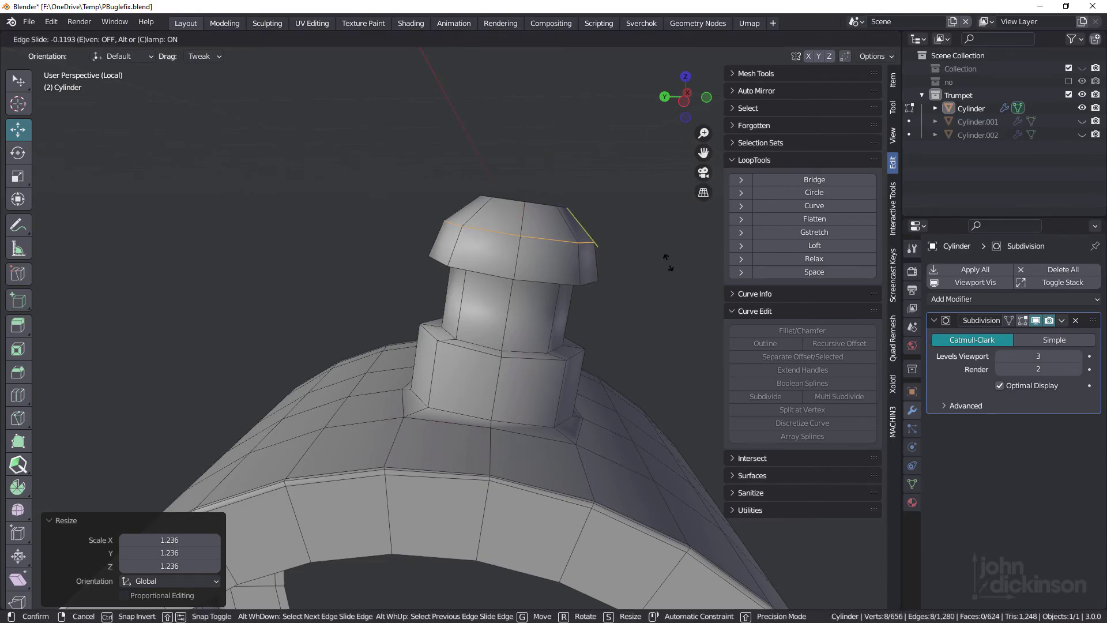
left_click(667, 262)
Select the flat faces on top of the knob's cap and convert the selection to their boundary loop.
middle_click_drag(496, 223, 540, 212)
key("3")
left_click(506, 184)
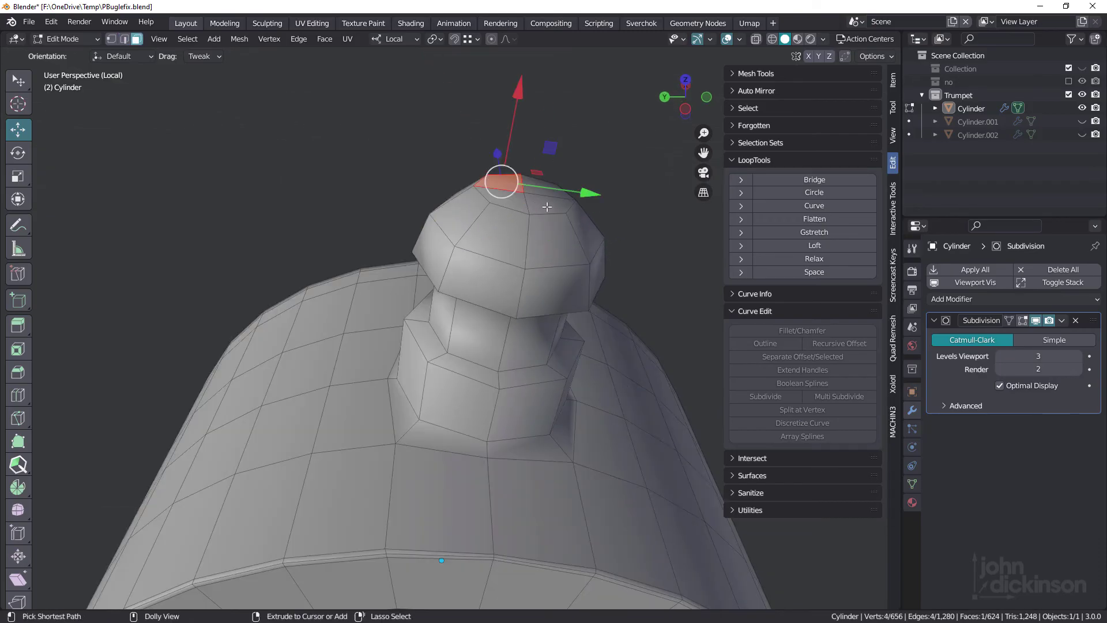
left_click(559, 203, "ctrl+shift")
left_click(188, 39)
mouse_move(247, 251)
left_click(343, 299)
Add the edge loops at the cap's lower rim, both ends of the neck, the collar's upper rim and its base to the selection.
middle_click_drag(557, 263, 542, 371)
left_click(536, 380, "alt+shift")
left_click(538, 390, "alt+shift")
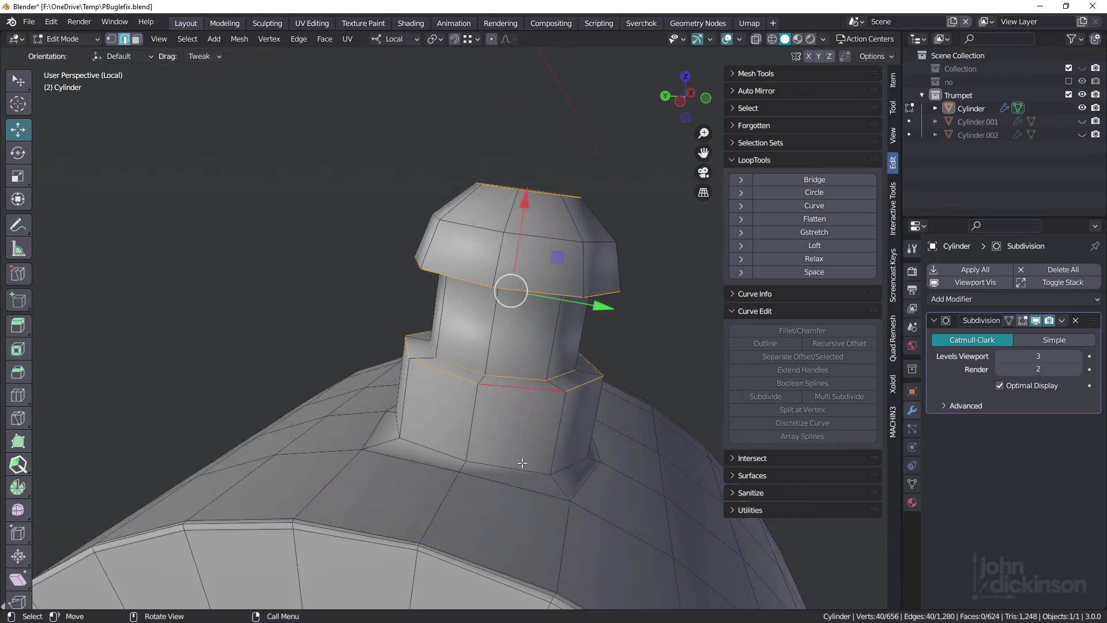
left_click(516, 469, "alt+shift")
middle_click_drag(517, 463, 460, 405)
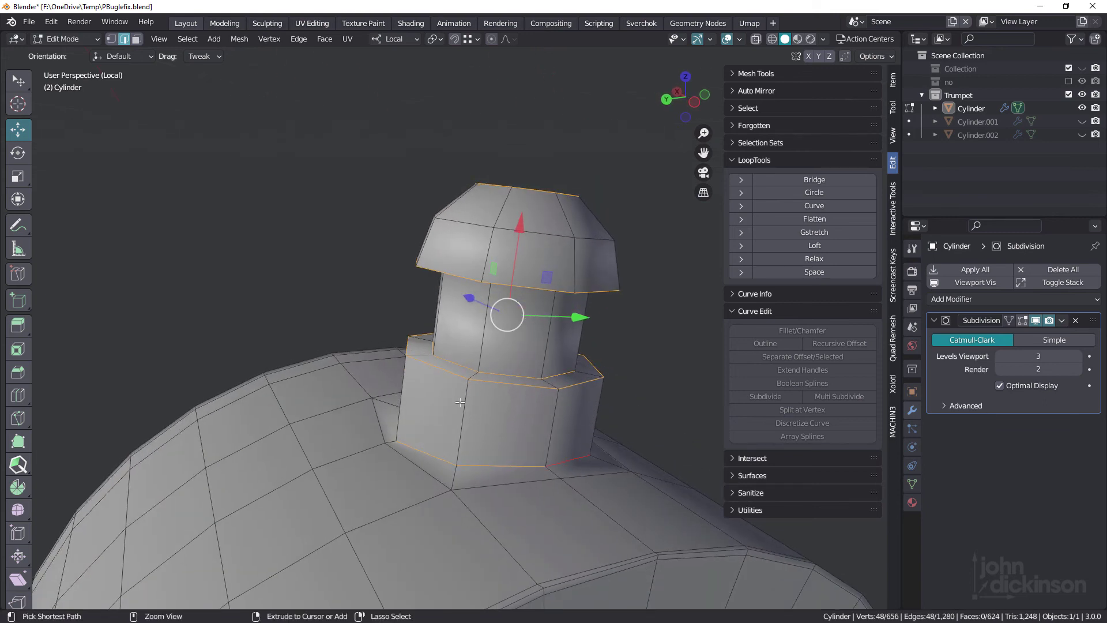
Bevel the selected edge loops with a width of about 0.0137 m, 2 segments and a profile shape of 1.0.
key("ctrl+b")
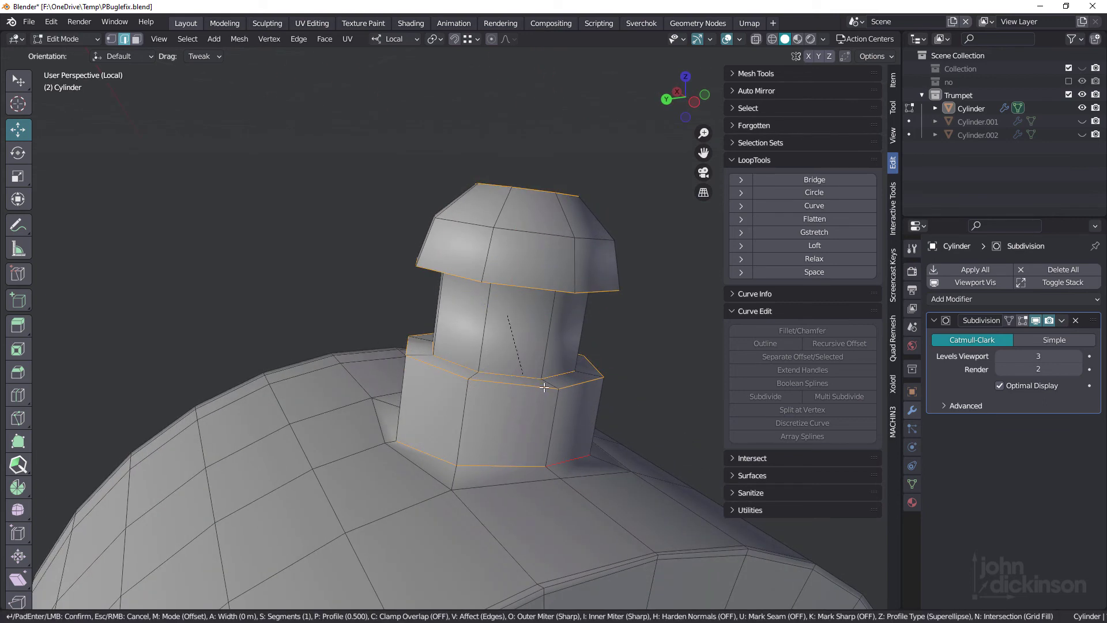
scroll(551, 413, "up", 1)
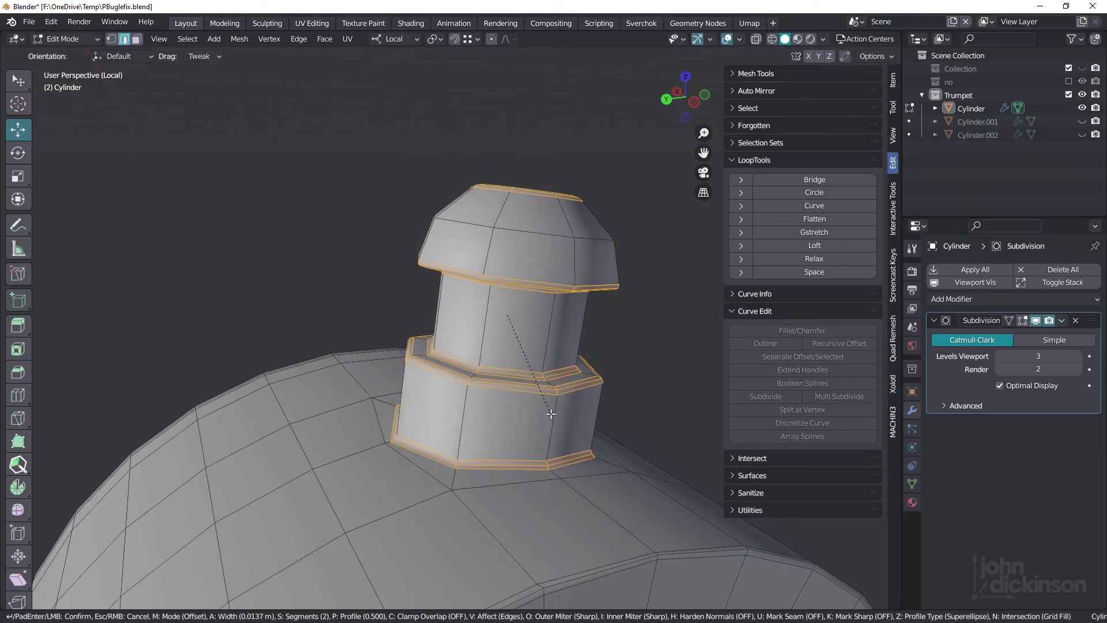
key("p")
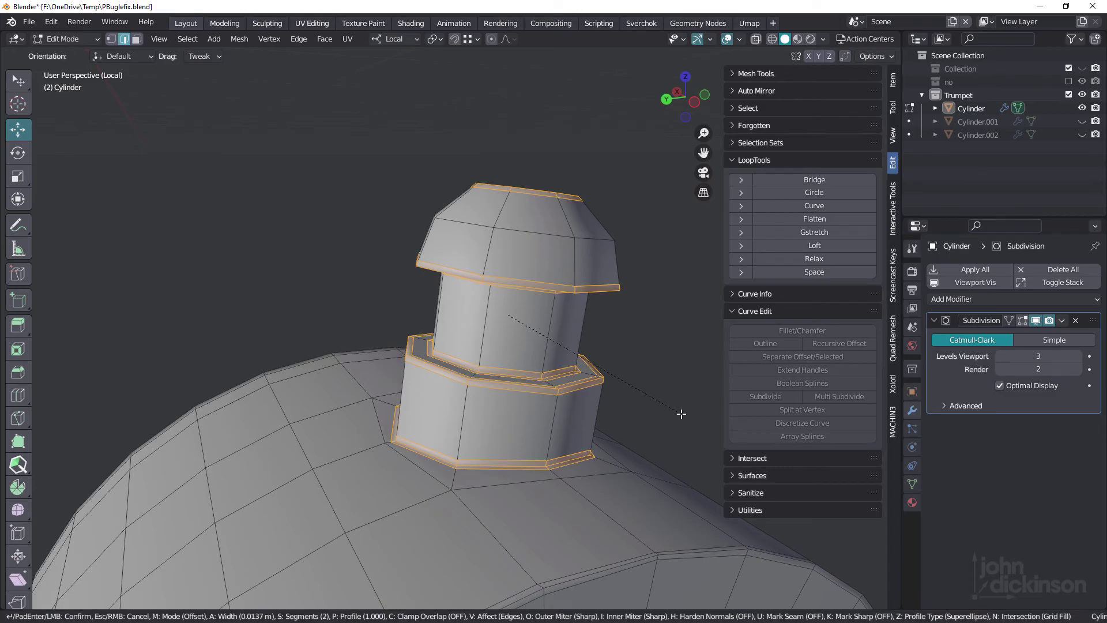
left_click(680, 413)
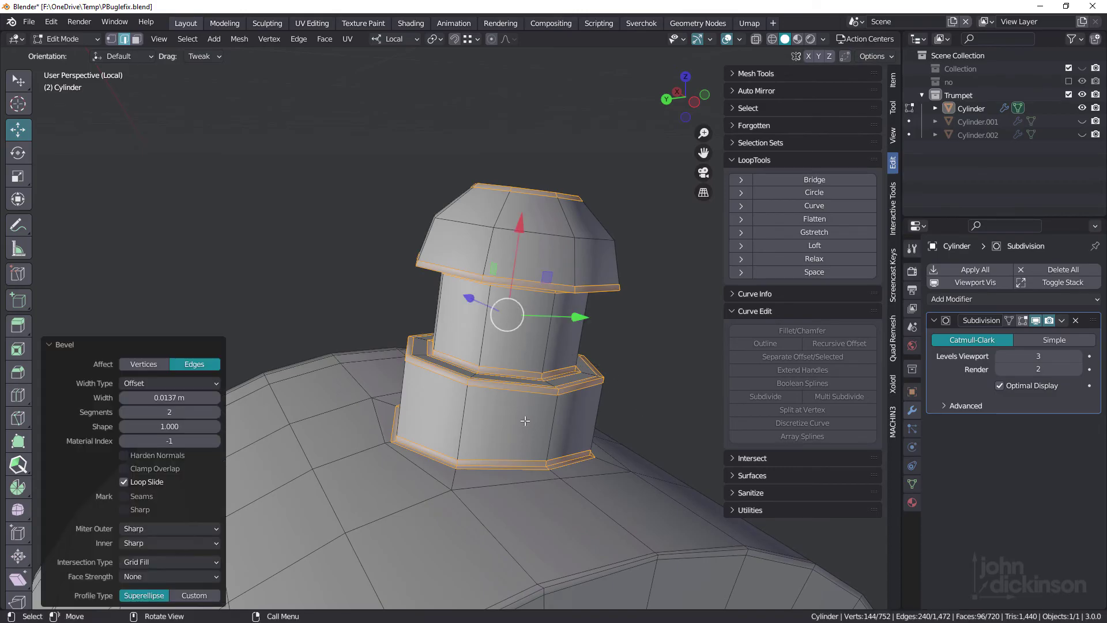
Slide two of the corner vertices surrounding the knob's base outward along their surface edges by factors of about 0.27 and 0.26.
middle_click_drag(525, 421, 507, 444)
key("1")
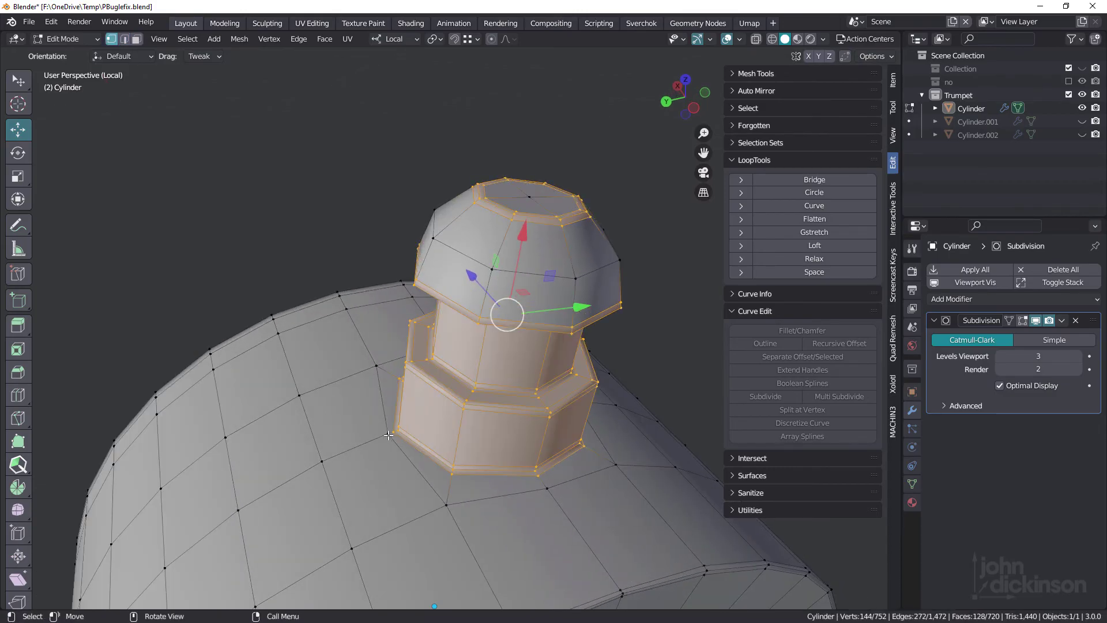
left_click(389, 435)
key("g")
key("g")
left_click(583, 440)
middle_click_drag(583, 439, 407, 415)
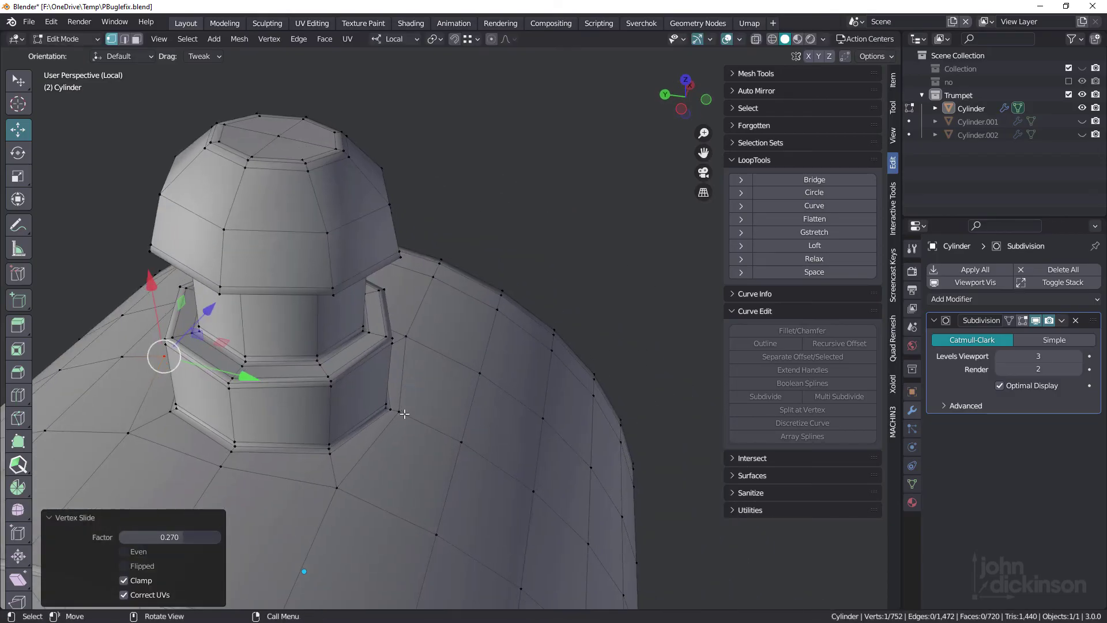
left_click(404, 413)
key("g")
key("g")
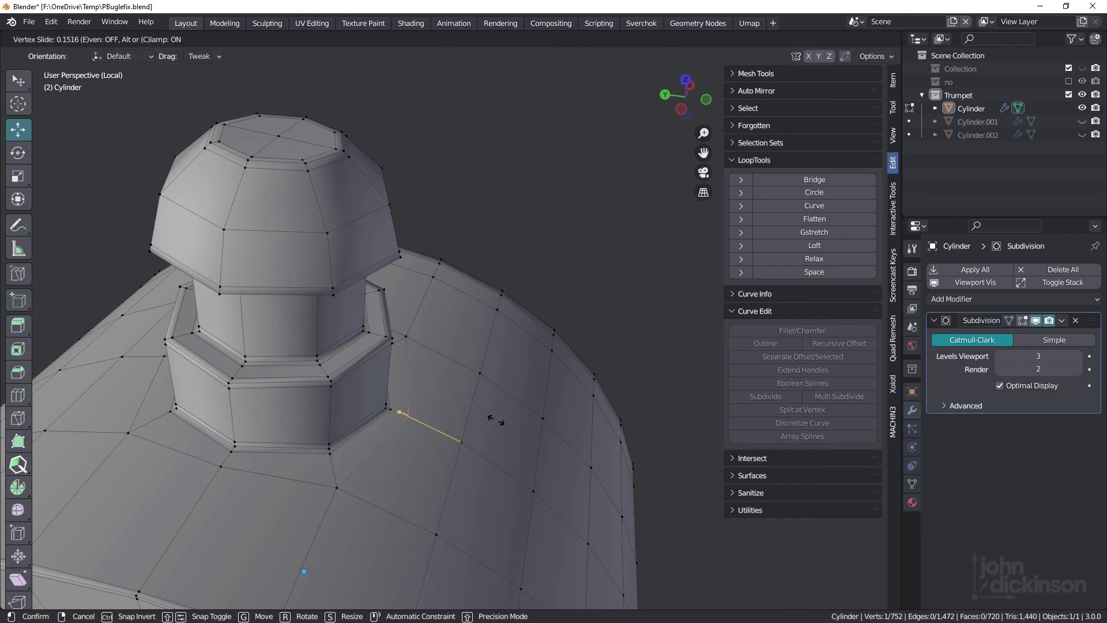
left_click(499, 422)
Slide the two remaining corner vertices around the knob's base outward along their surface edges by a factor of about 0.10 each.
middle_click_drag(396, 385, 282, 397)
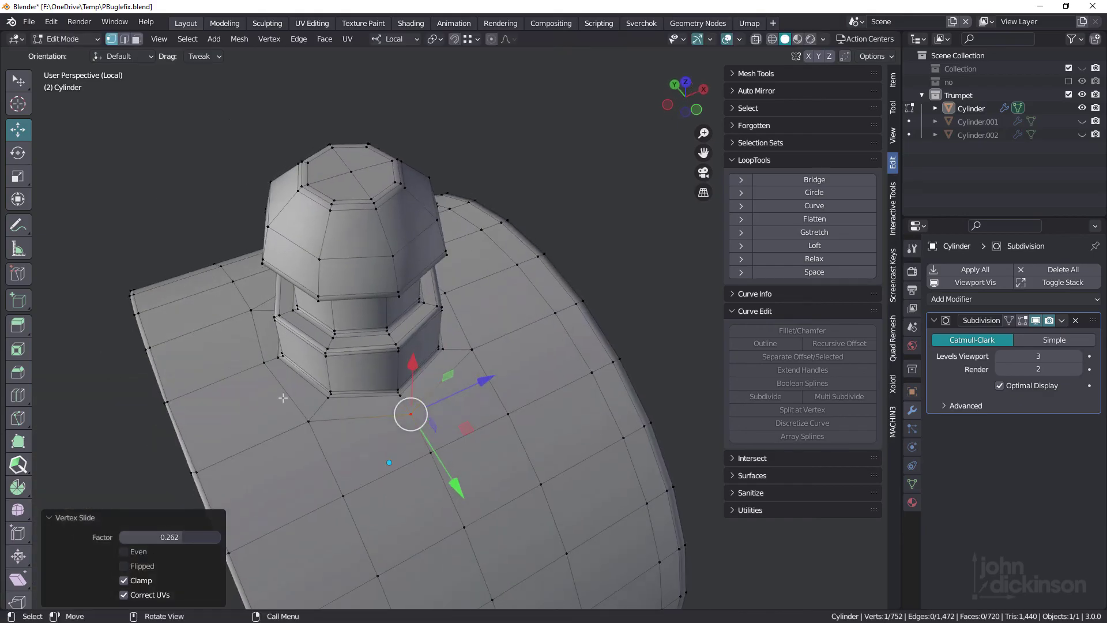
left_click(263, 361)
key("g")
key("g")
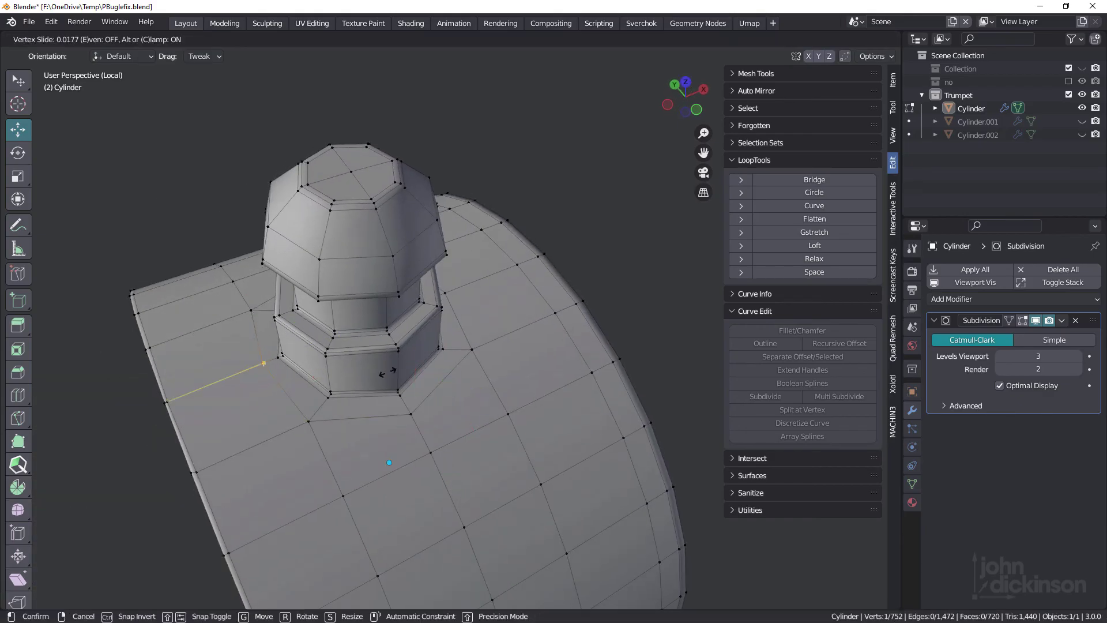
left_click(381, 377)
middle_click_drag(380, 378, 401, 350)
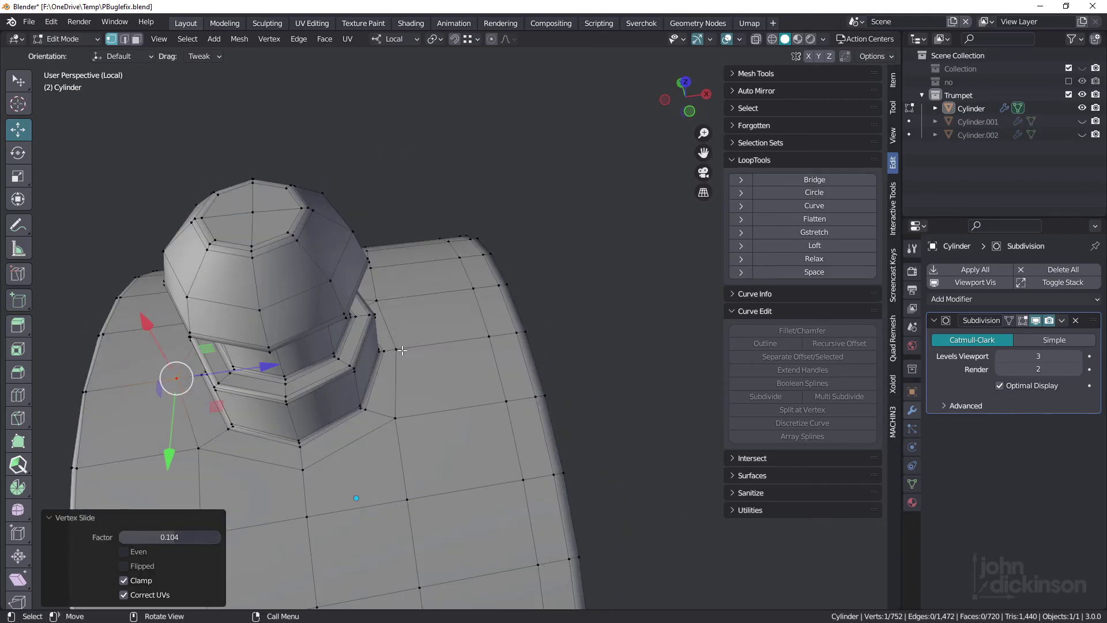
left_click(398, 350)
key("g")
key("g")
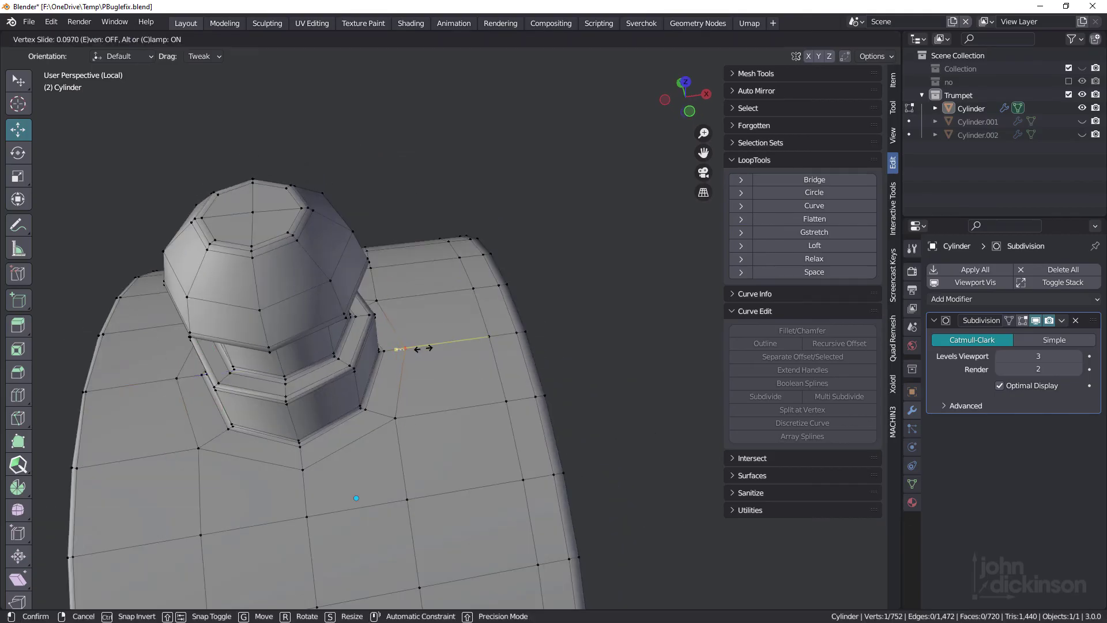
left_click(424, 348)
Bevel the cap's middle edge loop with 2 segments and a width of about 0.052 m.
middle_click_drag(425, 347, 369, 271)
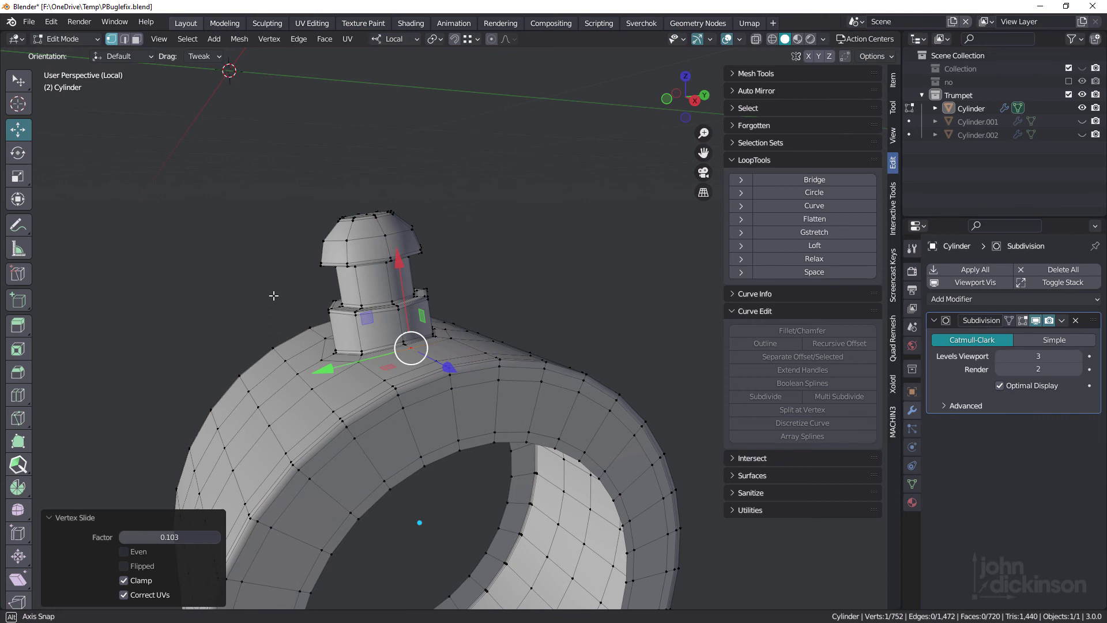
scroll(380, 245, "up", 2)
key("2")
left_click(396, 230, "alt")
key("ctrl+b")
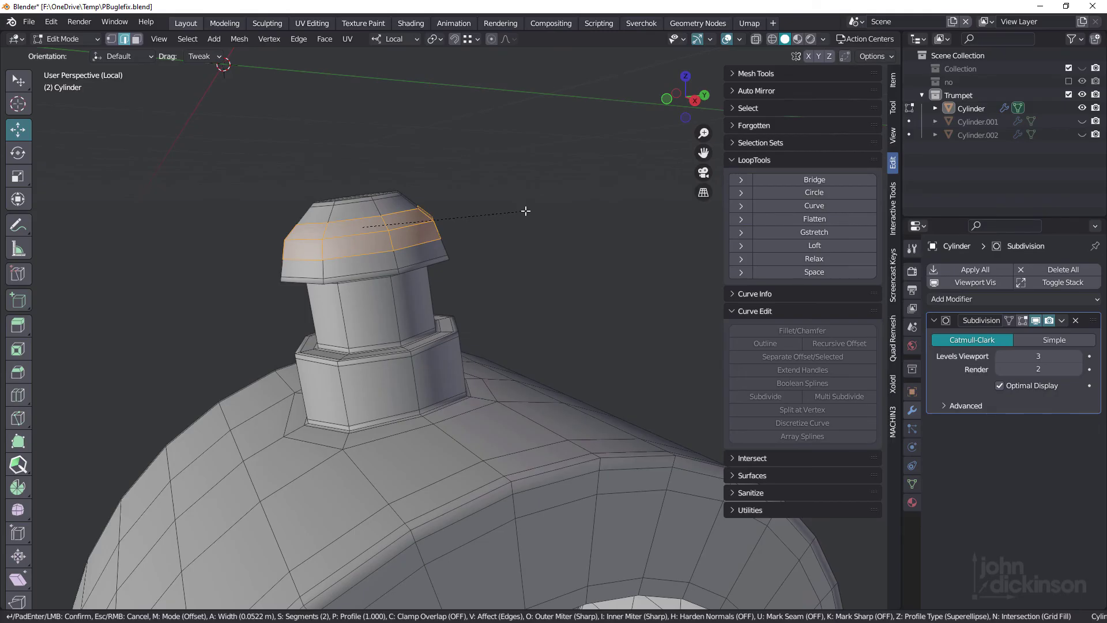
key("Escape")
Apply Set Flow to the upper and lower loops of the cap's new bevel to round its profile.
scroll(525, 211, "up", 2)
scroll(524, 184, "up", 2)
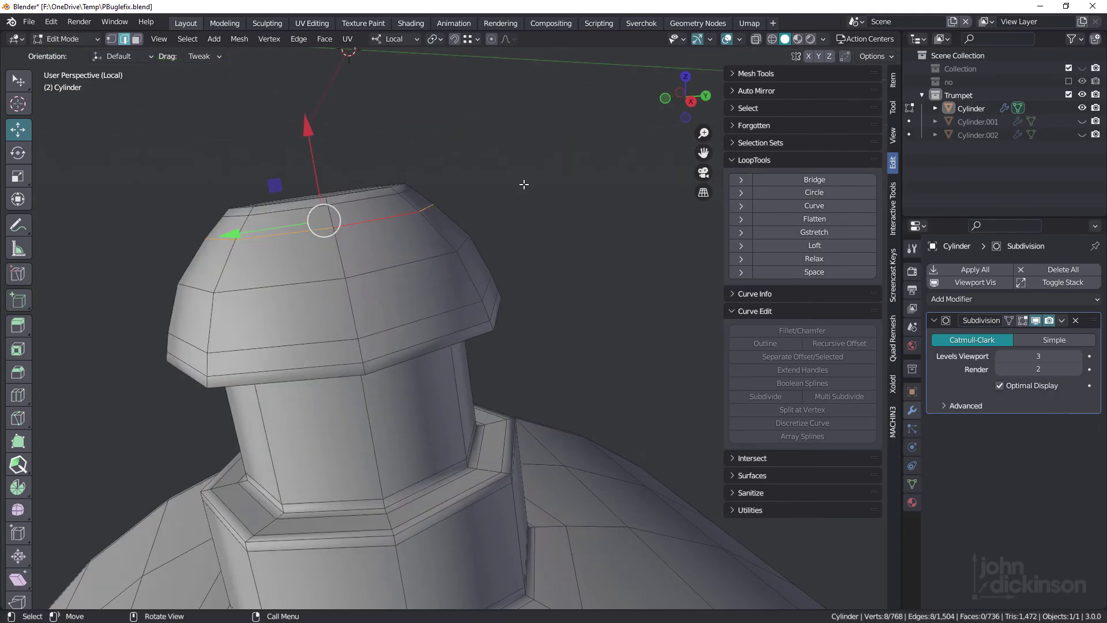
key("q")
left_click(482, 146)
middle_click_drag(482, 145, 461, 294)
double_click(463, 295)
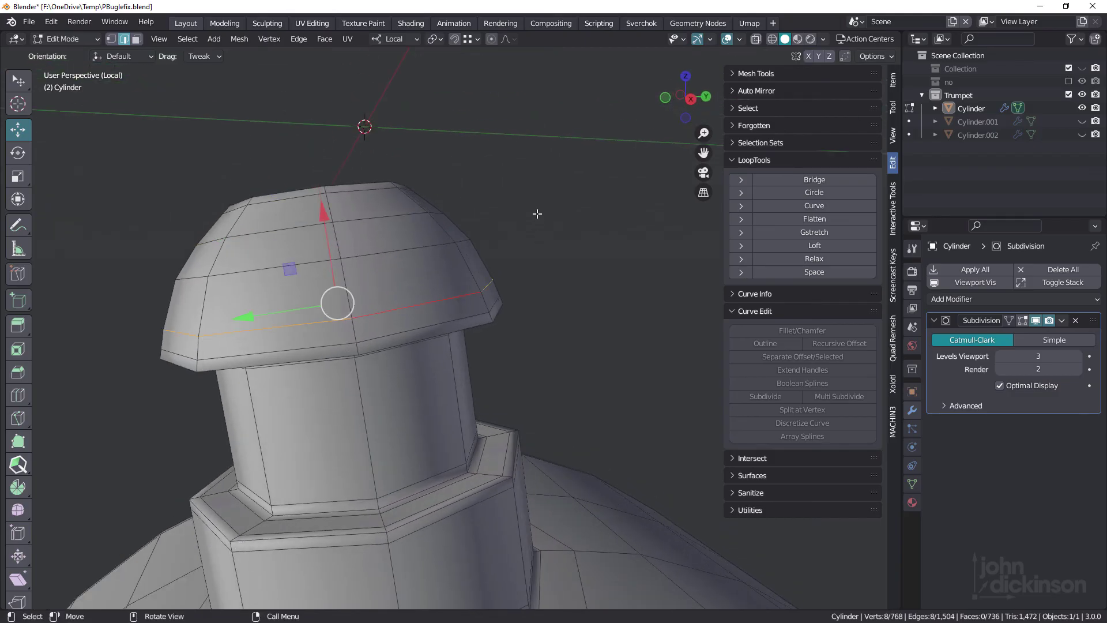
key("q")
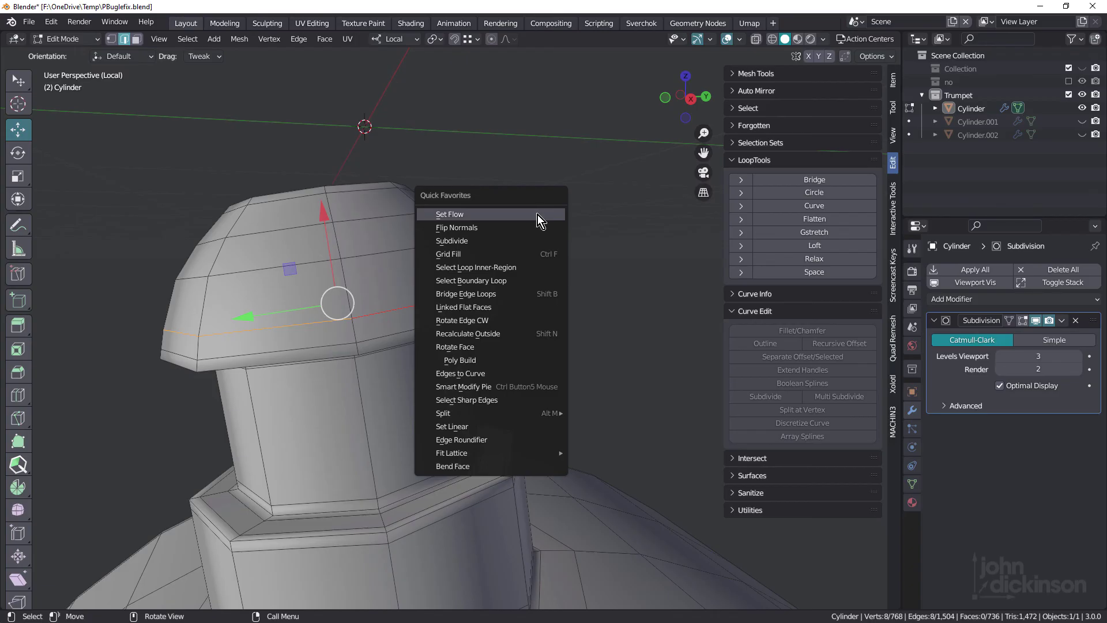
left_click(537, 214)
Scale the edge loop just below the cap's top rim up uniformly by about 1.023.
middle_click_drag(471, 251, 418, 243)
key("Tab")
scroll(421, 242, "up", 4)
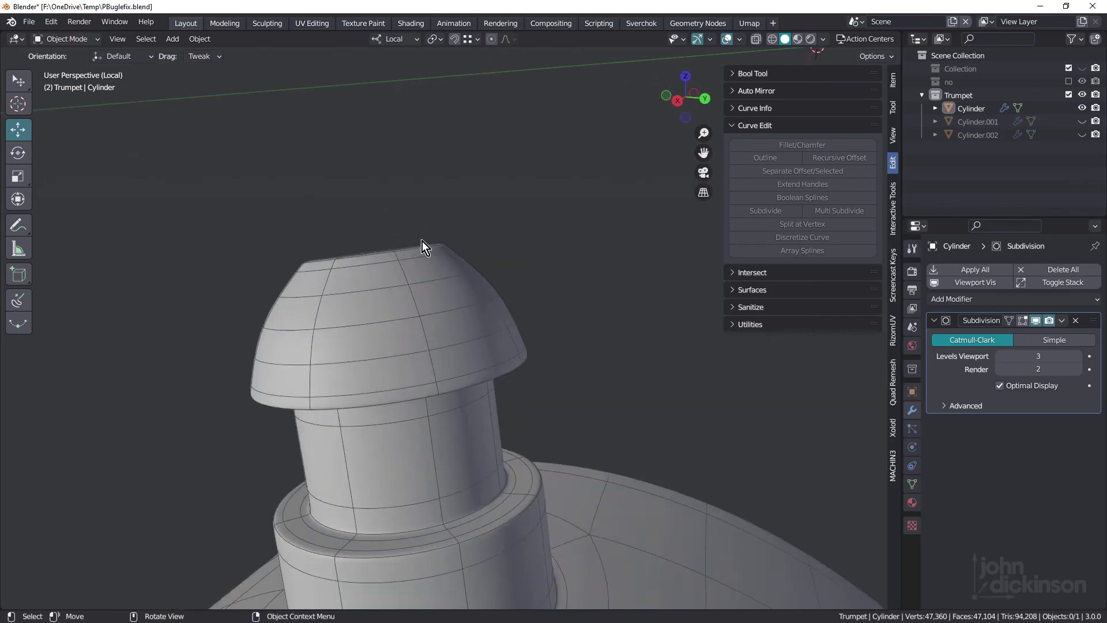
key("Tab")
left_click(446, 258, "alt")
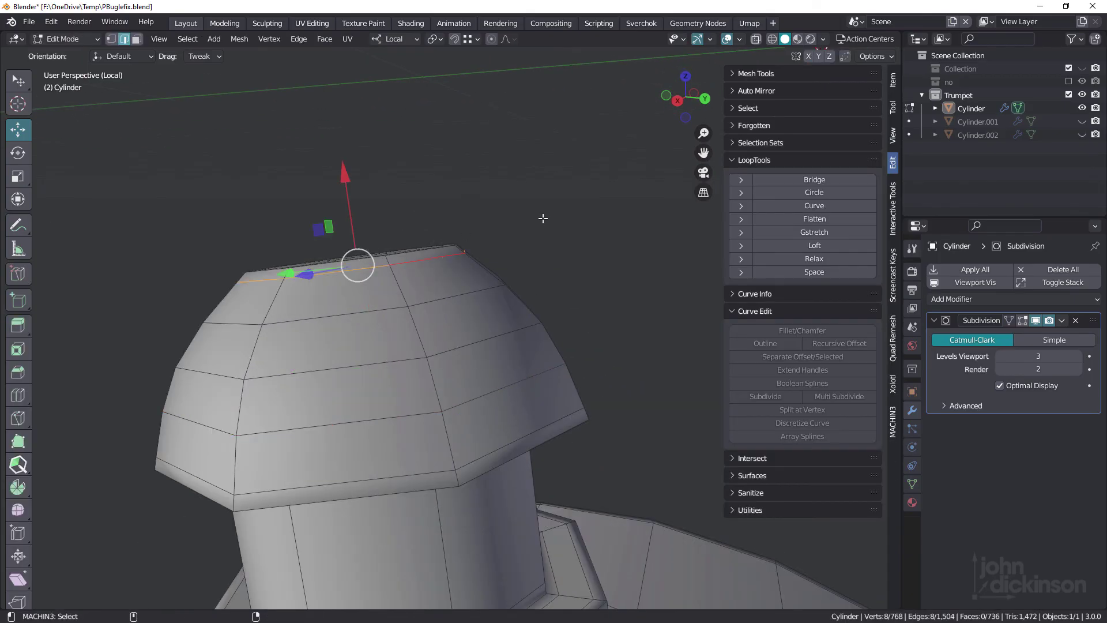
key("s")
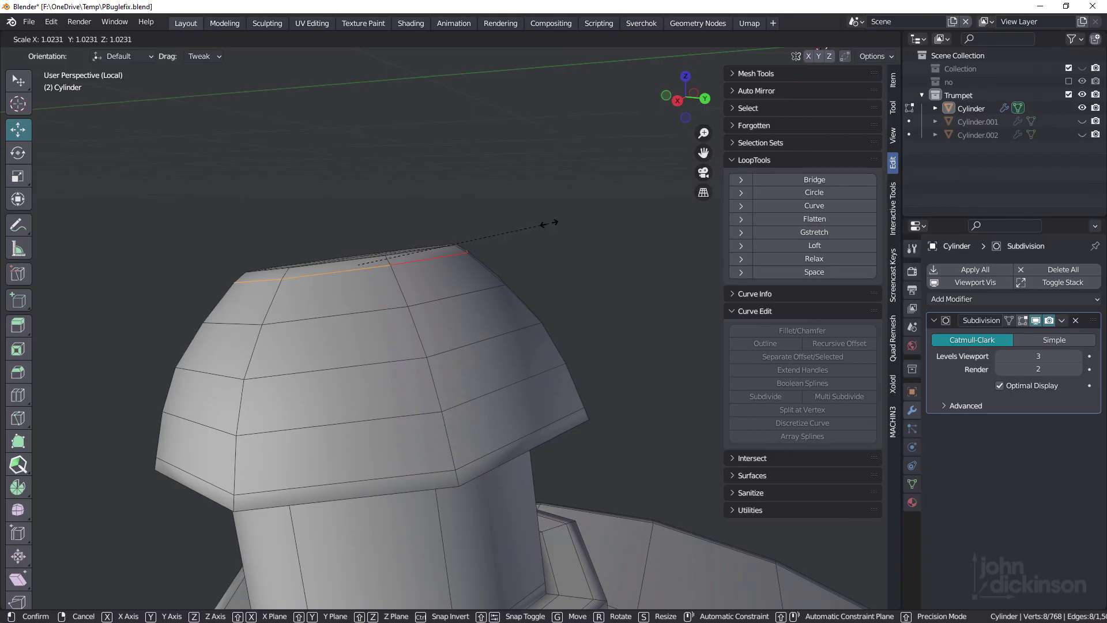
left_click(549, 224)
Return to Object Mode and hide the wireframe overlay to inspect the subdivided knob.
scroll(451, 265, "down", 6)
key("Tab")
middle_click_drag(451, 265, 659, 363)
key("shift+alt+w")
scroll(463, 306, "down", 3)
scroll(444, 354, "up", 3)
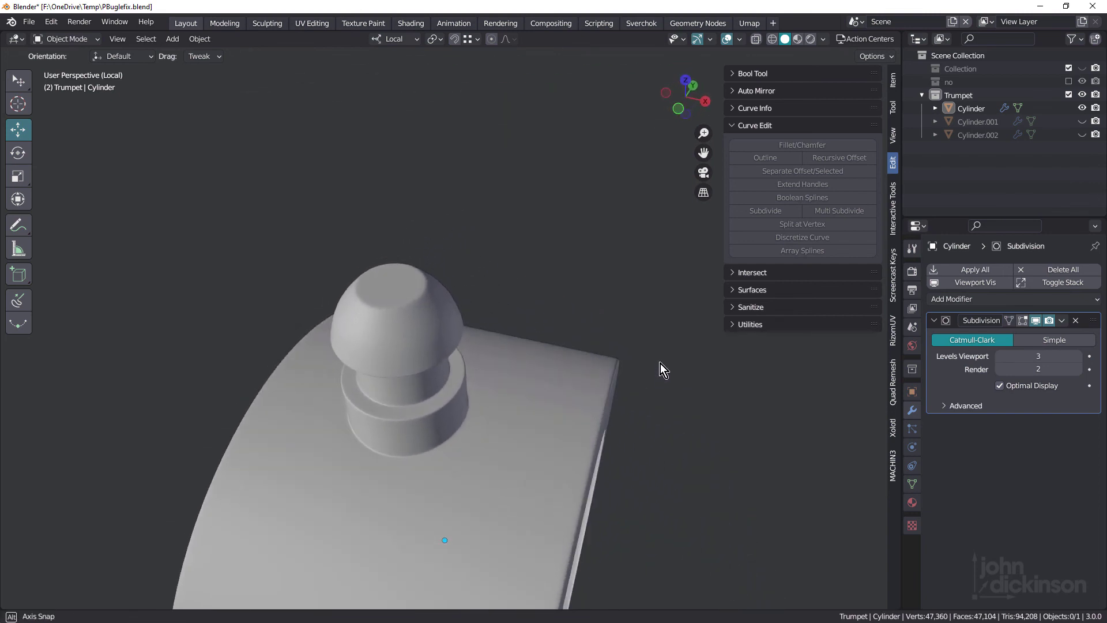
Set the viewport lighting to MatCap and examine the shading around the knob's base from several angles.
left_click(823, 39)
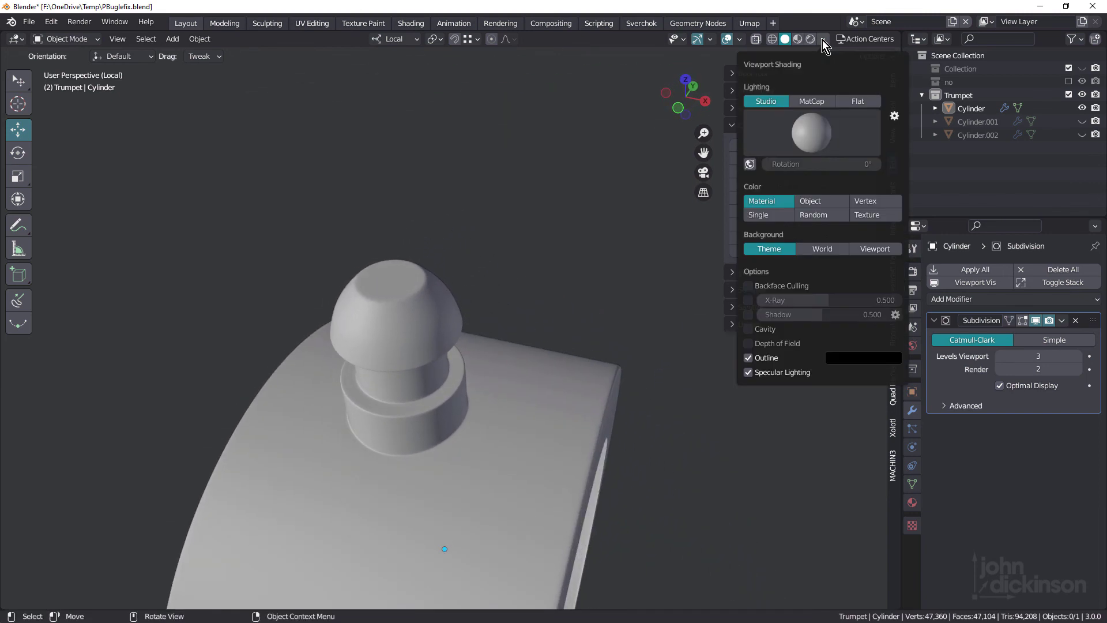
left_click(811, 101)
mouse_move(604, 250)
middle_mouse_down()
mouse_move(455, 383)
mouse_move(358, 343)
mouse_move(468, 369)
mouse_move(555, 357)
mouse_move(573, 378)
mouse_move(588, 352)
mouse_move(398, 369)
mouse_move(415, 370)
middle_mouse_up()
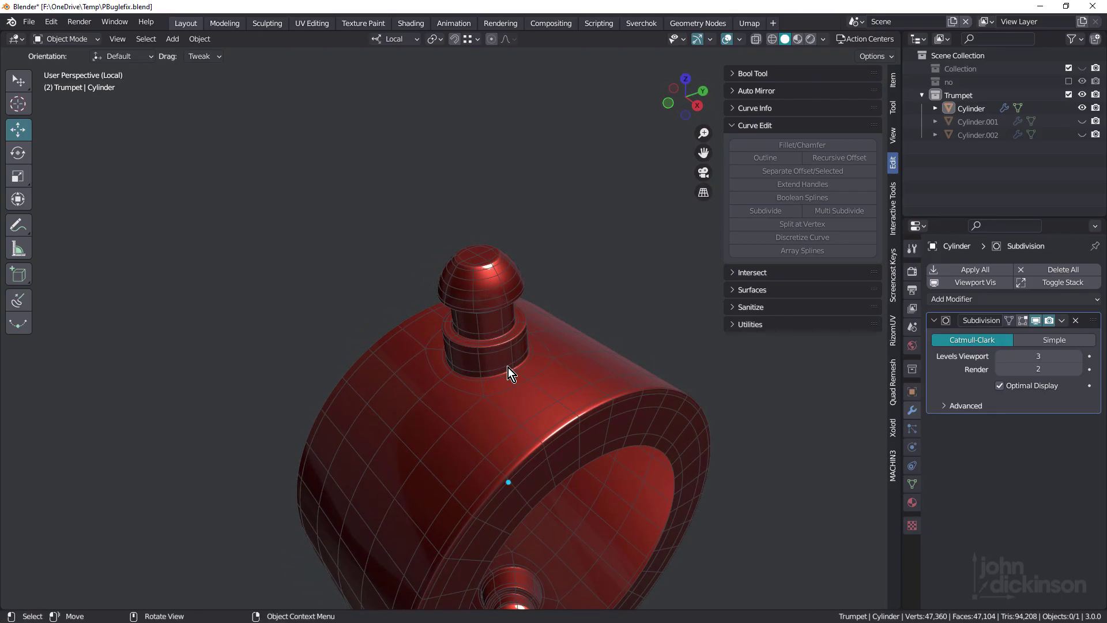
middle_click_drag(489, 347, 541, 344)
middle_click_drag(567, 342, 448, 375)
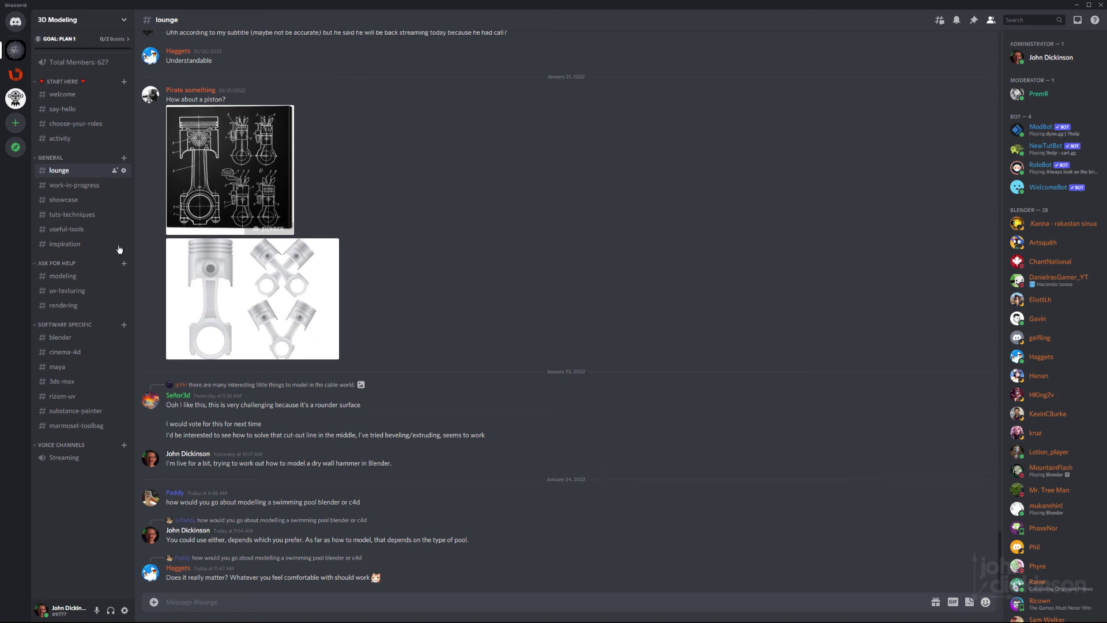
Switch to the 3D Modeling server in Discord and show its modeling help channel.
left_click(63, 276)
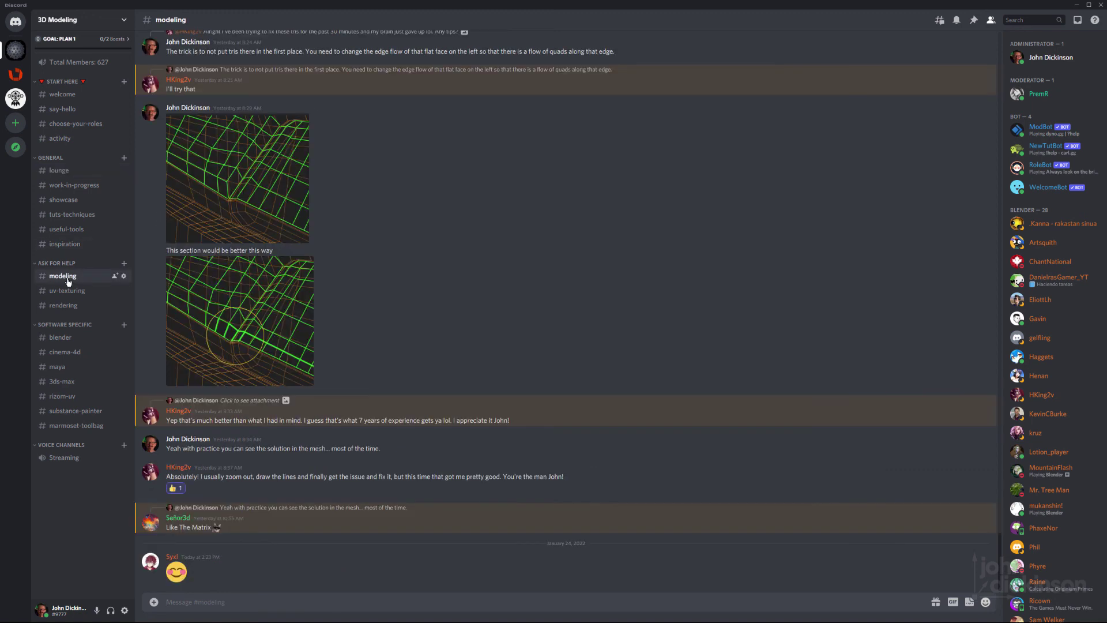